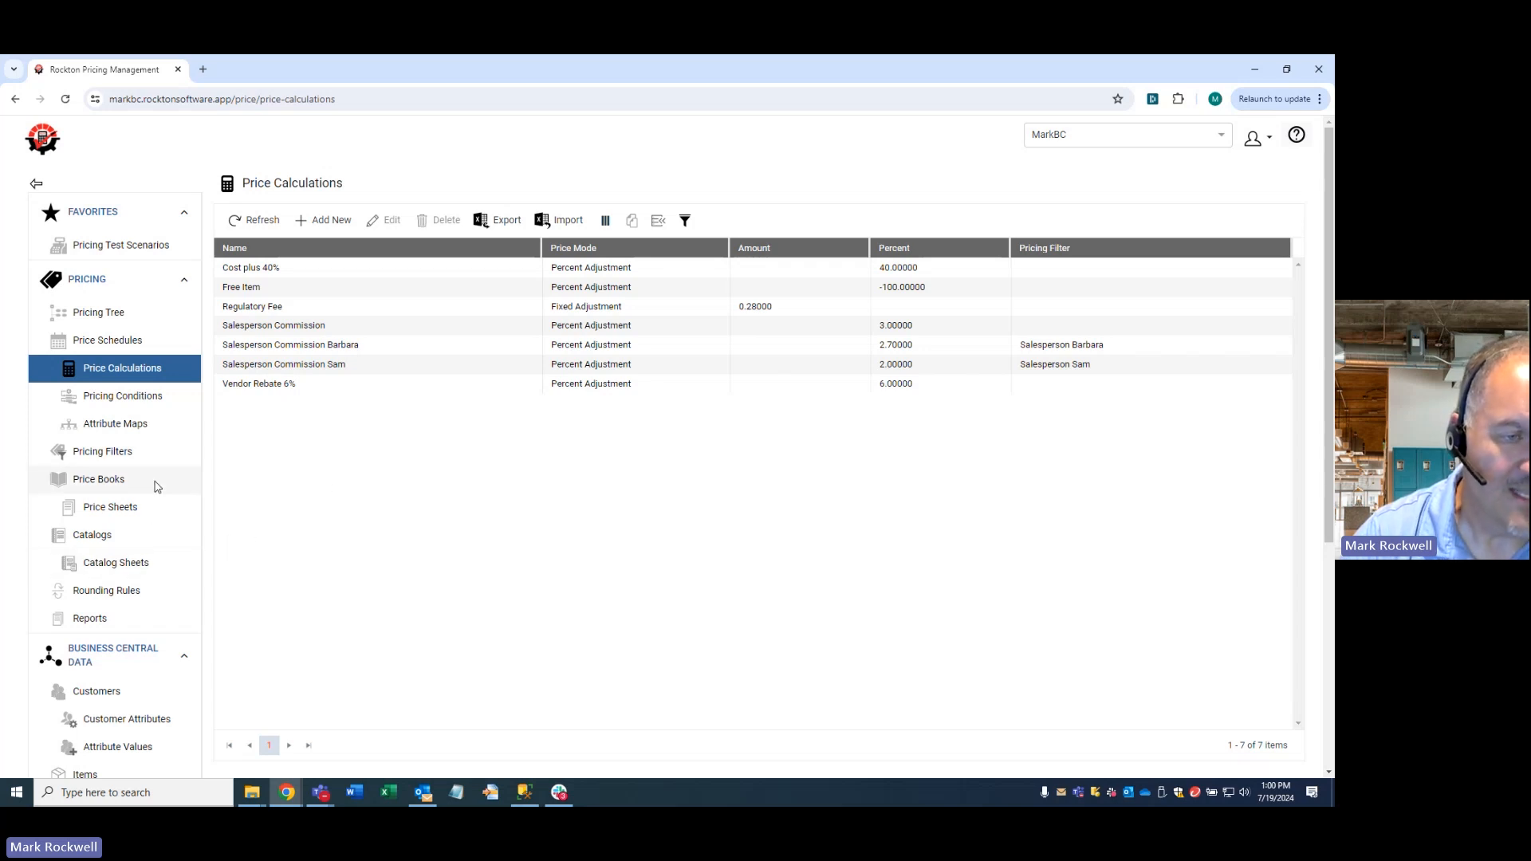
# - Create a price book named "Metals Current Pricing" with no optional filtering attribute and save it
pyautogui.click(122, 484)
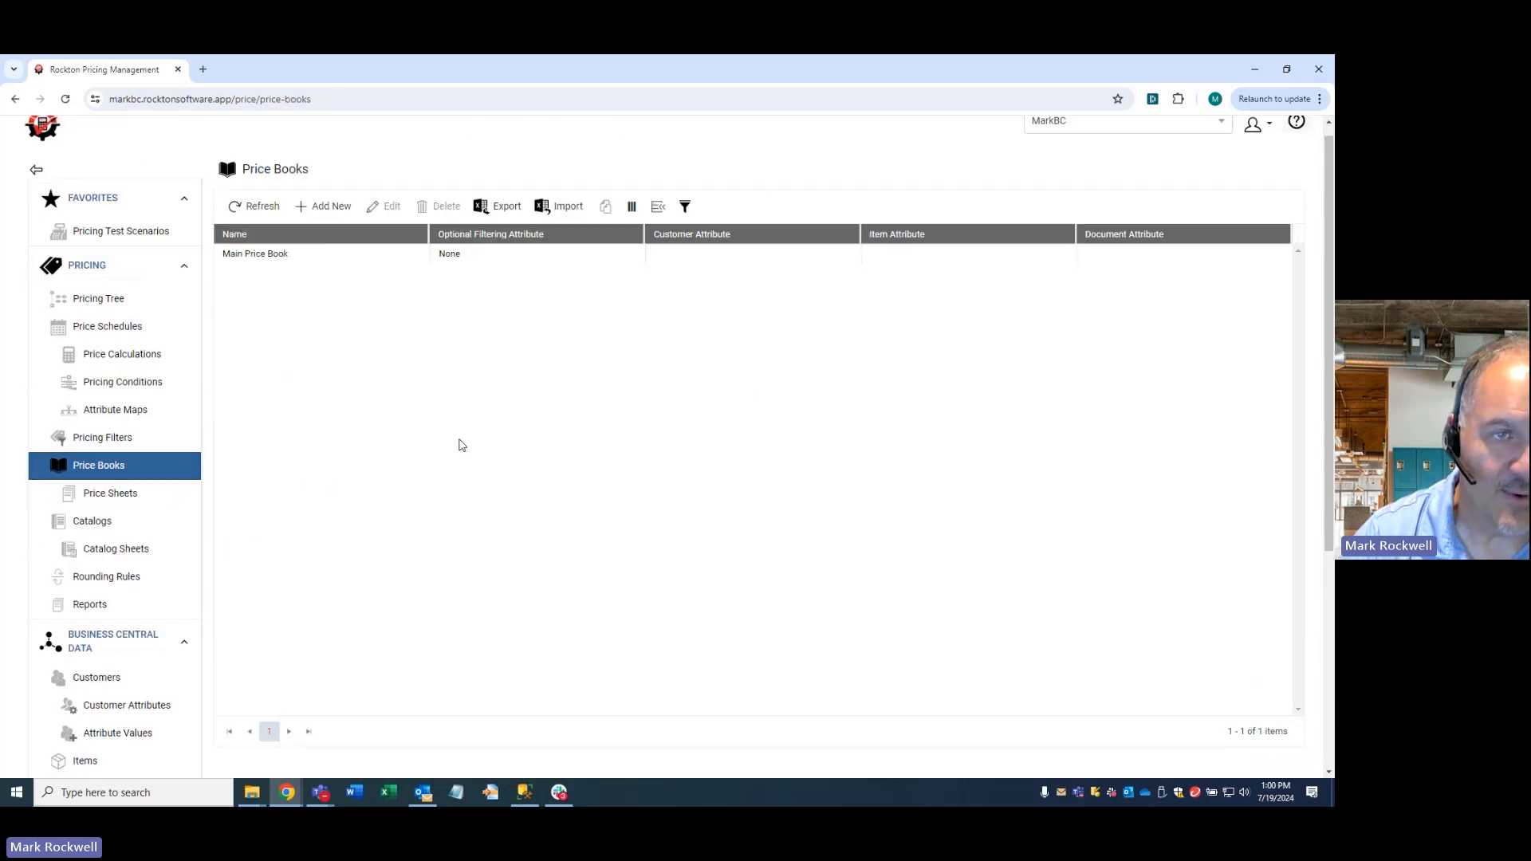
pyautogui.click(323, 207)
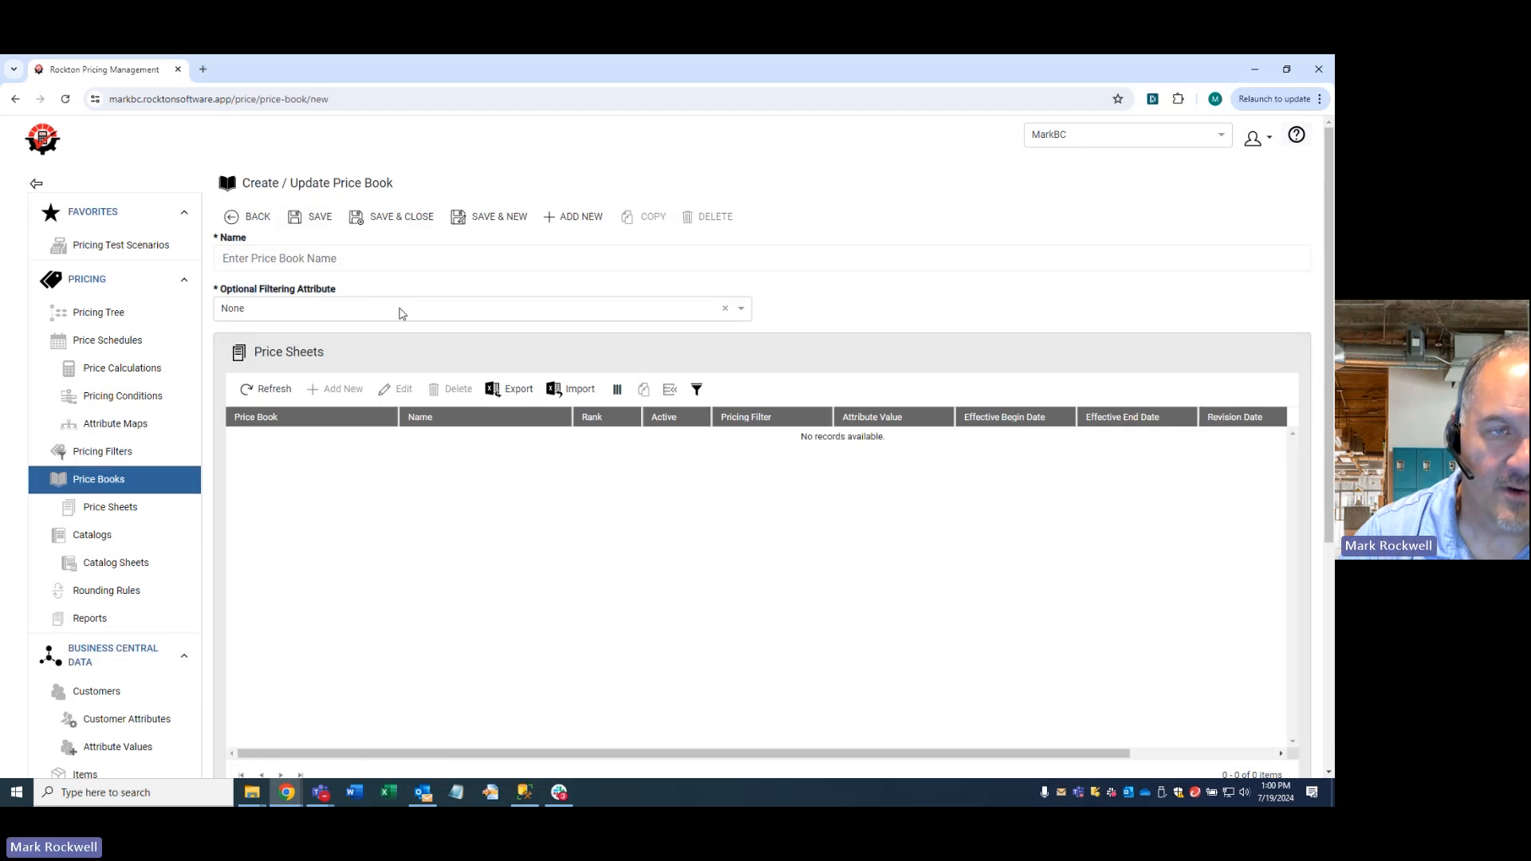
pyautogui.write('Metals ')
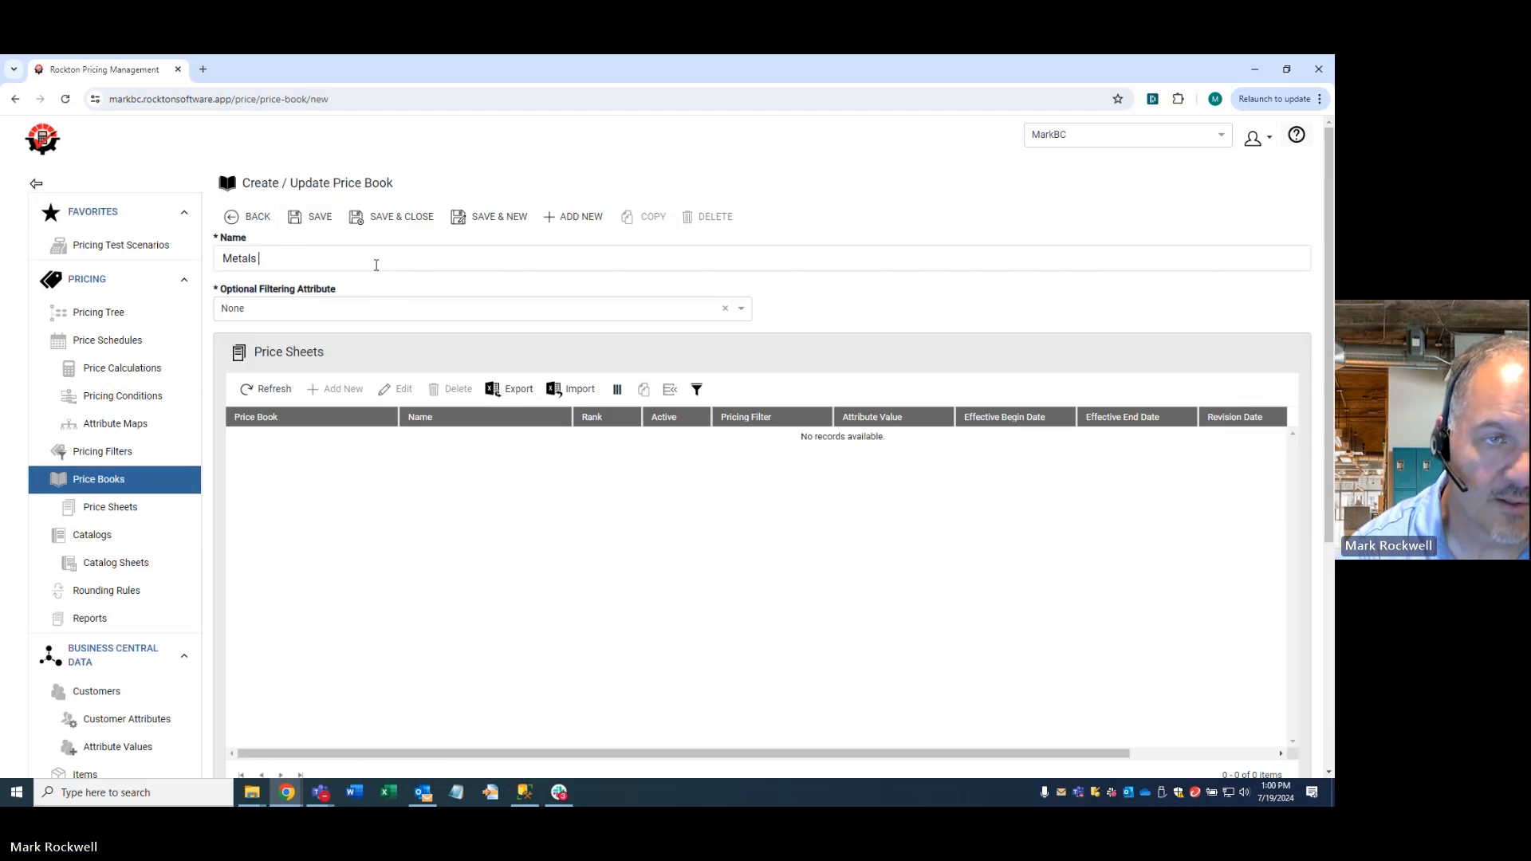
pyautogui.write('Current Pricing')
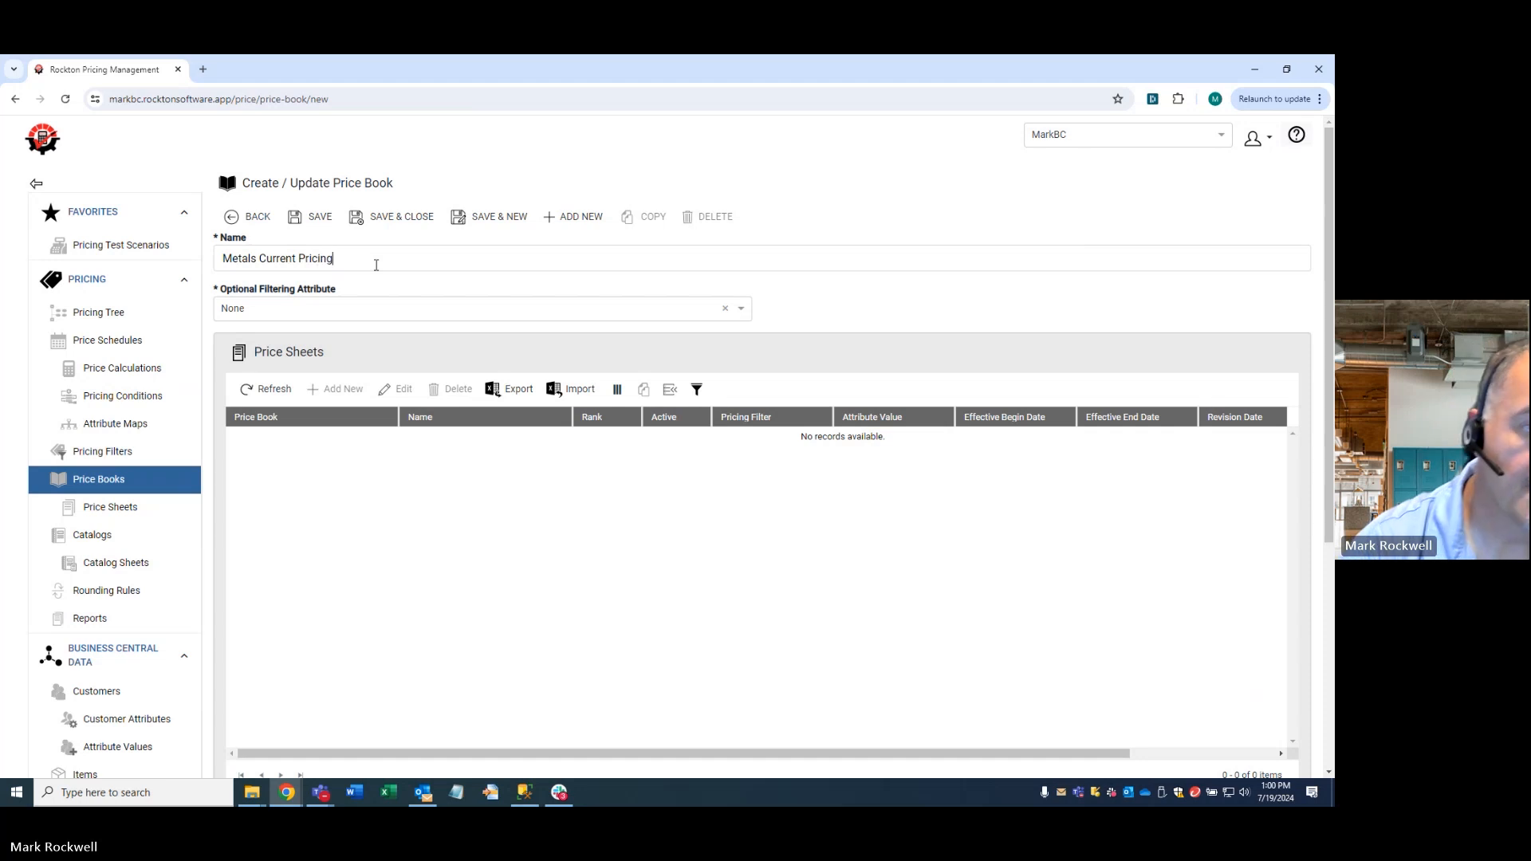
pyautogui.click(313, 218)
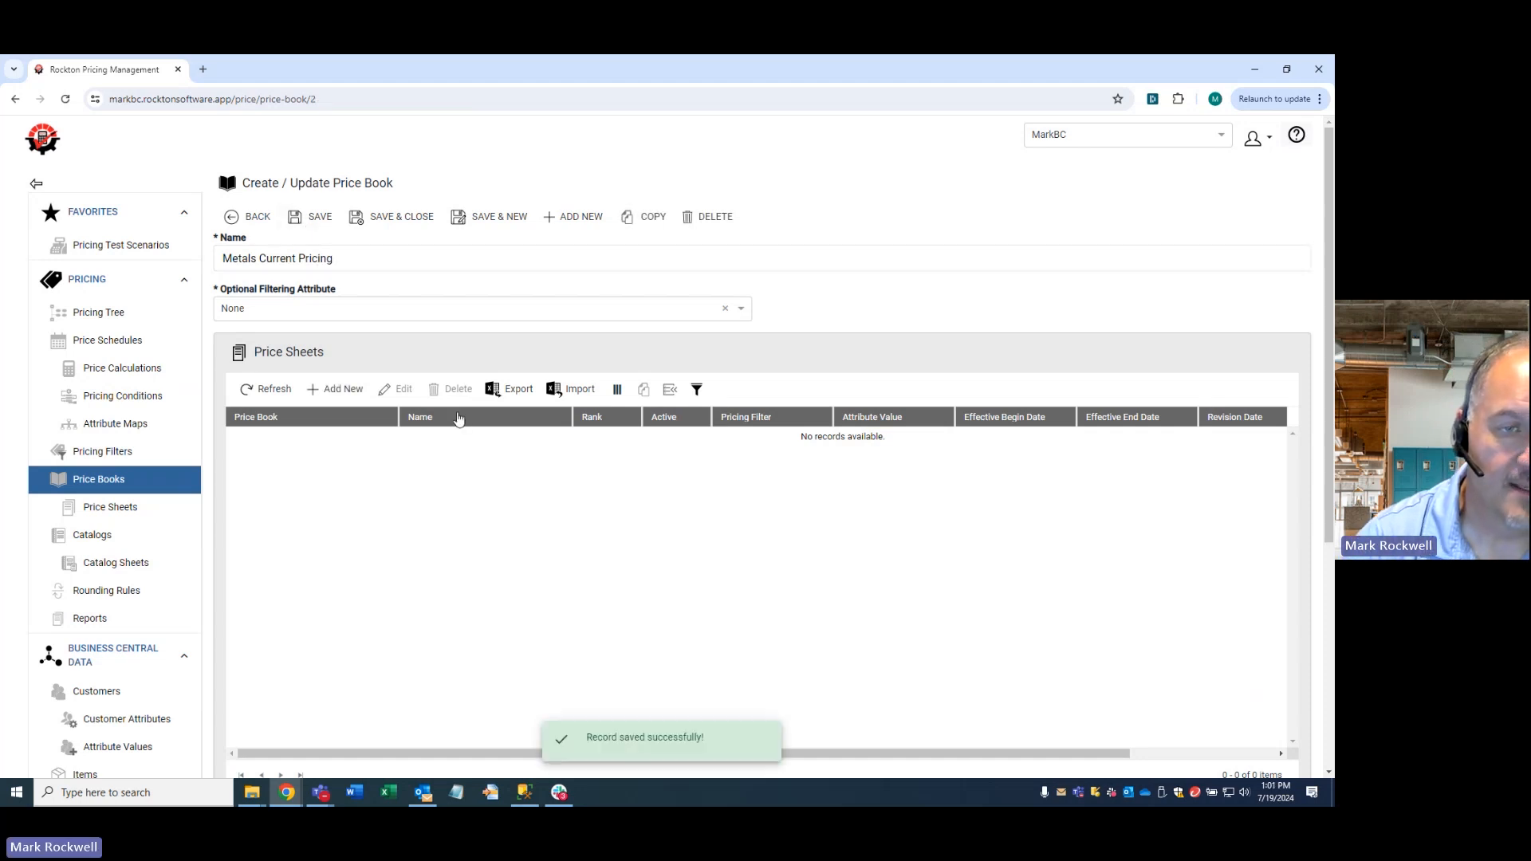
# - Add a price sheet named "Metals Pricing 7/5/25" to the Metals Current Pricing book and save it
pyautogui.click(344, 390)
pyautogui.write('M')
pyautogui.press('BackSpace')
pyautogui.write('Metals Pricing')
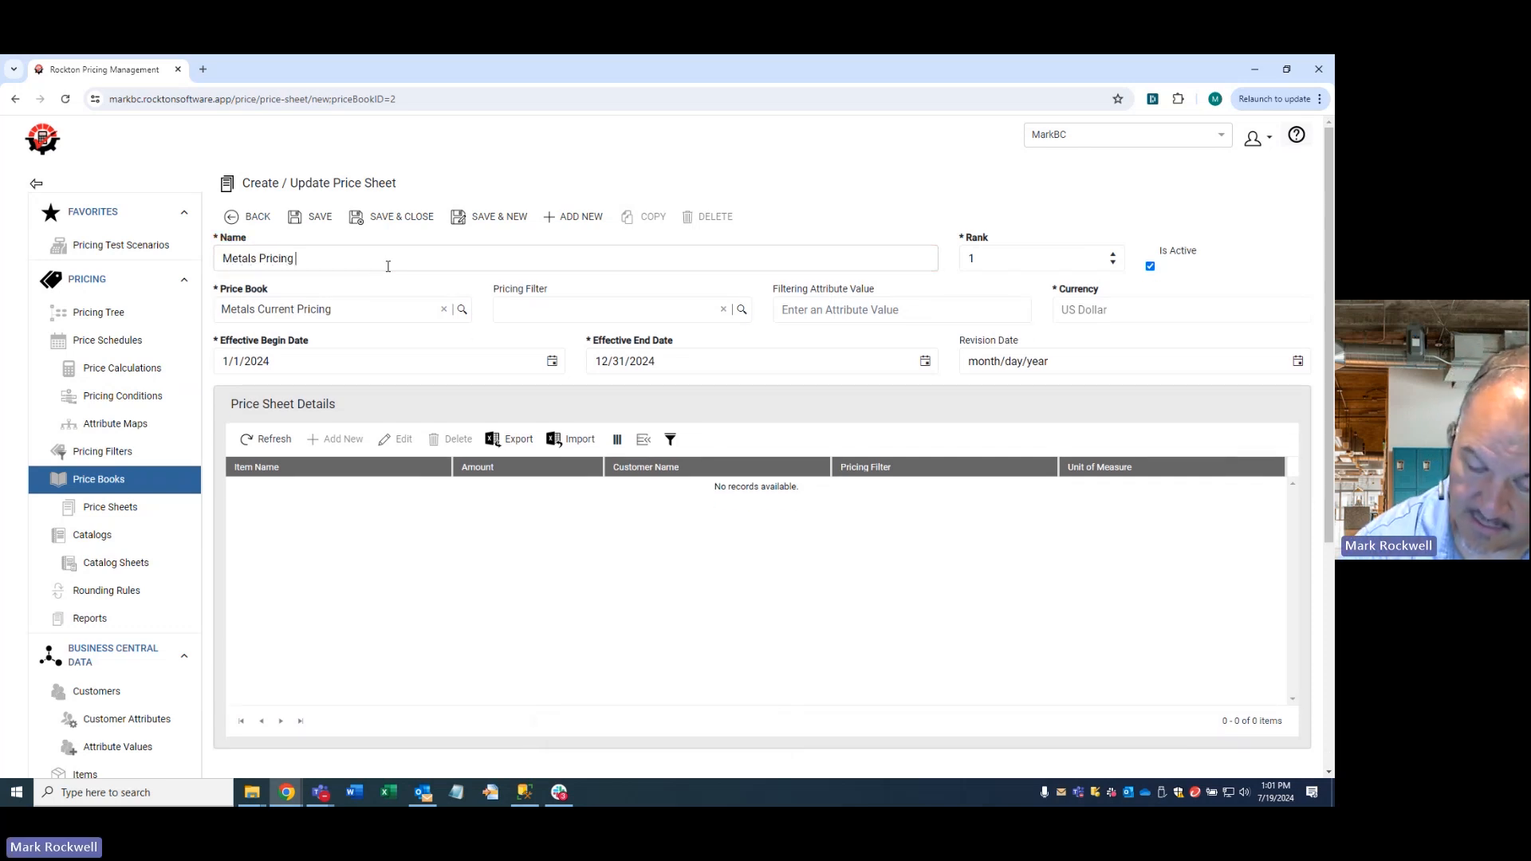
pyautogui.write(' 7/')
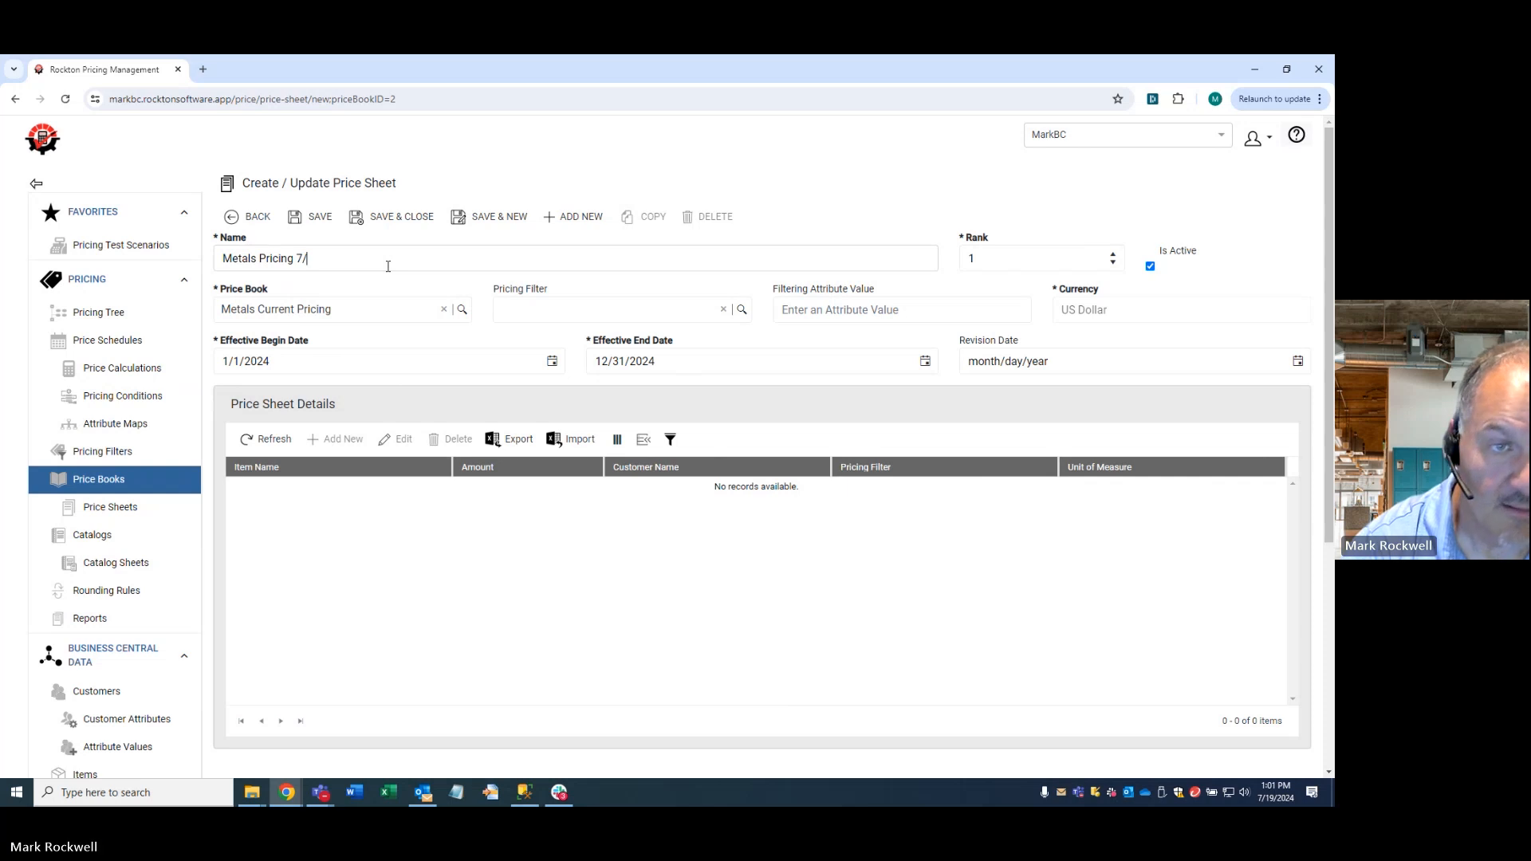
pyautogui.write('5/')
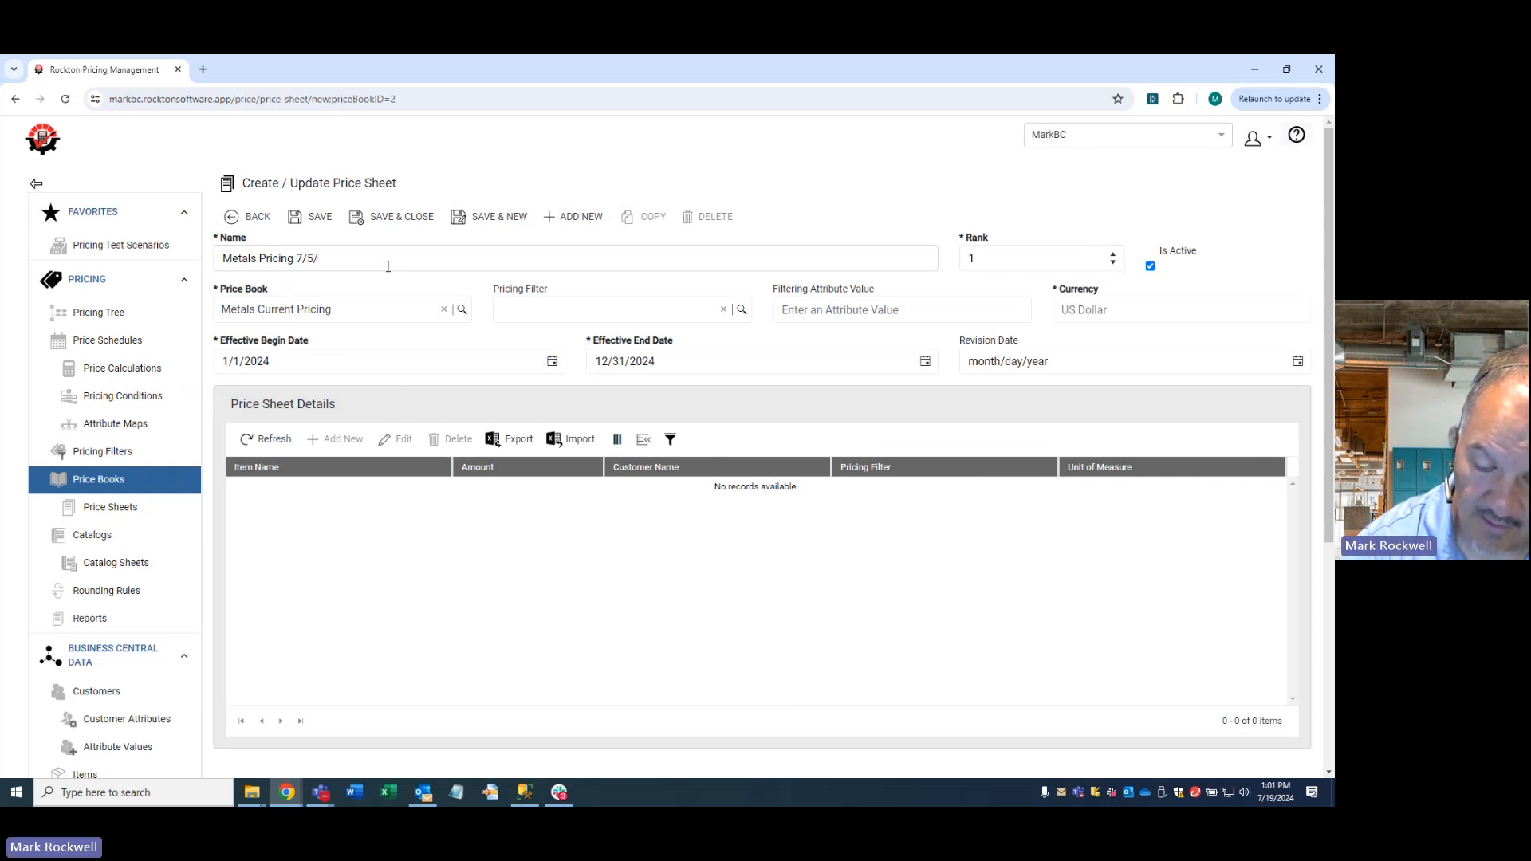
pyautogui.write('25')
pyautogui.click(311, 217)
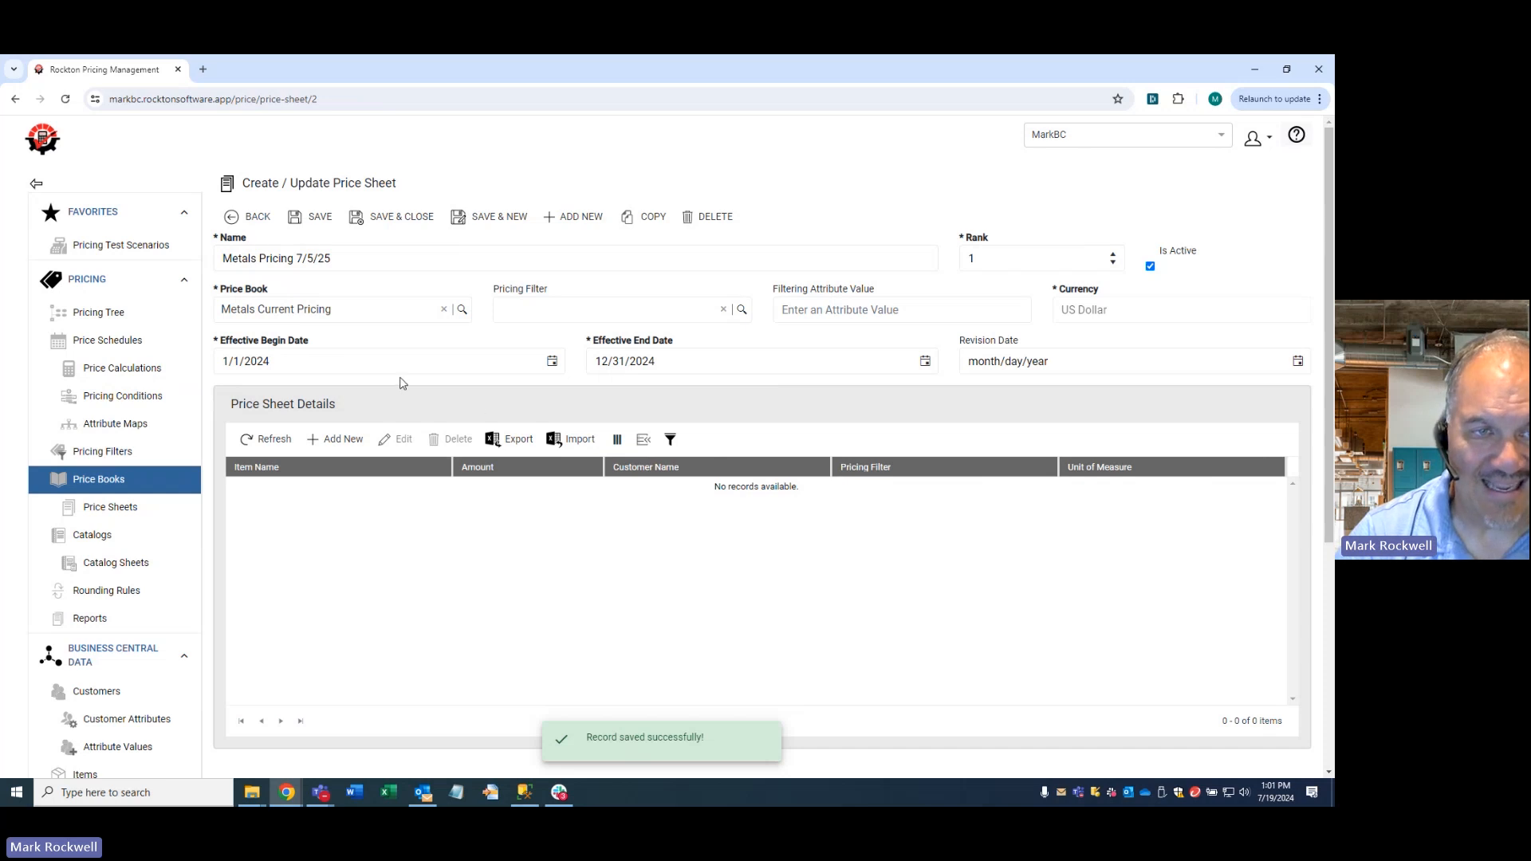
# - Enter 7/5/25 as the effective begin date of the Metals Pricing 7/5/25 sheet
pyautogui.moveTo(391, 368); pyautogui.dragTo(159, 361)
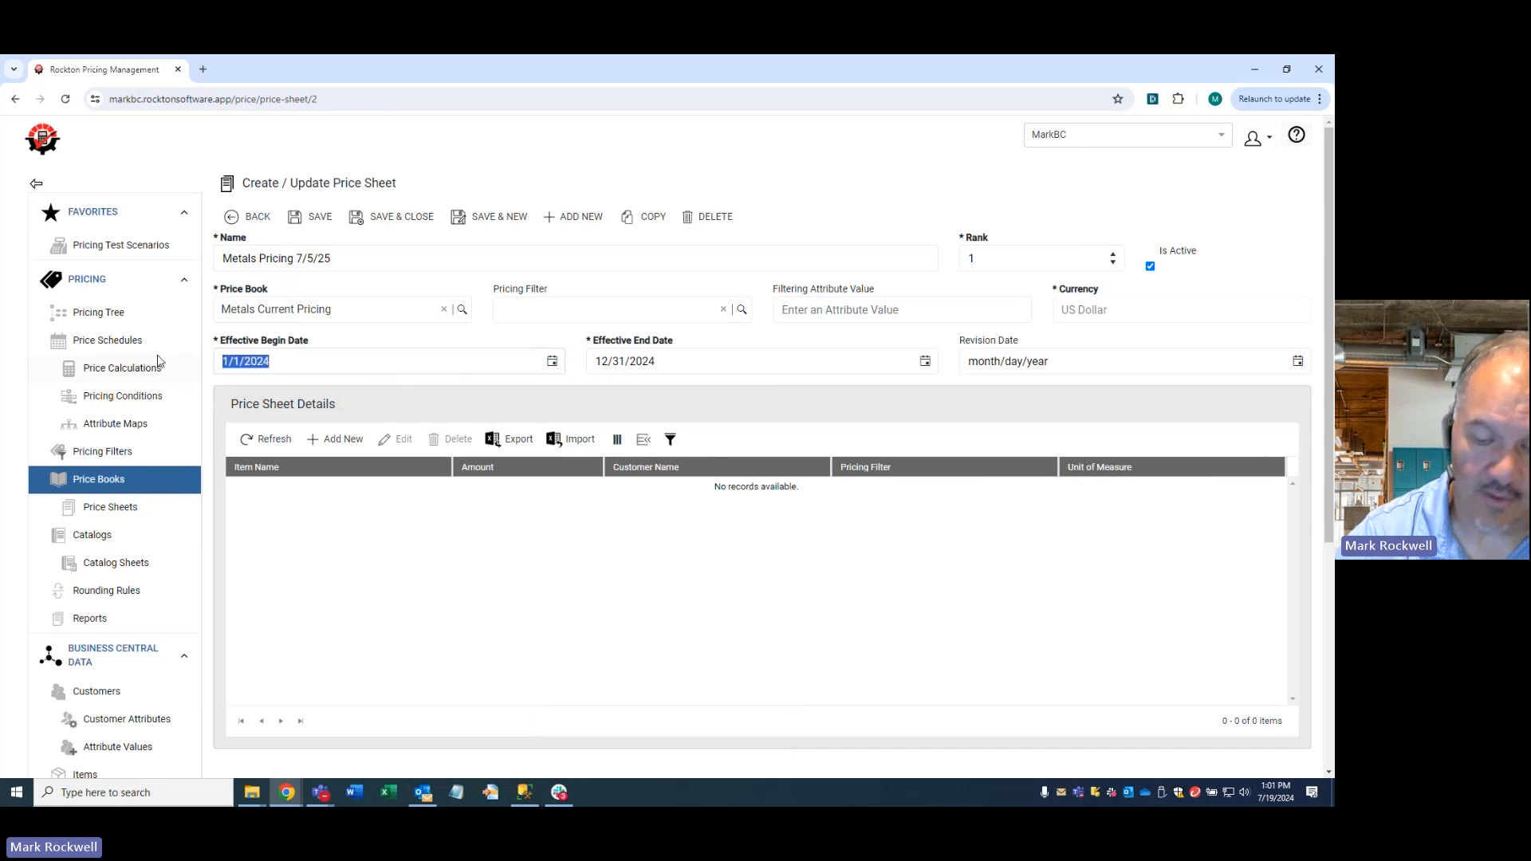
pyautogui.write('7/1/5')
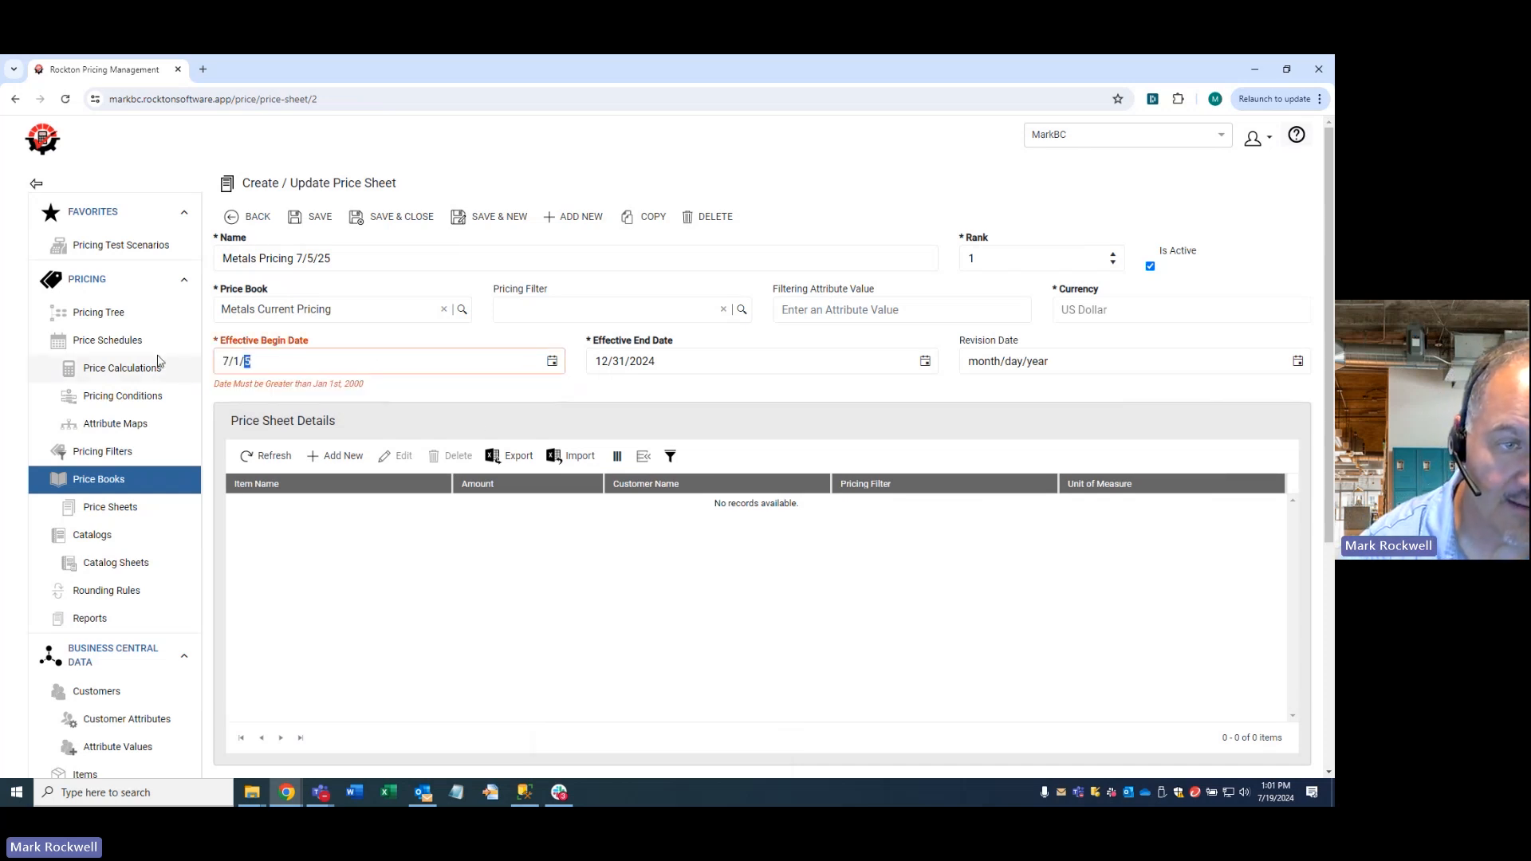
pyautogui.press('BackSpace')
pyautogui.press('BackSpace')
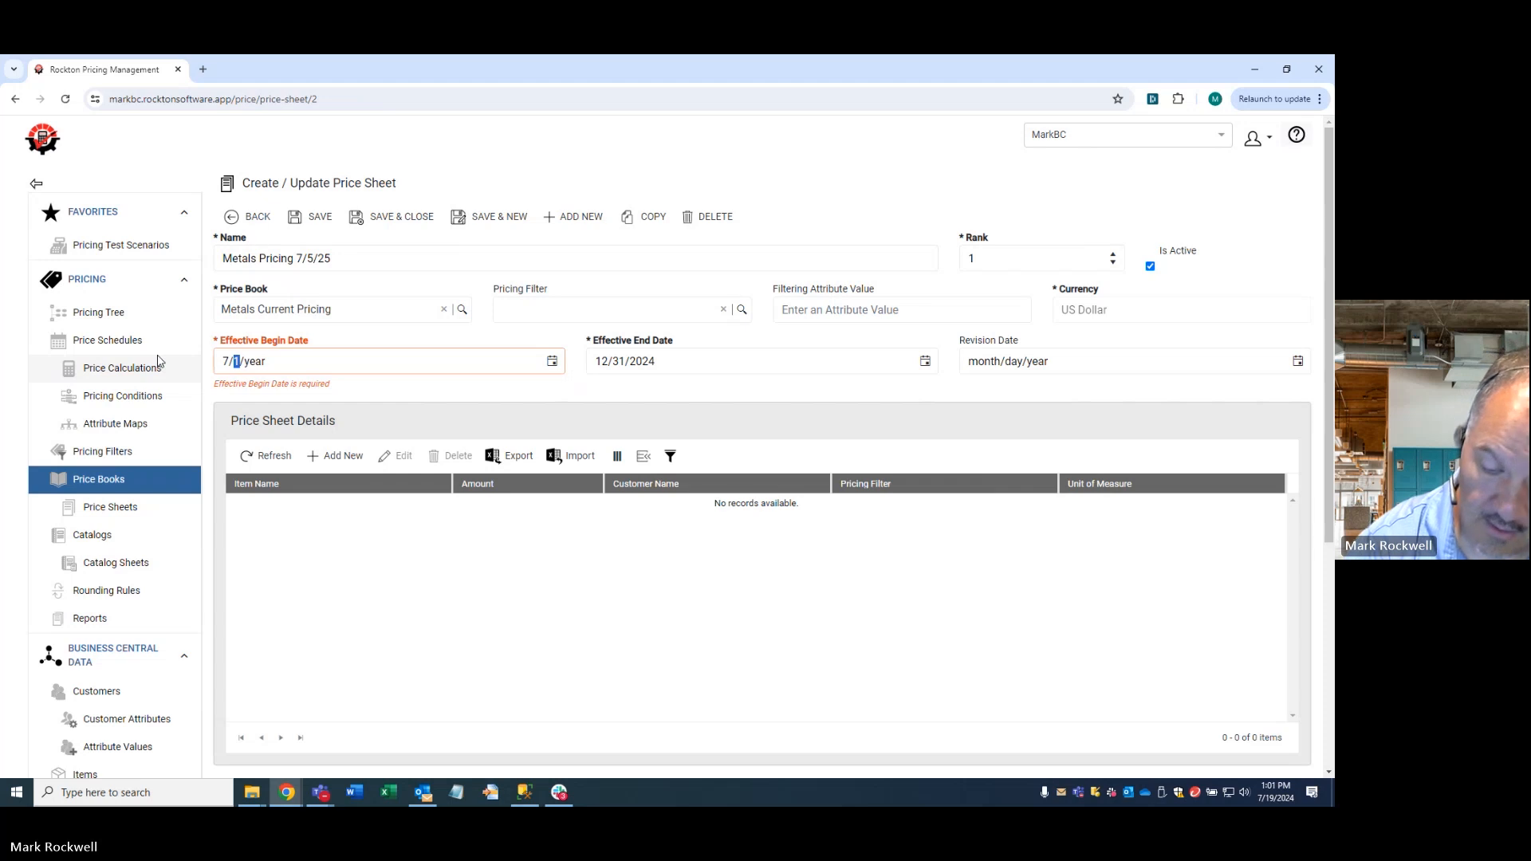
pyautogui.write('525')
pyautogui.press('Tab')
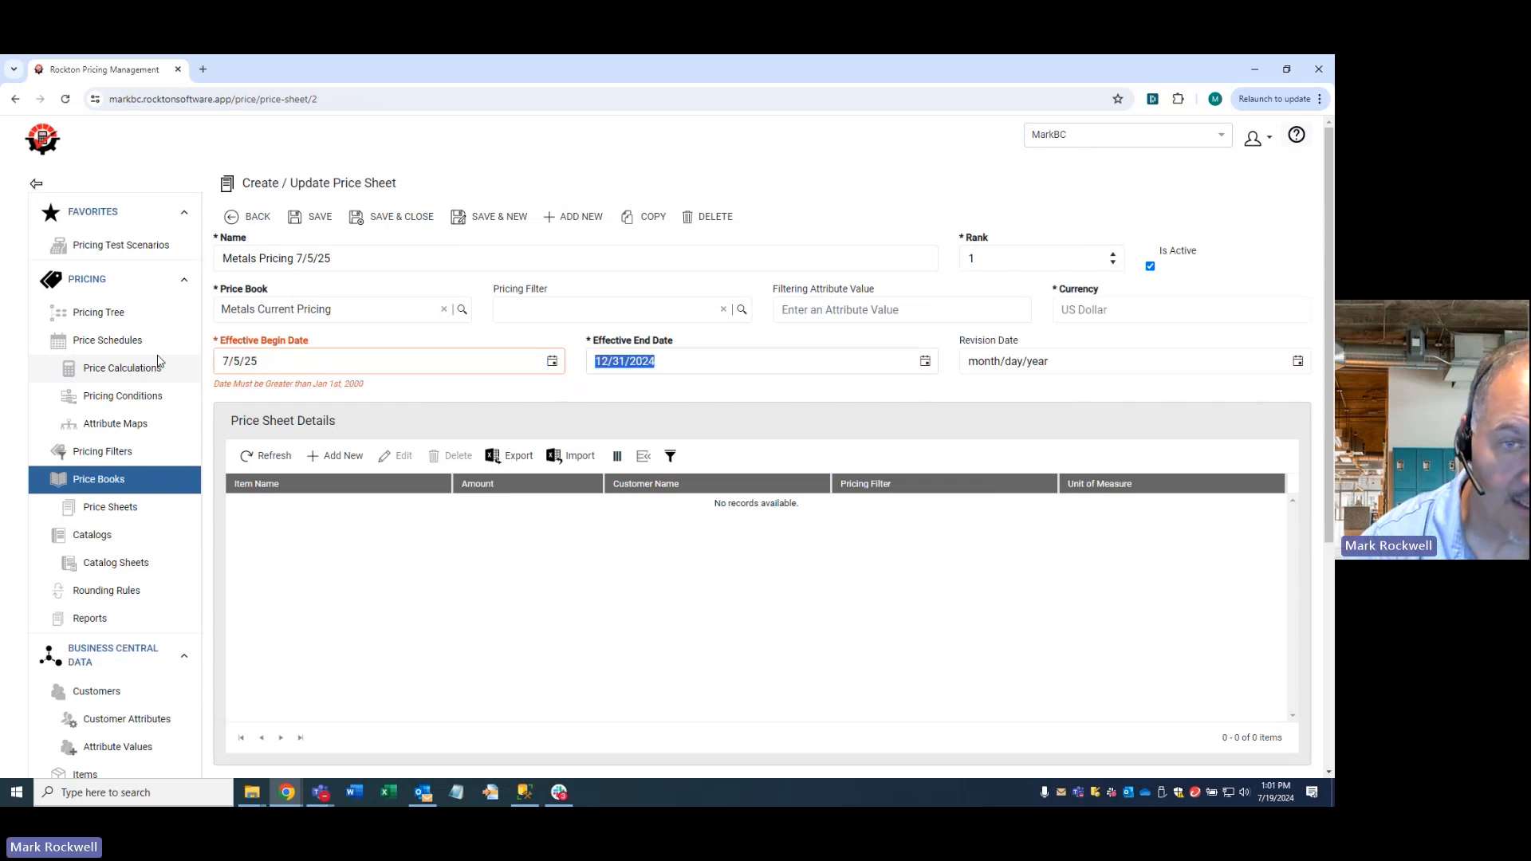
# - Set the price sheet's effective end date to 7/5/2025
pyautogui.write('7/31/5')
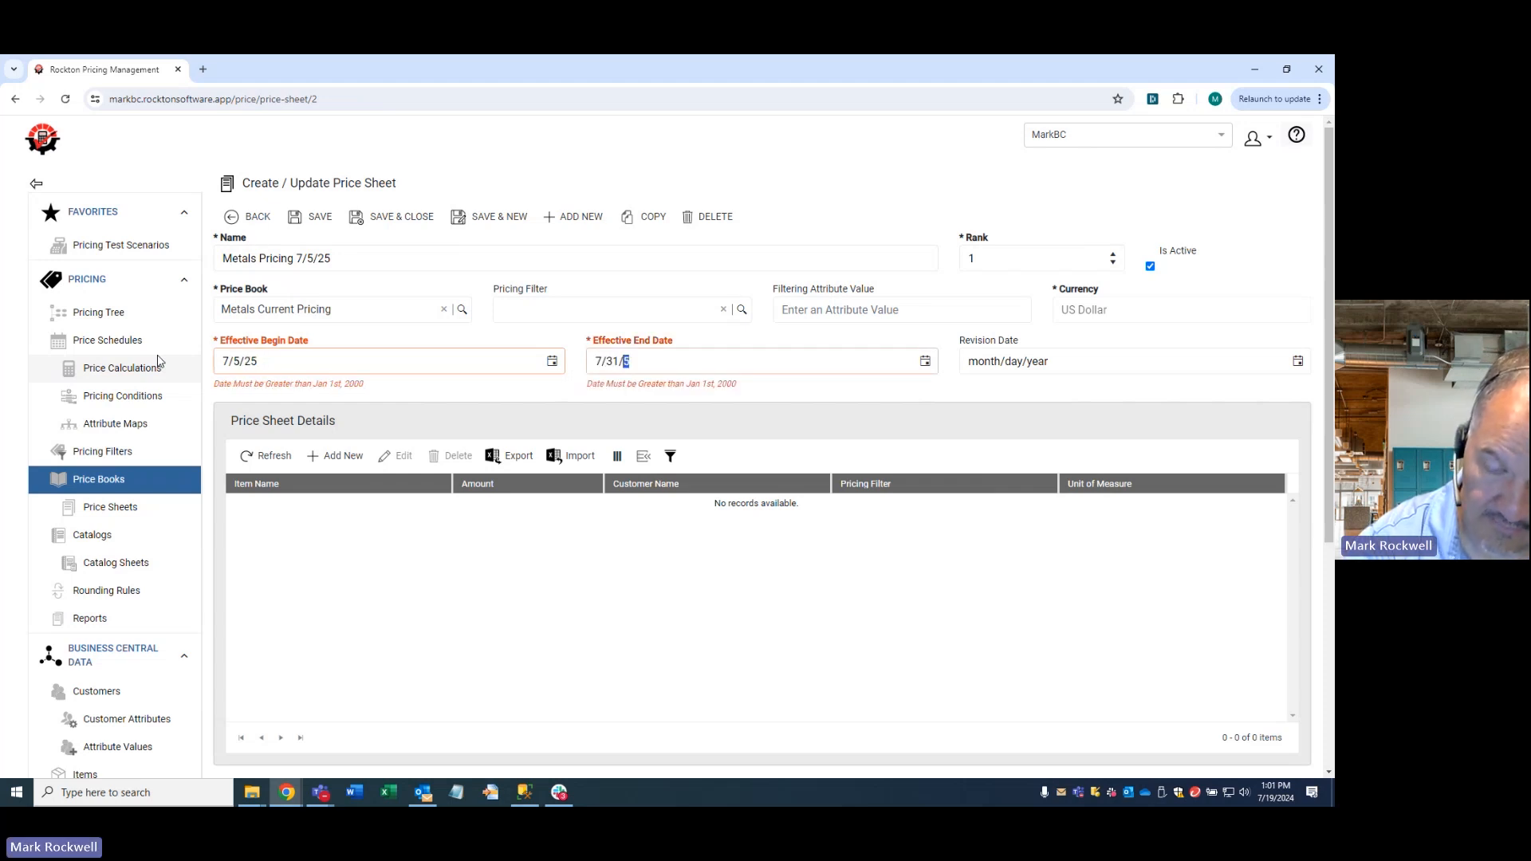
pyautogui.write('25')
pyautogui.press('BackSpace')
pyautogui.press('BackSpace')
pyautogui.press('BackSpace')
pyautogui.press('BackSpace')
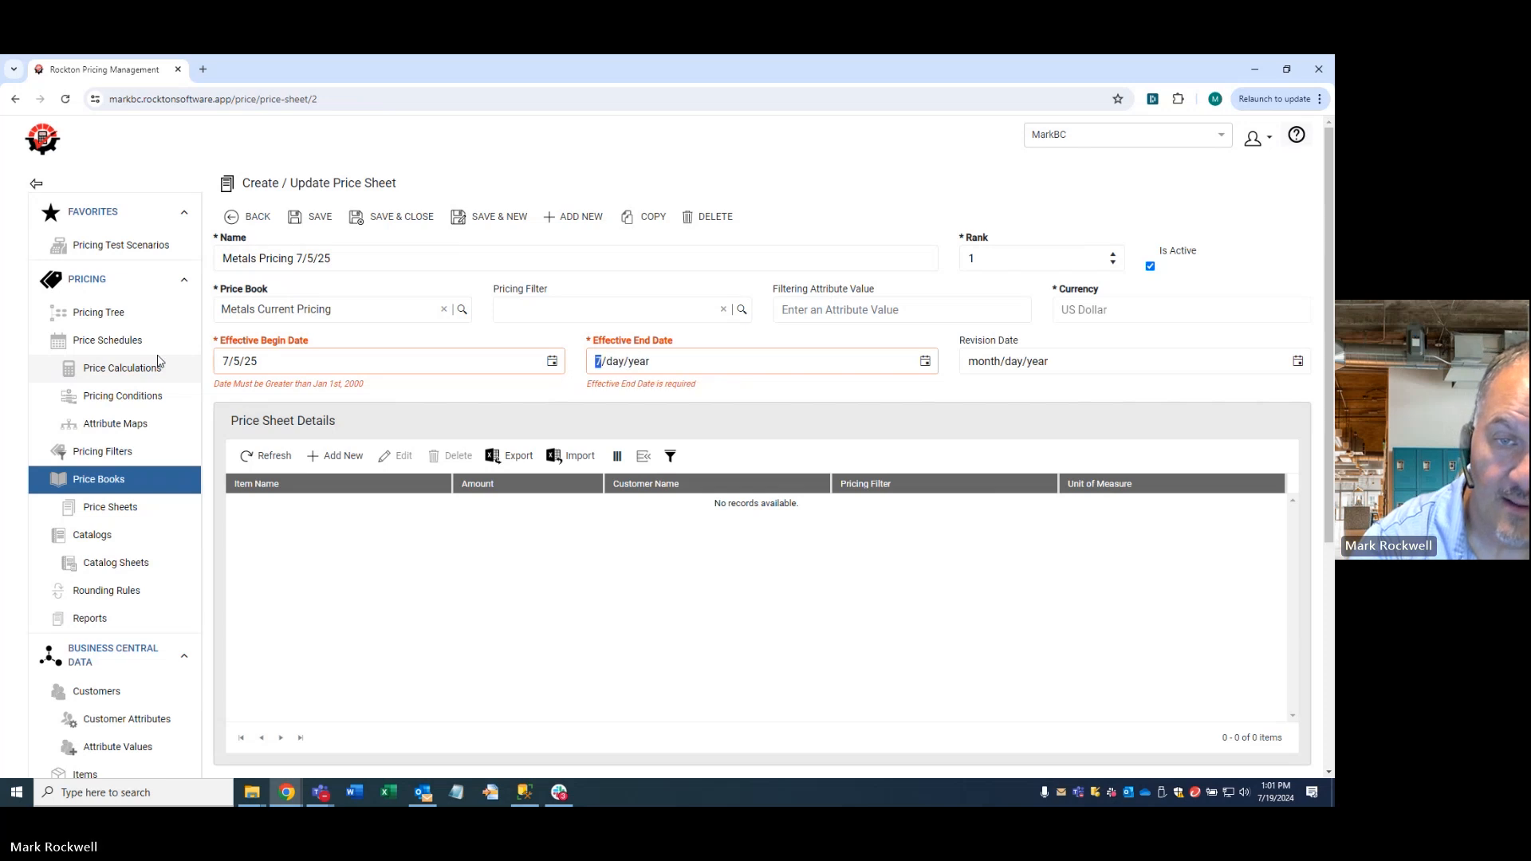
pyautogui.write('/25/')
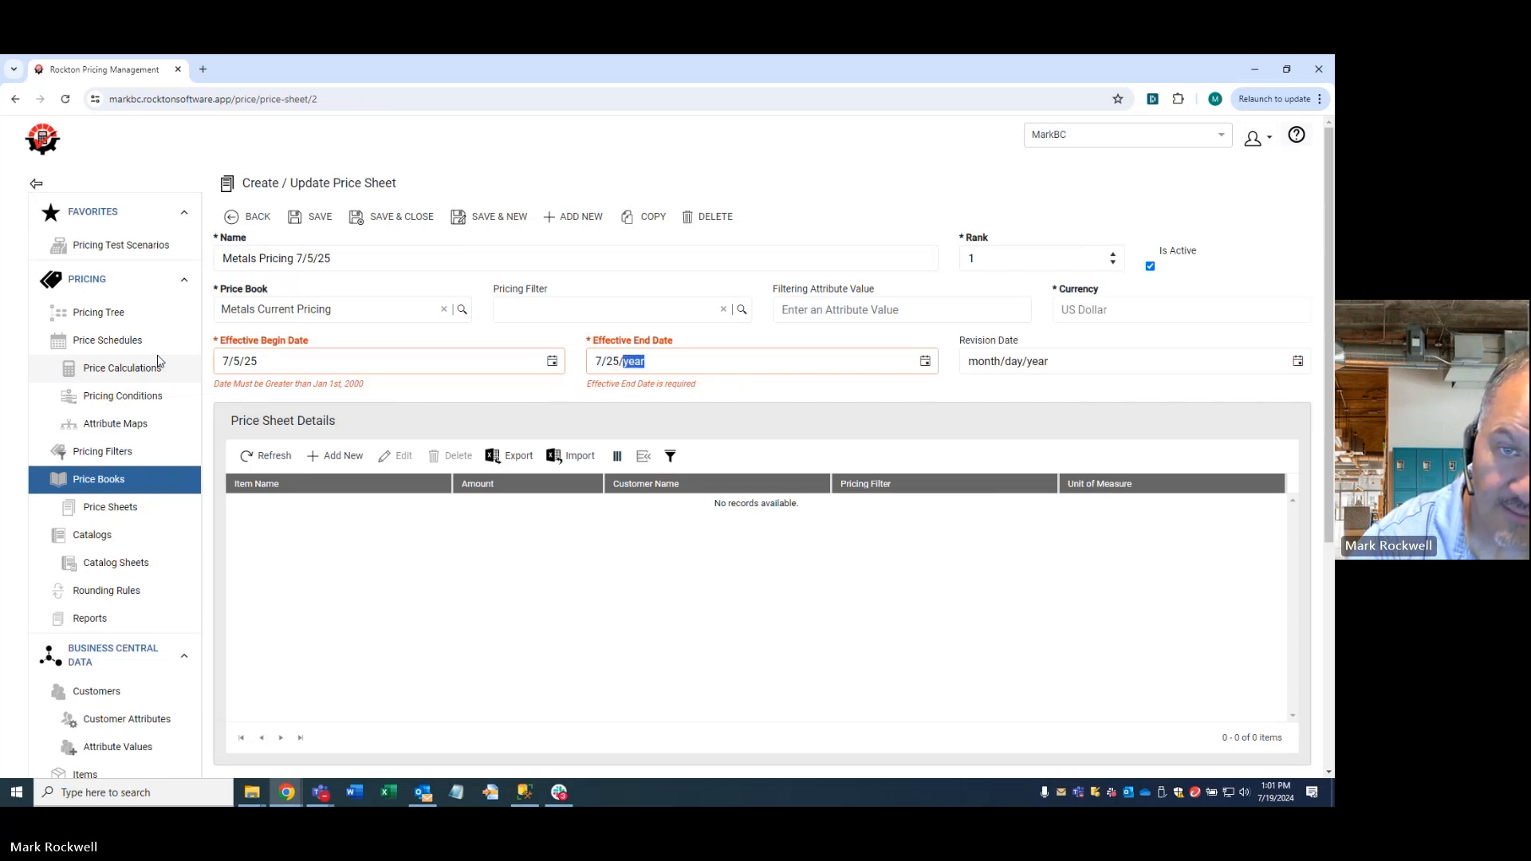
pyautogui.press('Left')
pyautogui.write('5/2025')
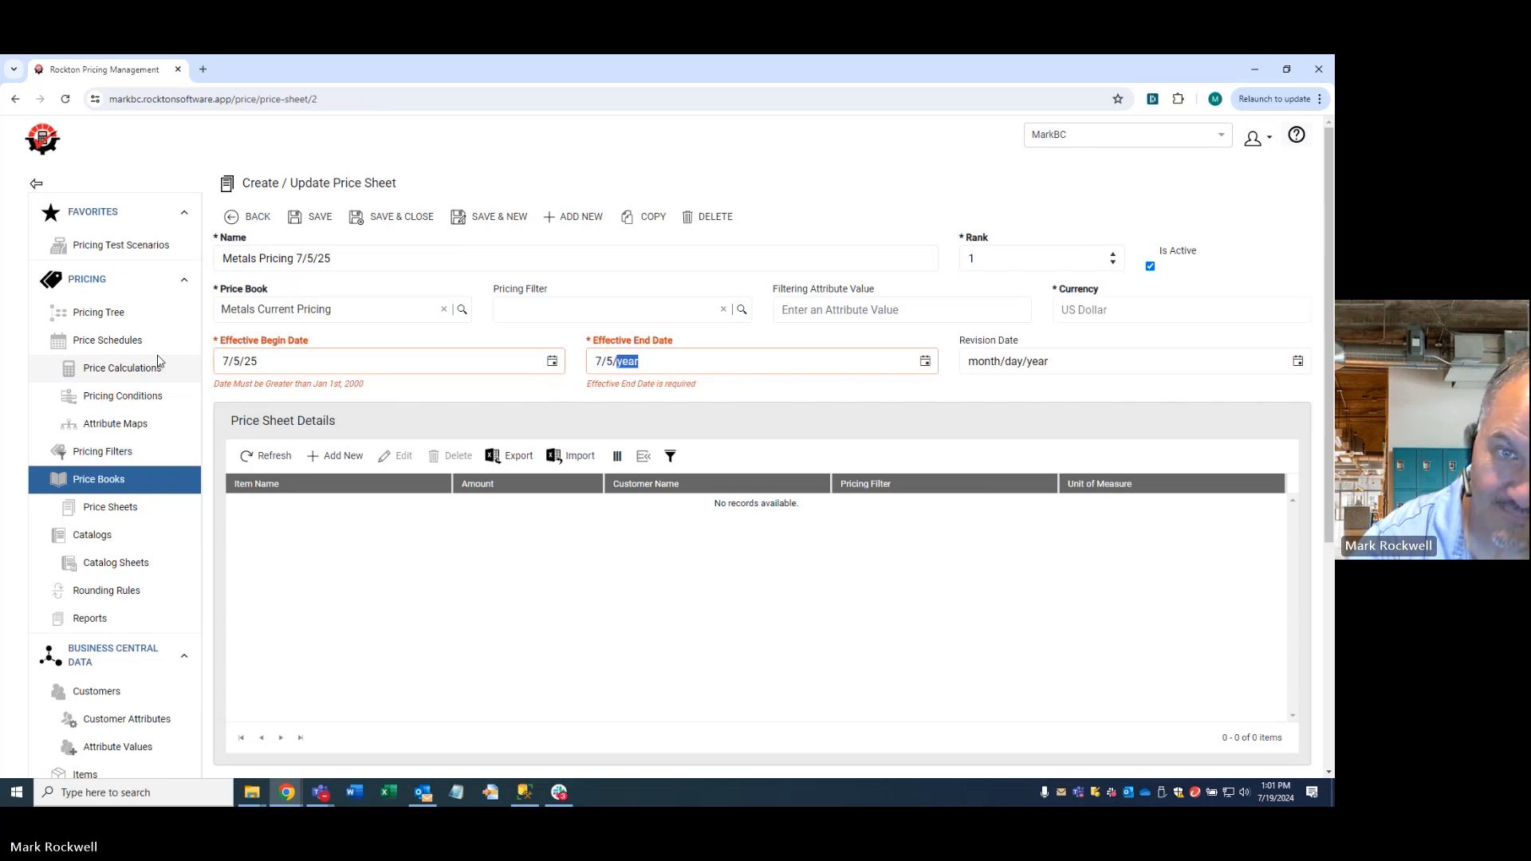
pyautogui.press('Tab')
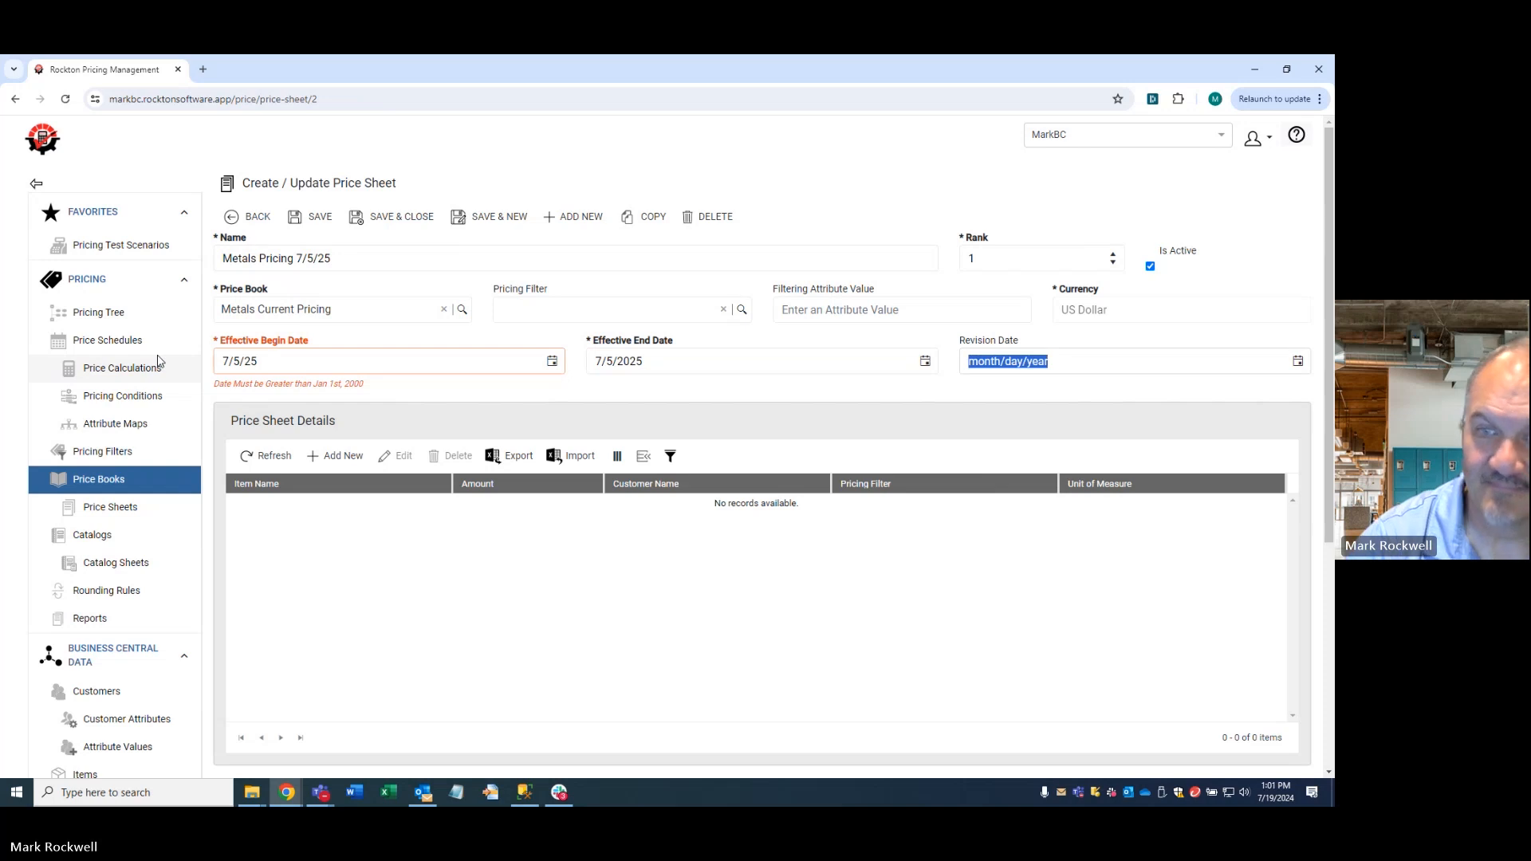
# - Correct the year of the effective begin date to 2025 and save the price sheet
pyautogui.click(241, 362)
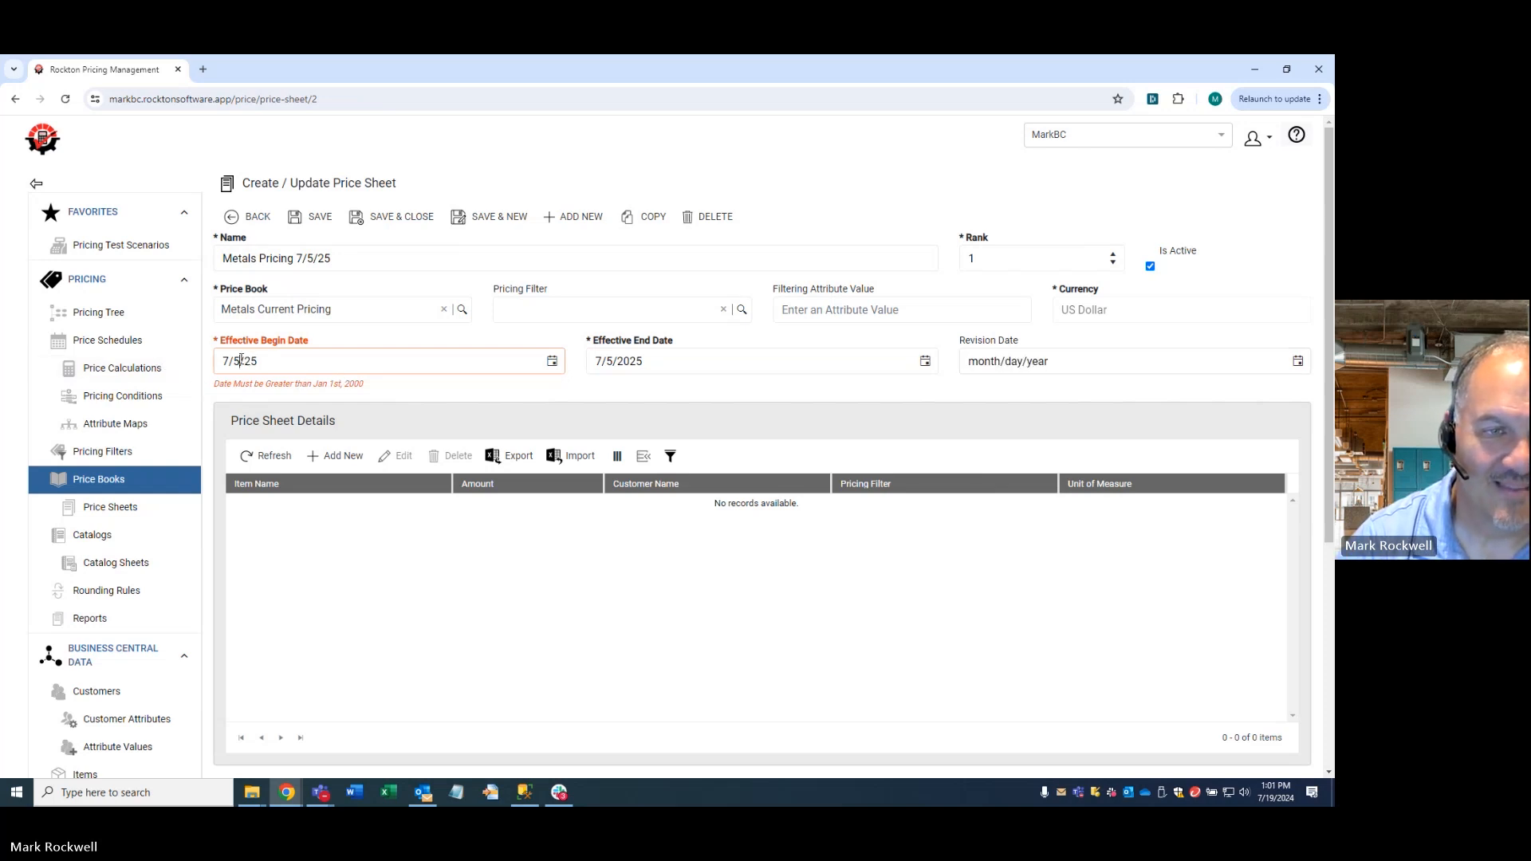
pyautogui.click(248, 362)
pyautogui.write('2025')
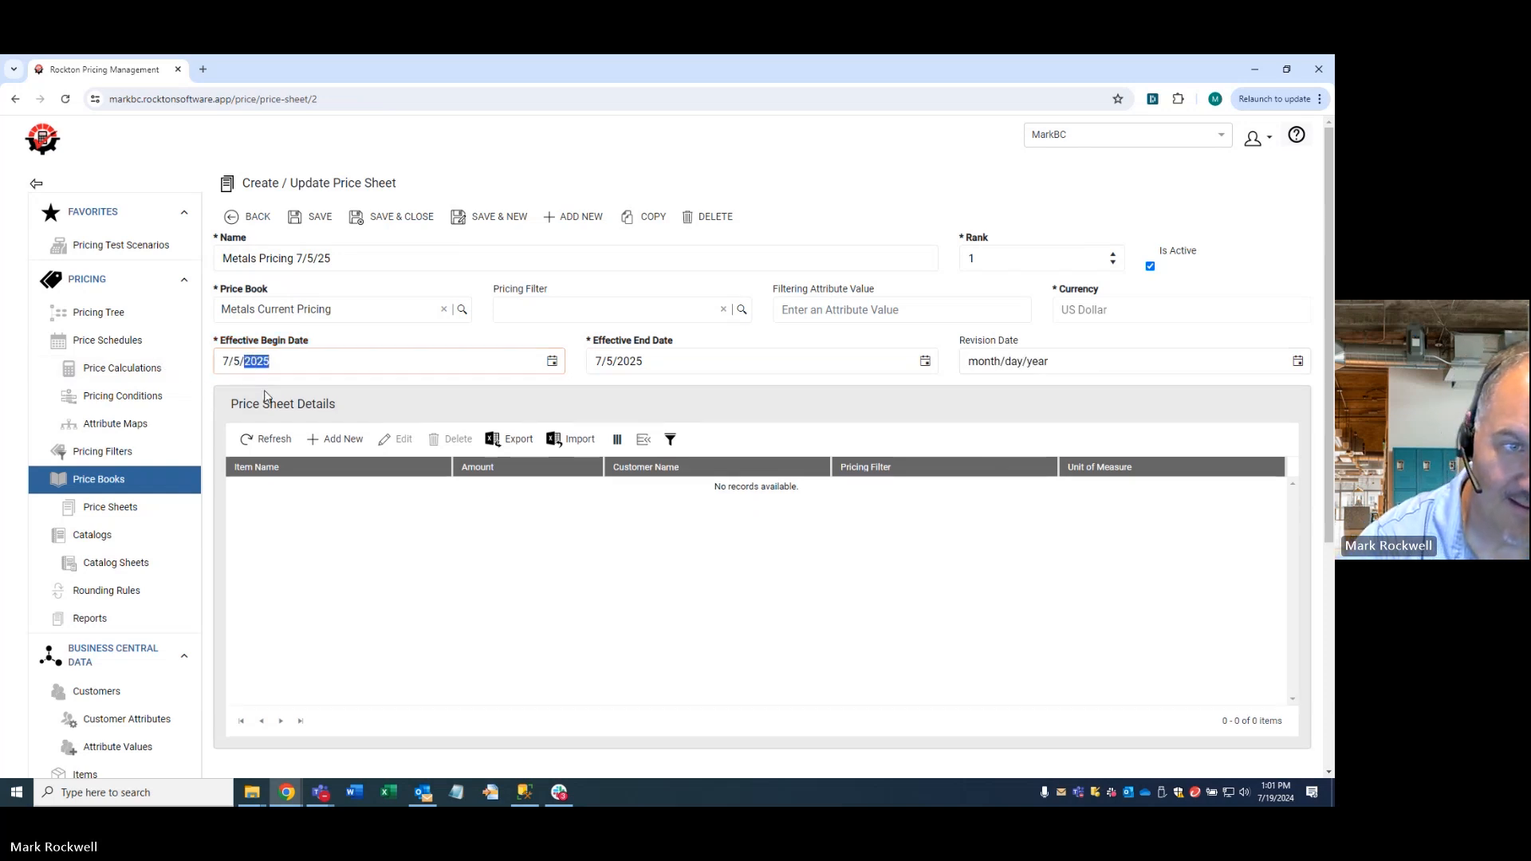
pyautogui.press('Tab')
pyautogui.click(313, 226)
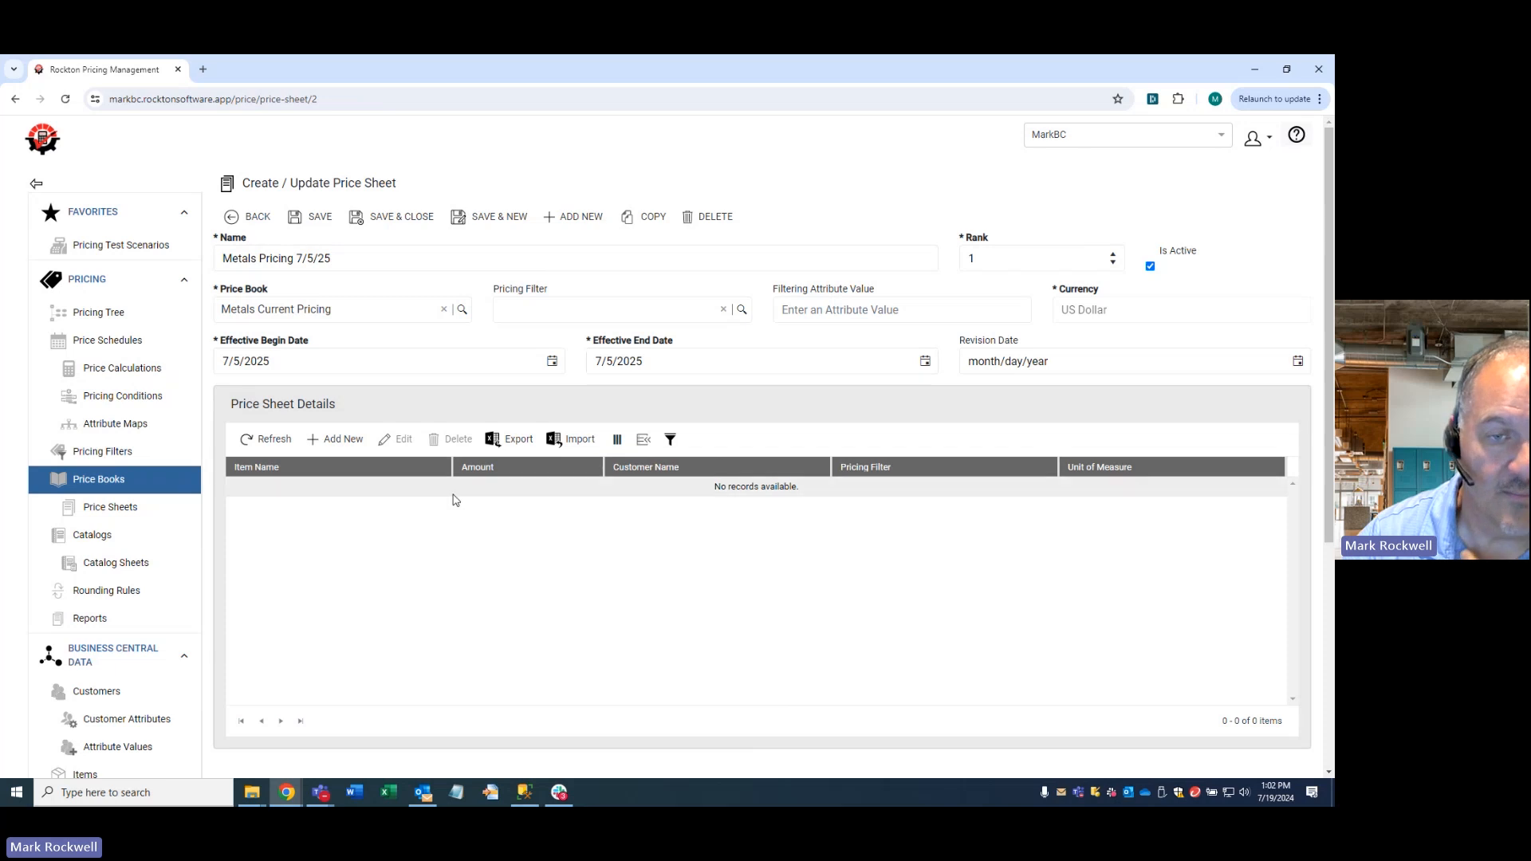
# - Add a price sheet detail with an amount of 0.38 and save the price sheet
pyautogui.click(342, 441)
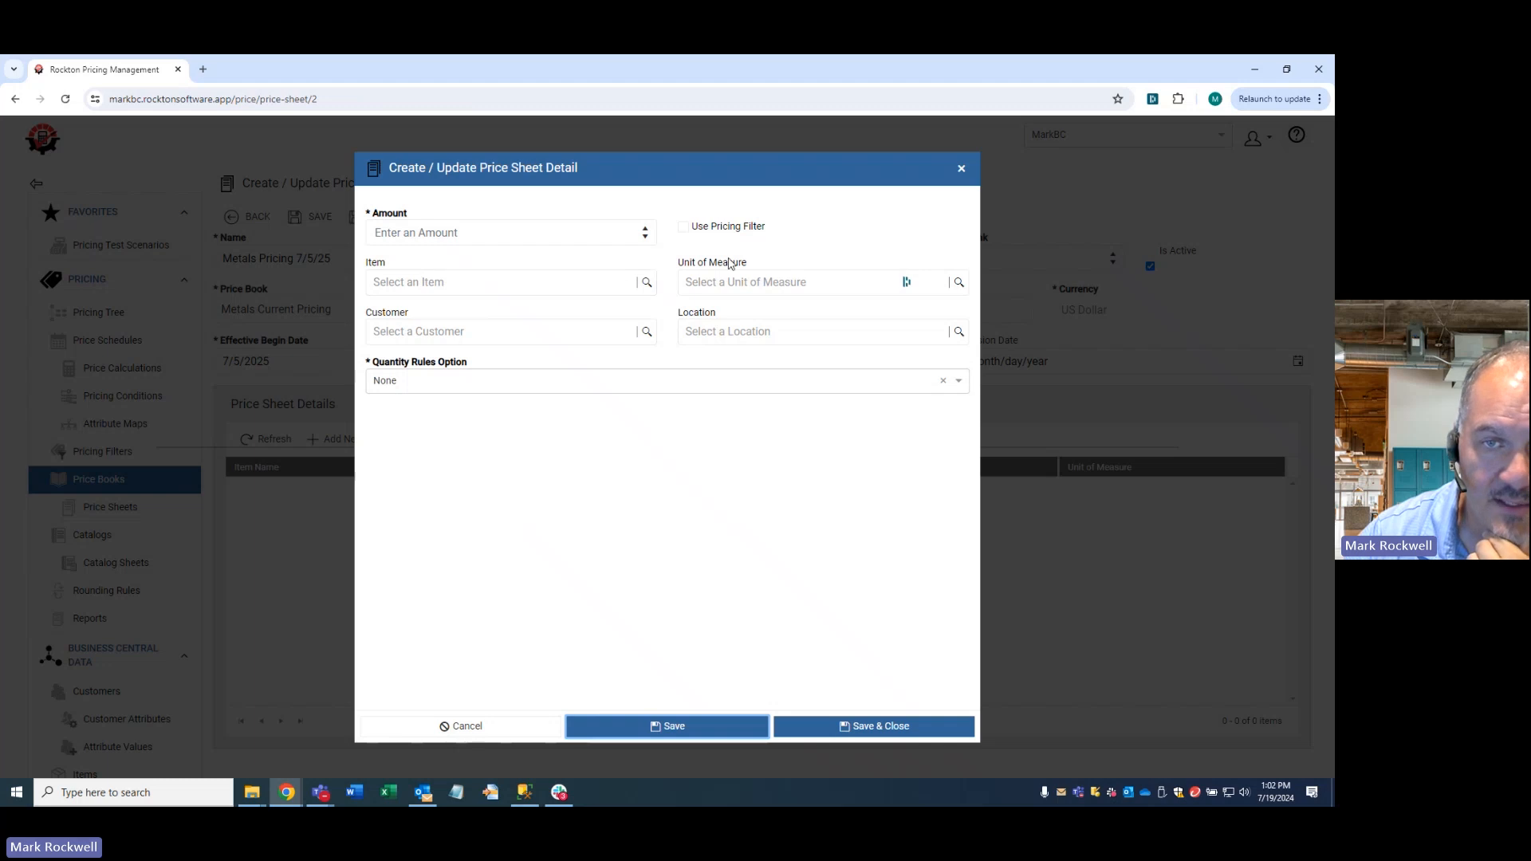
pyautogui.click(497, 234)
pyautogui.write('.38')
pyautogui.click(834, 726)
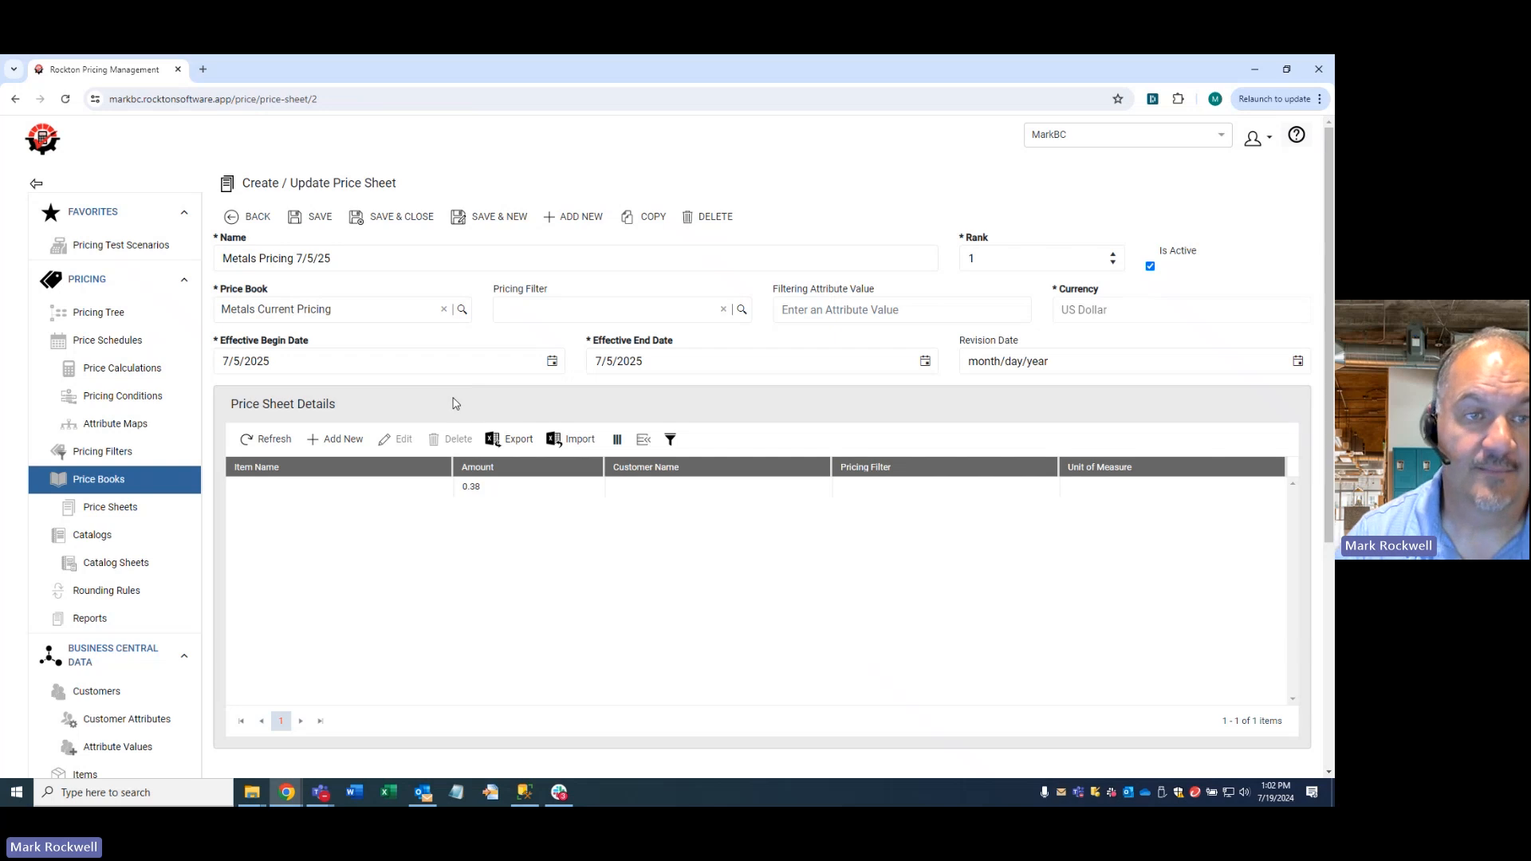
pyautogui.click(311, 217)
# - Copy the Metals Pricing 7/5/25 sheet, open the copy from the price book and rename it "Metals Pricing 7/6/25"
pyautogui.click(644, 217)
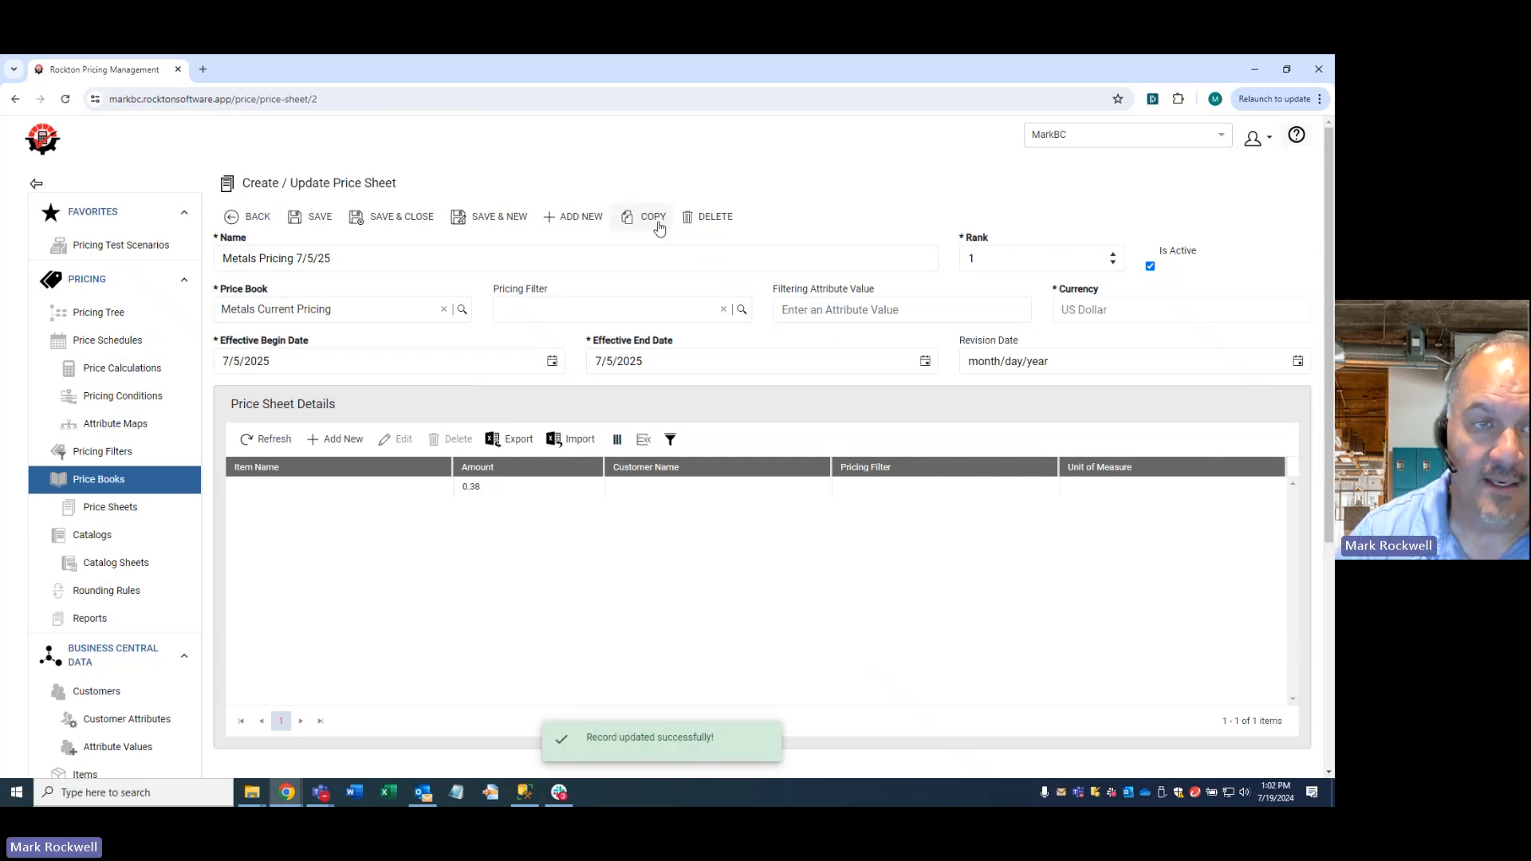
pyautogui.click(252, 217)
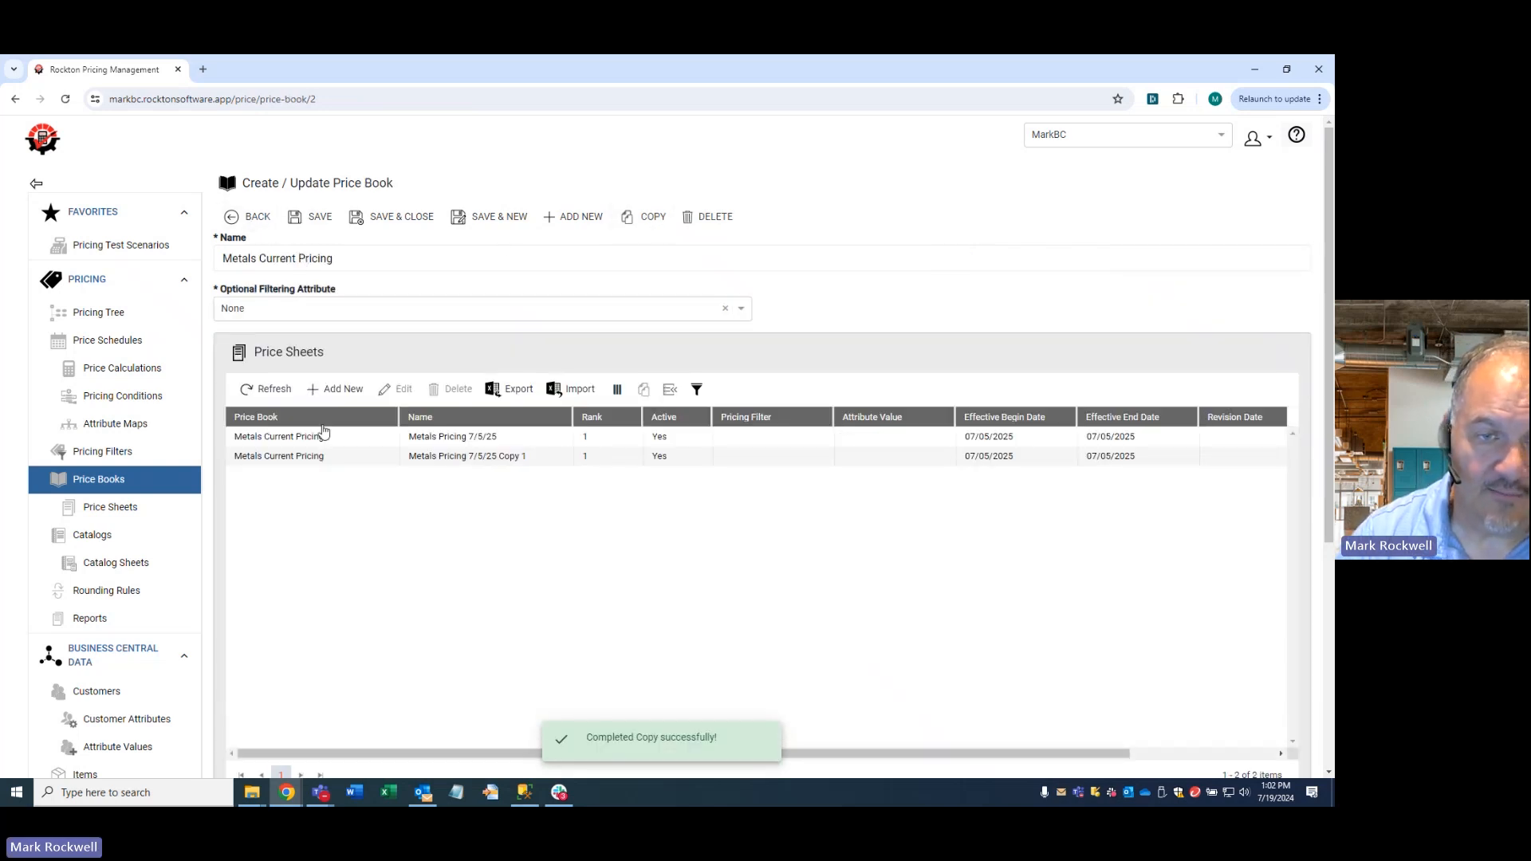
pyautogui.click(504, 458)
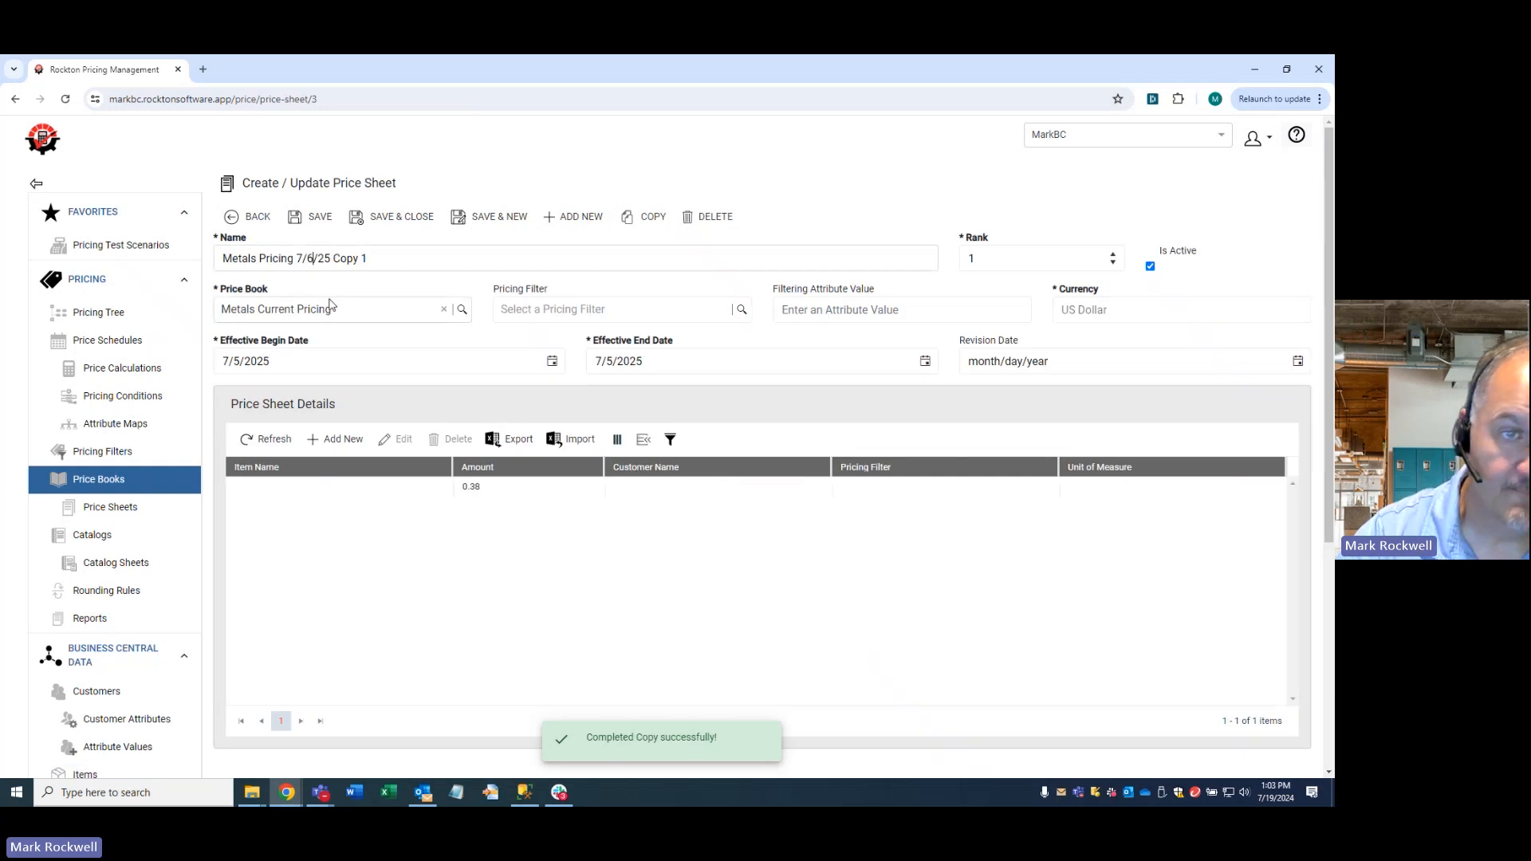
pyautogui.moveTo(333, 259); pyautogui.dragTo(540, 258)
pyautogui.press('BackSpace')
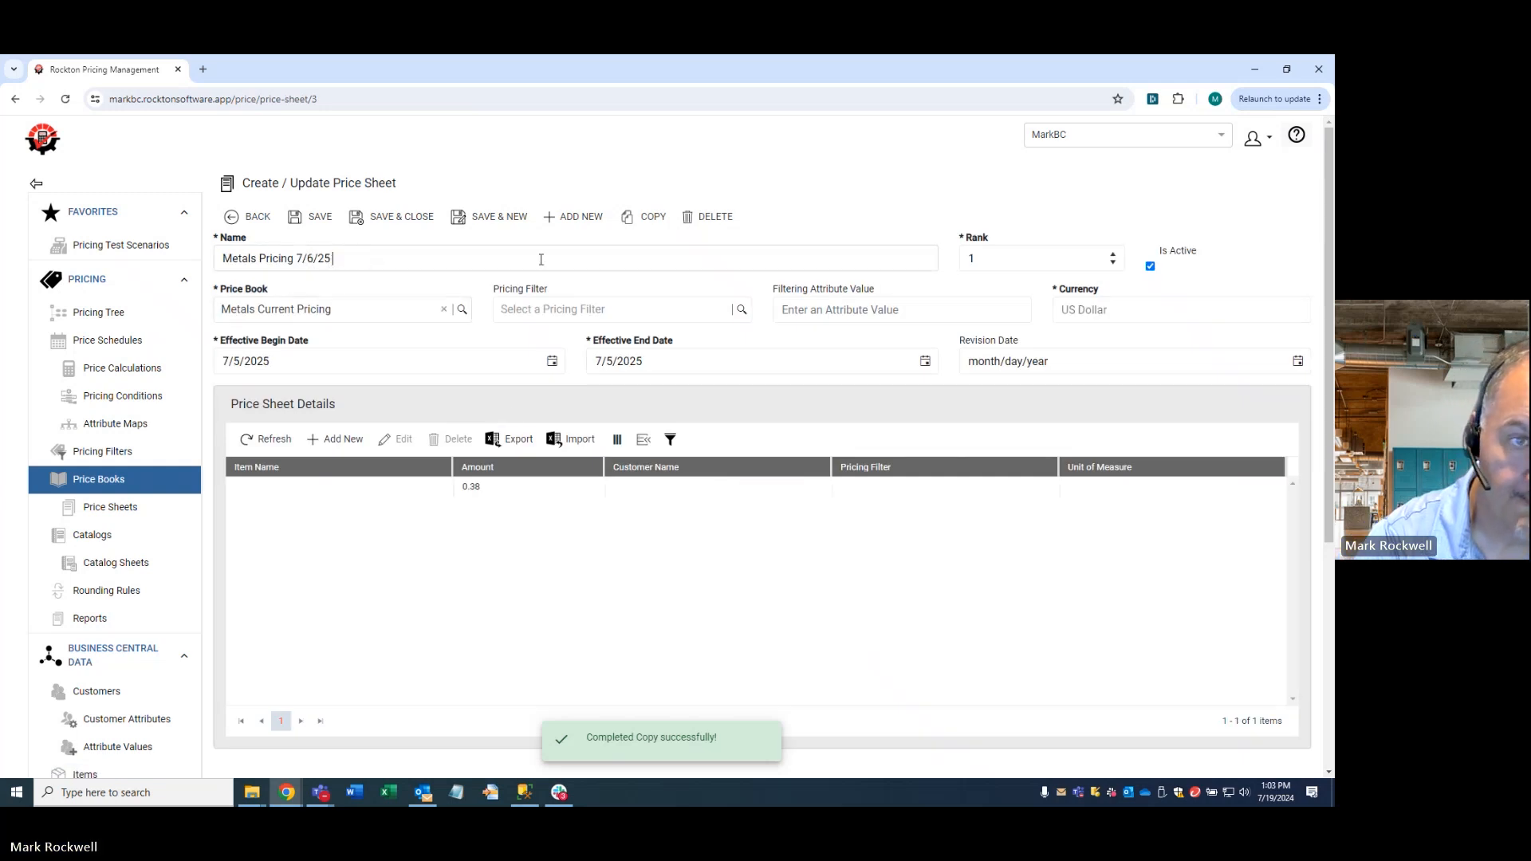
# - Set both the effective begin and end dates of the copied sheet to 7/6/2025 and save it
pyautogui.click(552, 361)
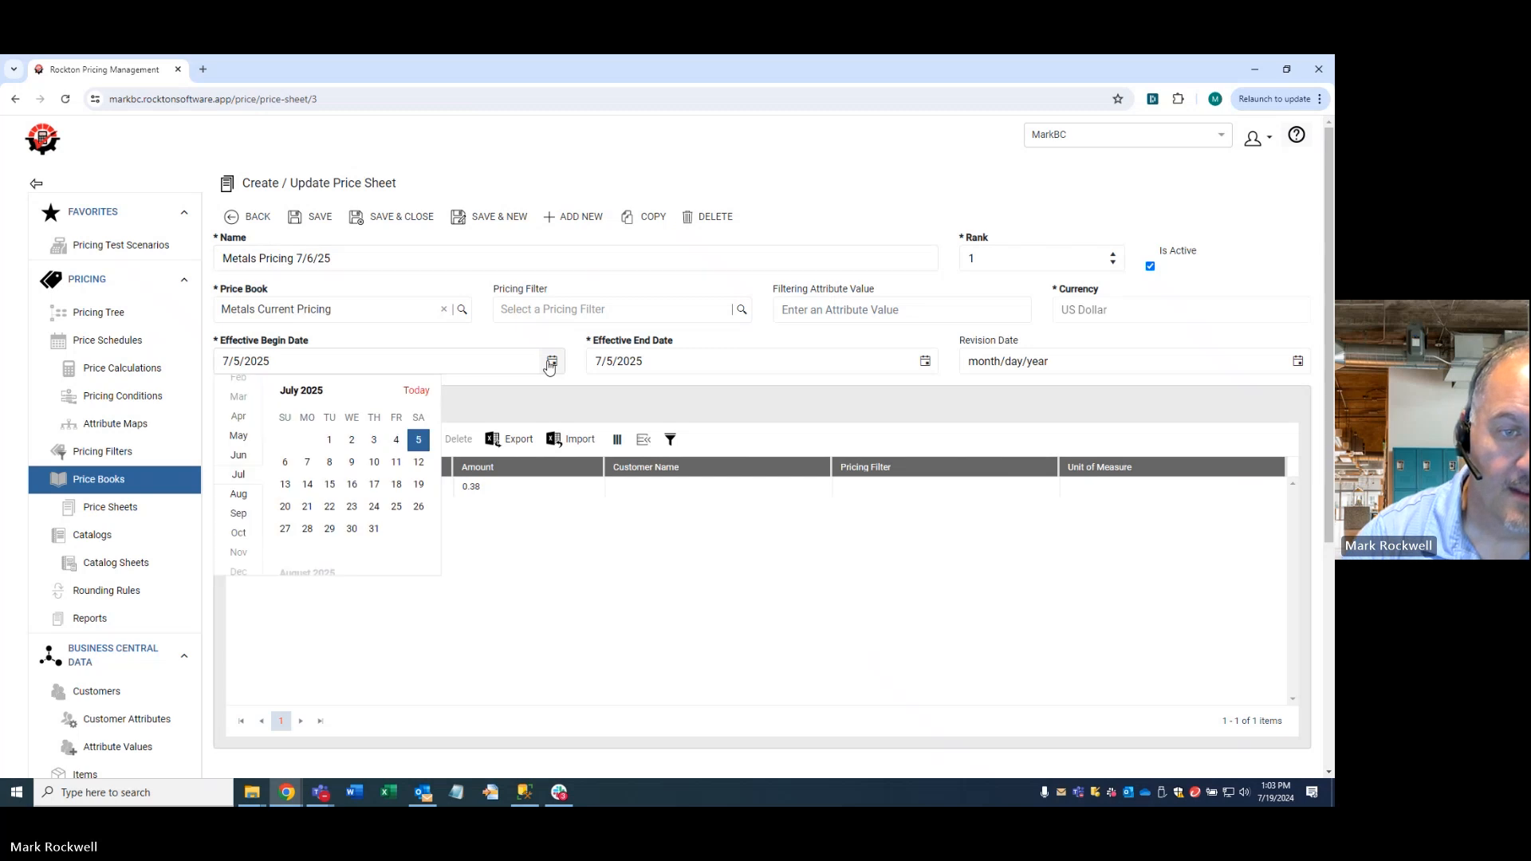
pyautogui.click(285, 462)
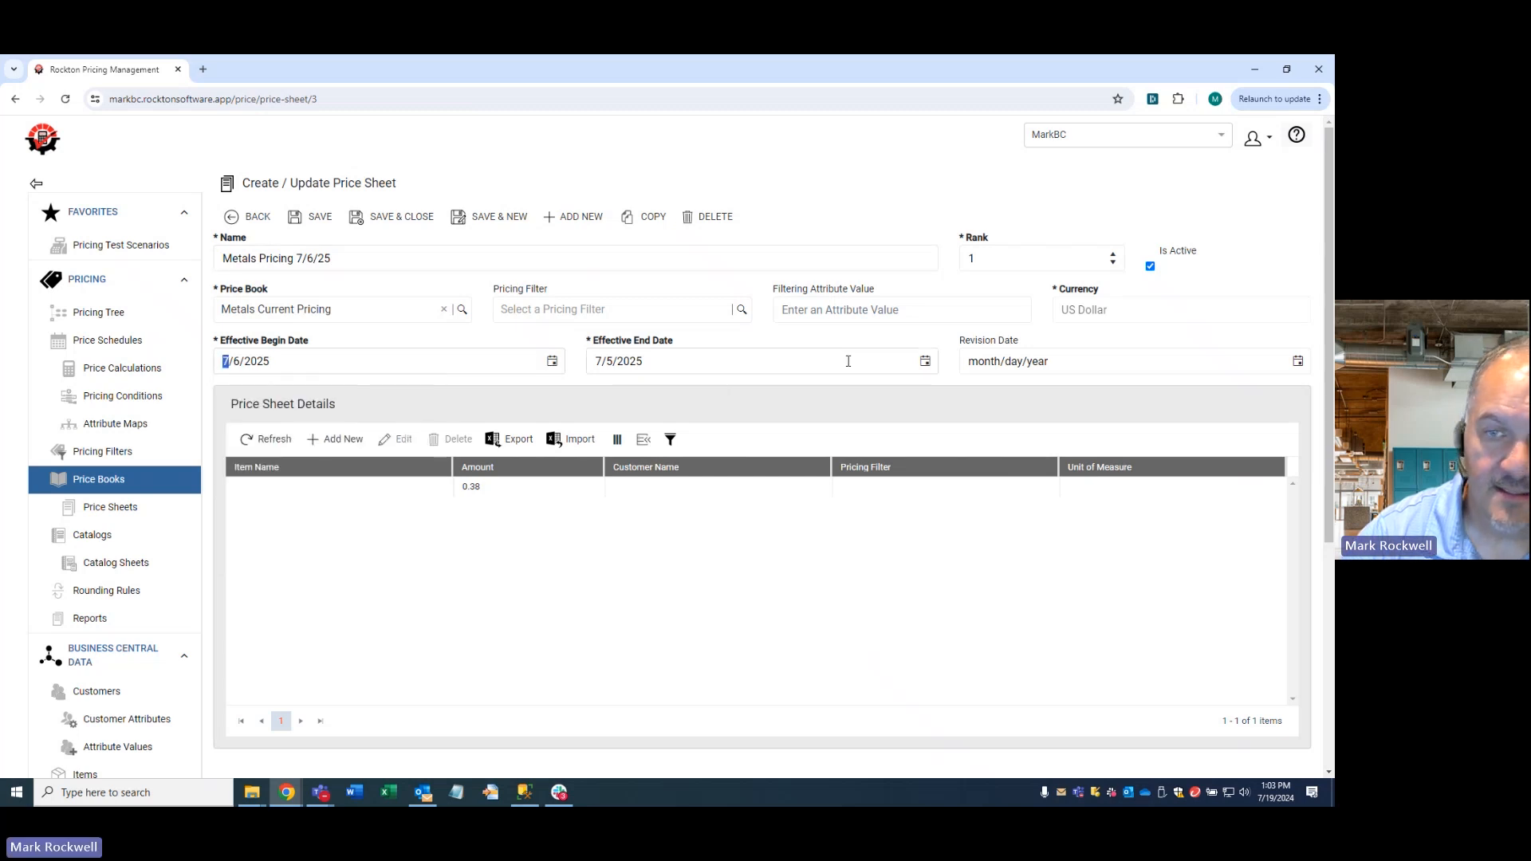
pyautogui.click(925, 361)
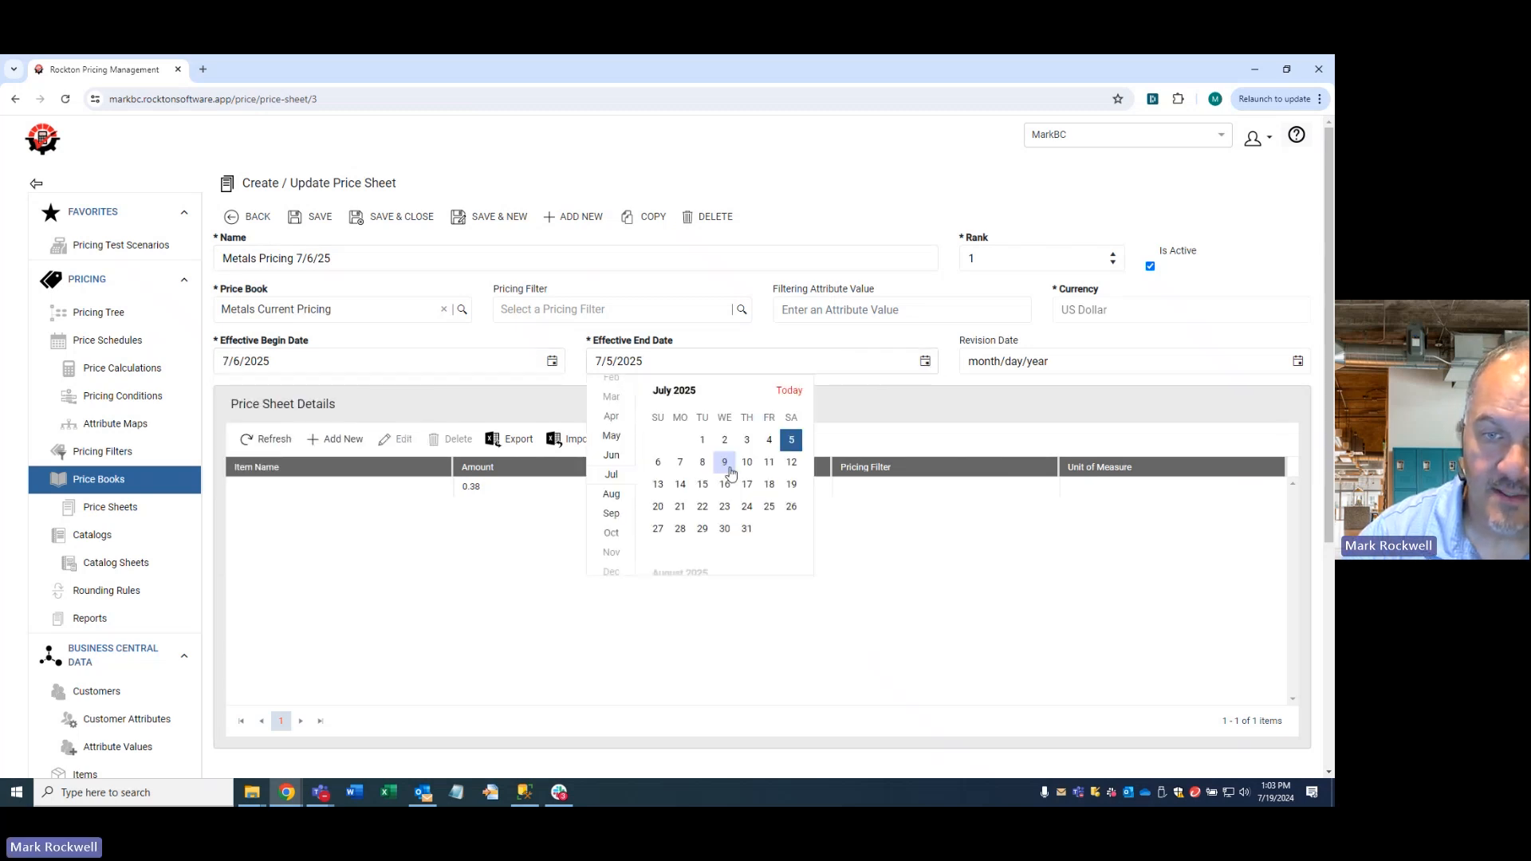
pyautogui.click(659, 464)
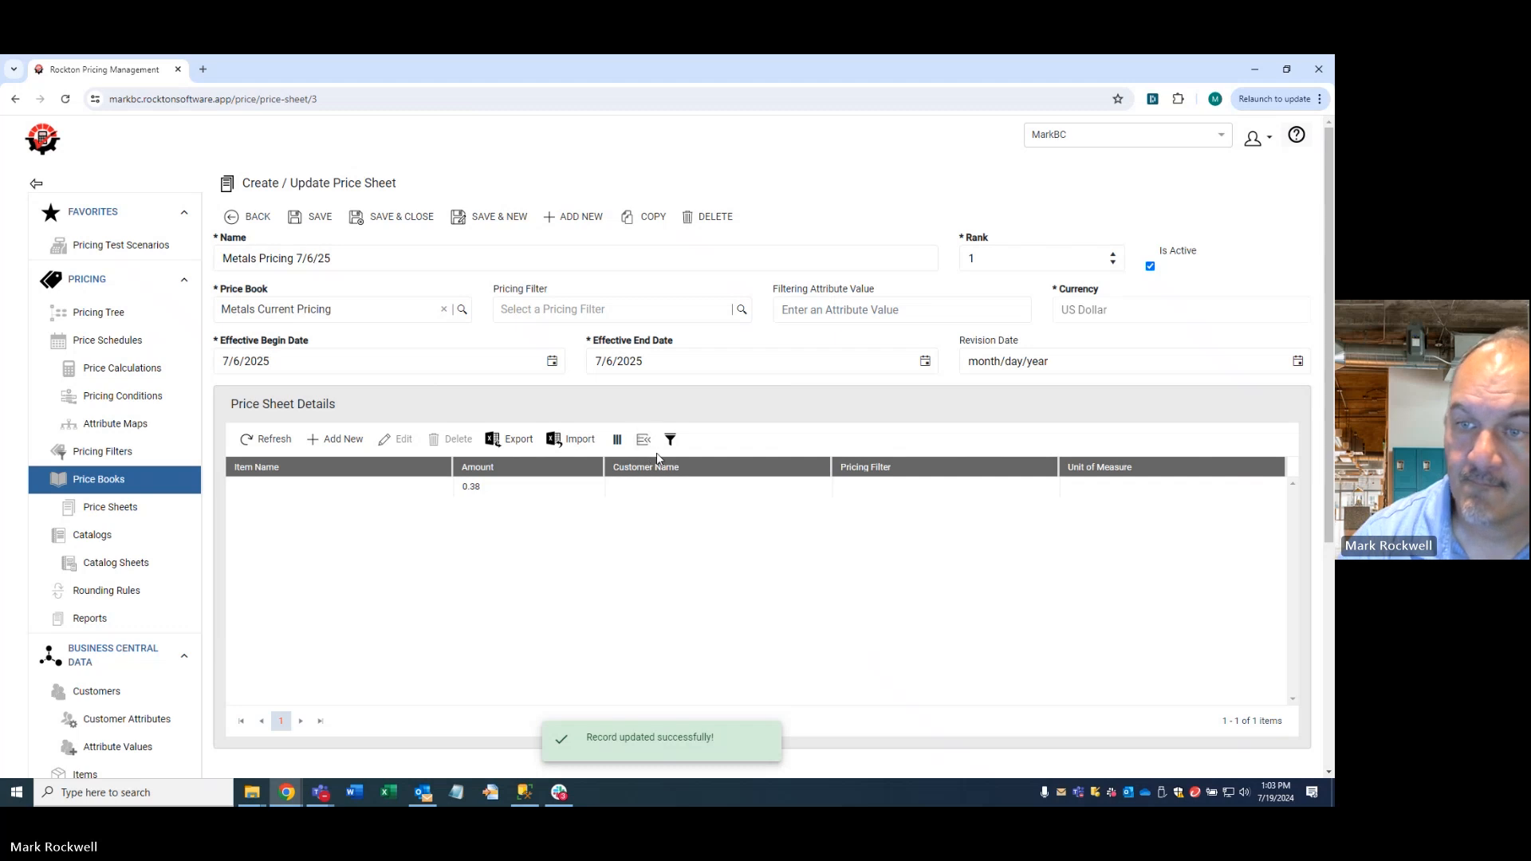
# - Change the detail amount of the Metals Pricing 7/6/25 sheet to 0.39, save it and return to the price books list
pyautogui.doubleClick(553, 488)
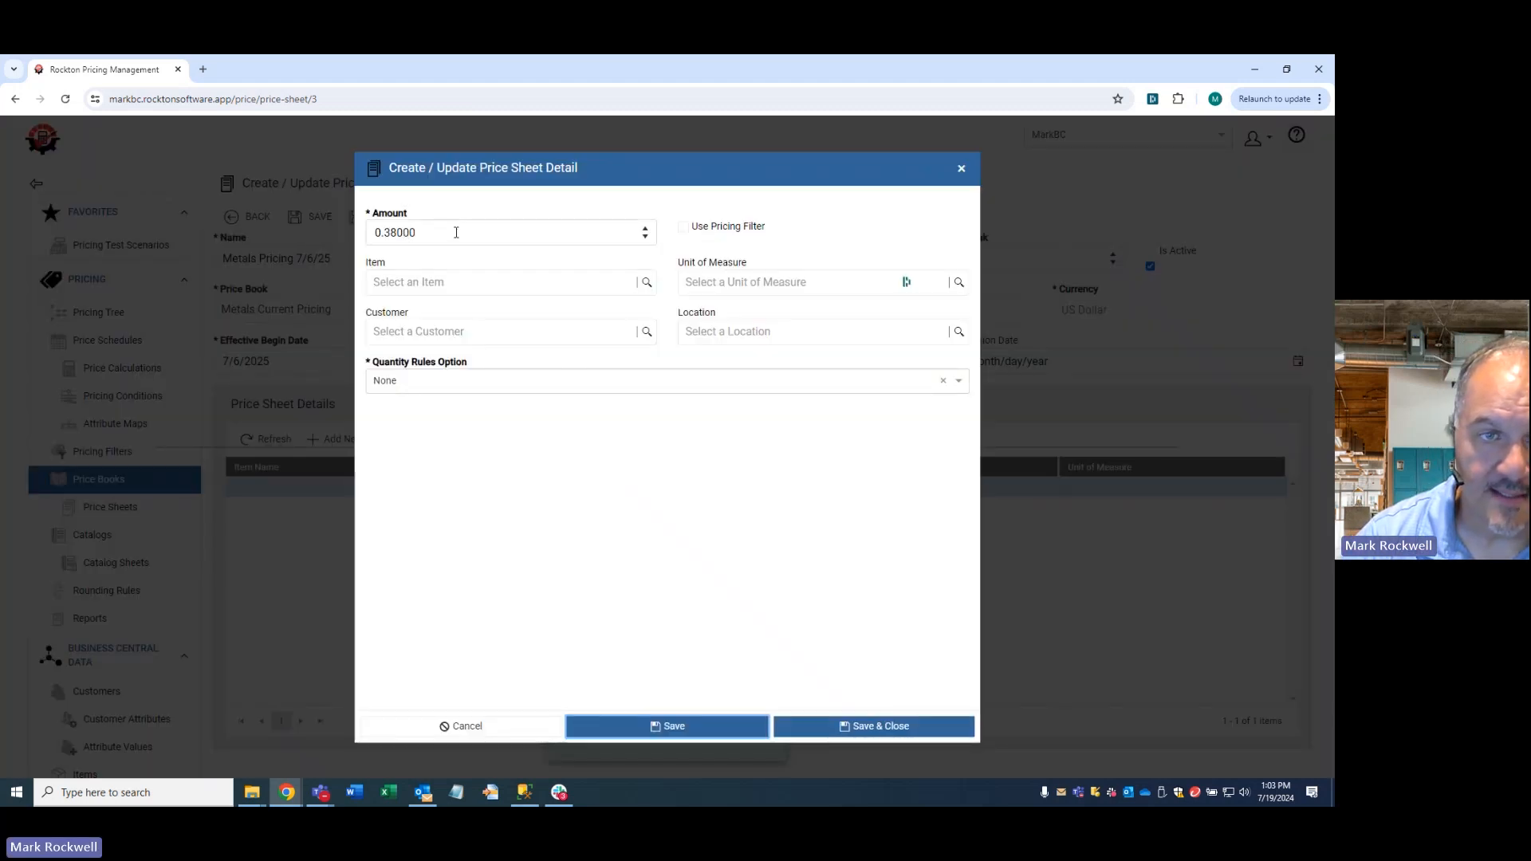
pyautogui.click(456, 229)
pyautogui.write('.39')
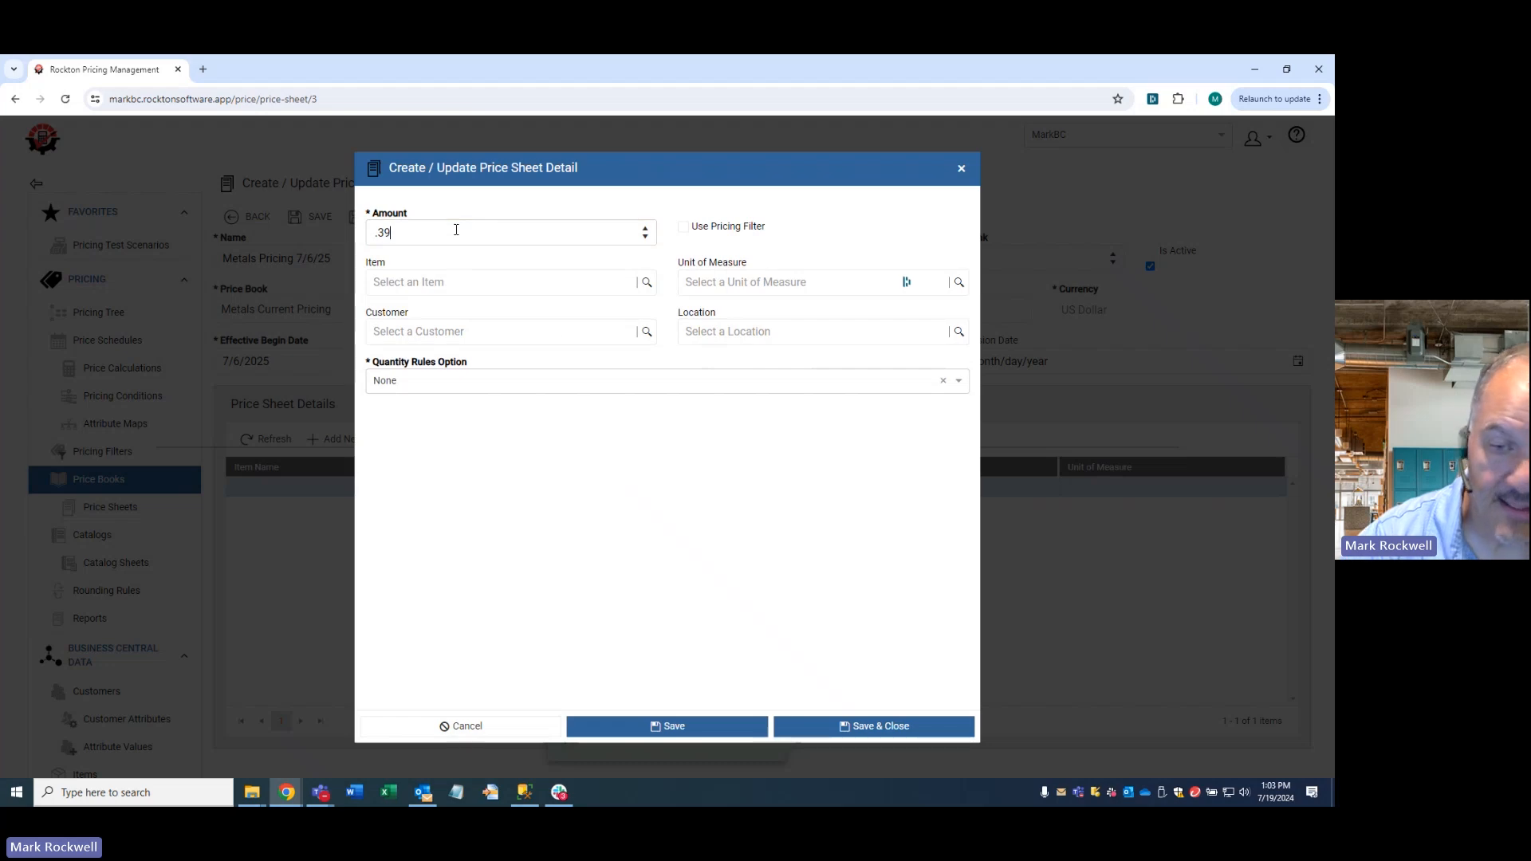
pyautogui.click(835, 723)
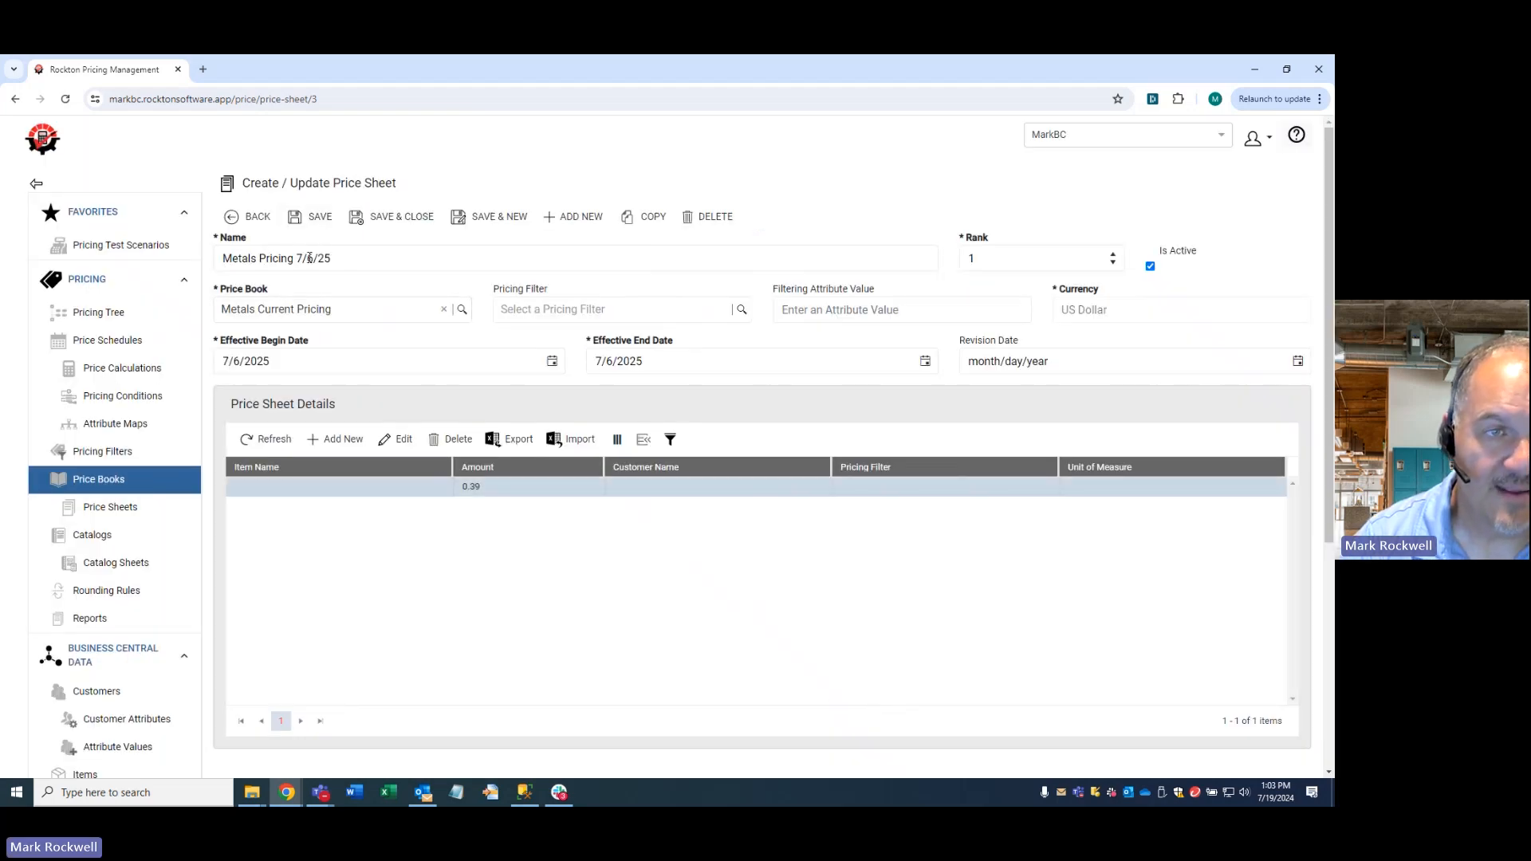
pyautogui.click(250, 222)
pyautogui.click(107, 481)
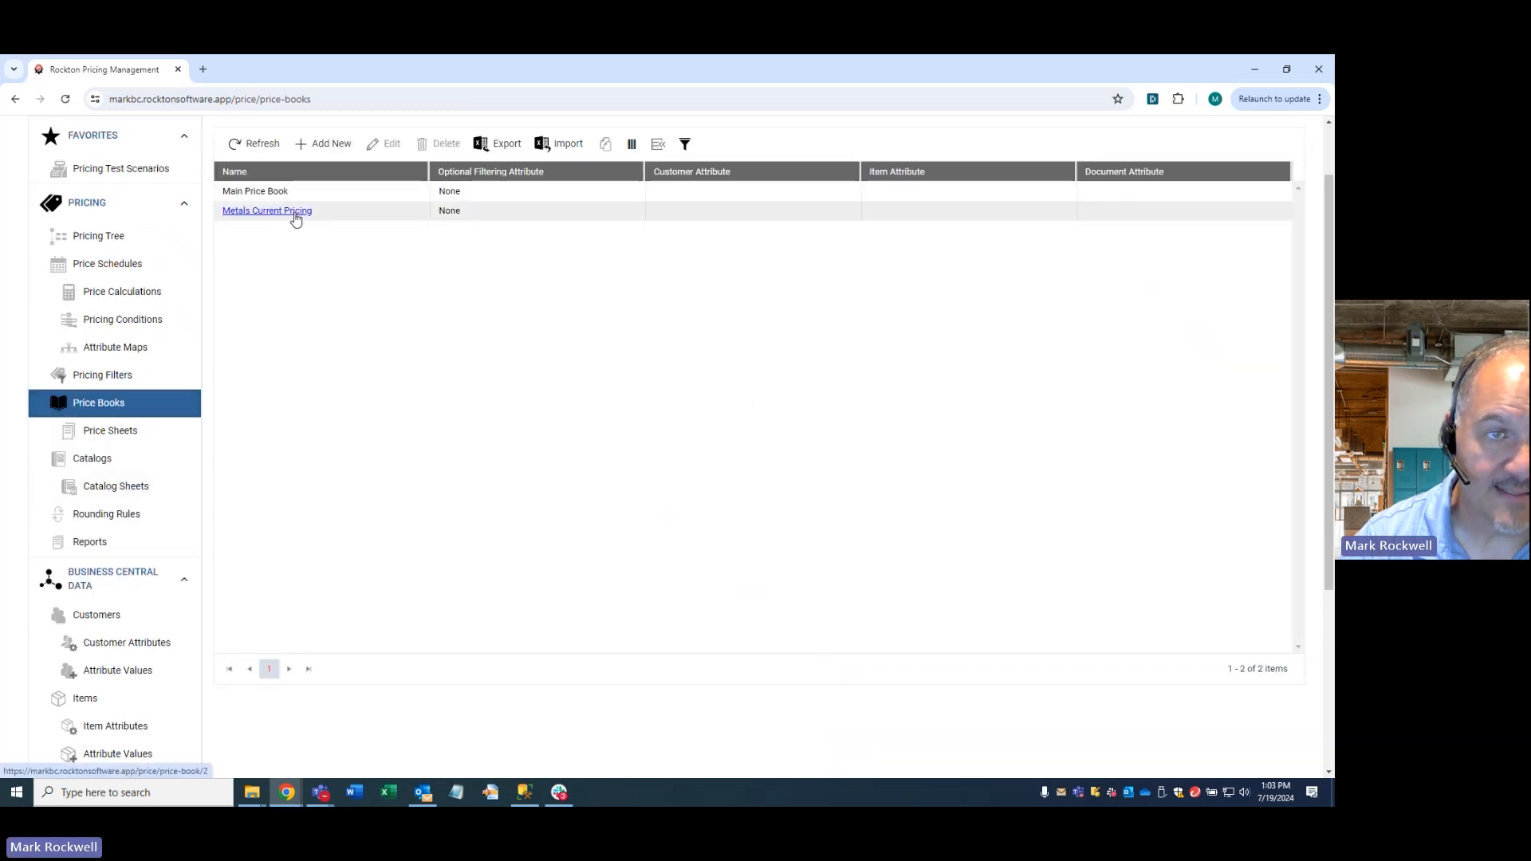
# - Check the sheets of the Metals Current Pricing book and start a new price calculation named "Commodity Price Markup" with the Fixed Adjustment price mode
pyautogui.click(295, 211)
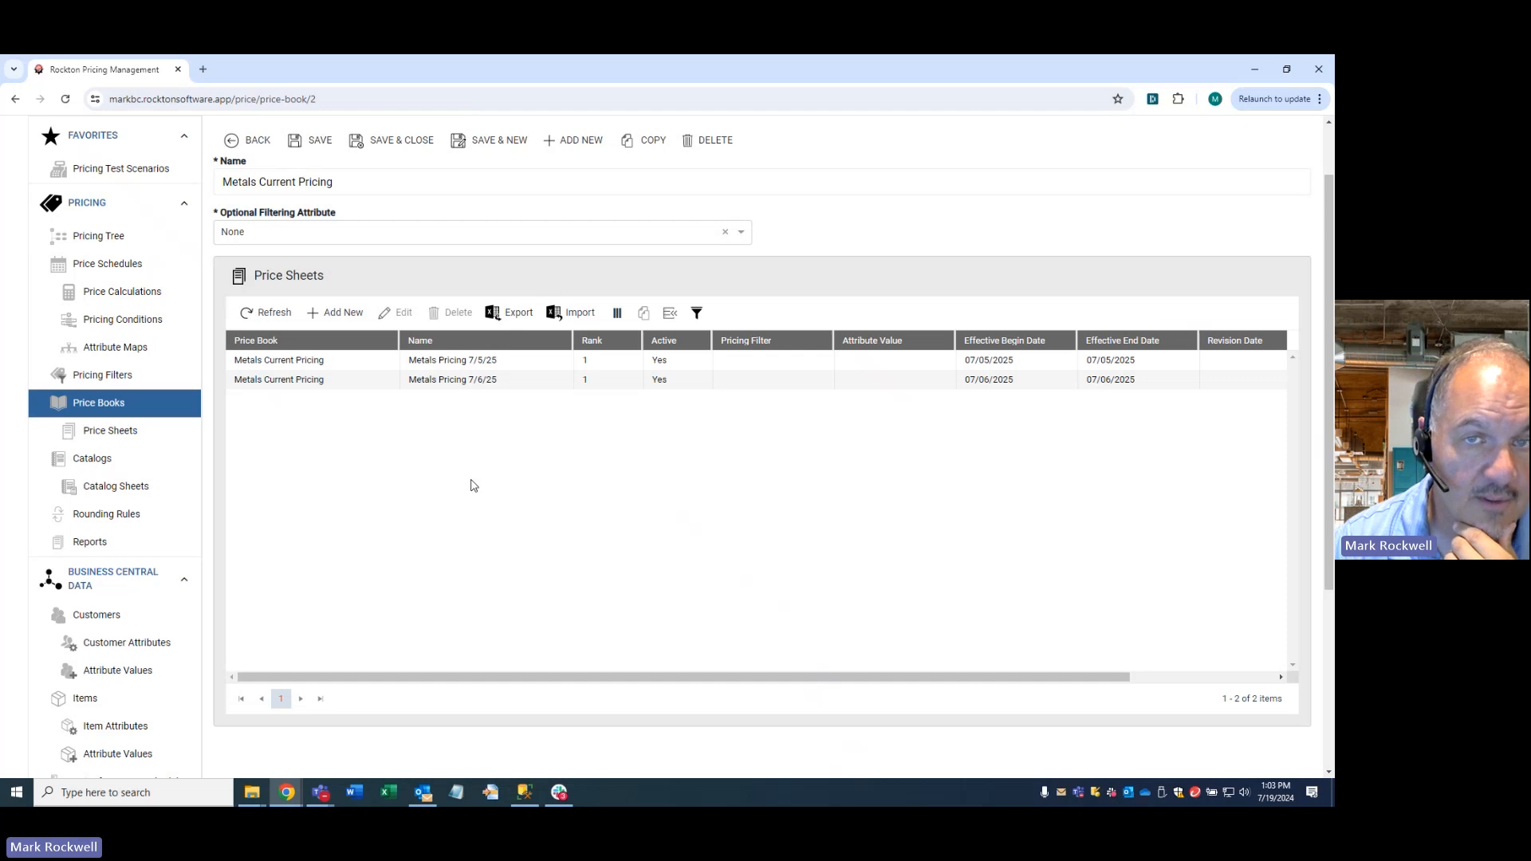
pyautogui.scroll(1, 444, 504)
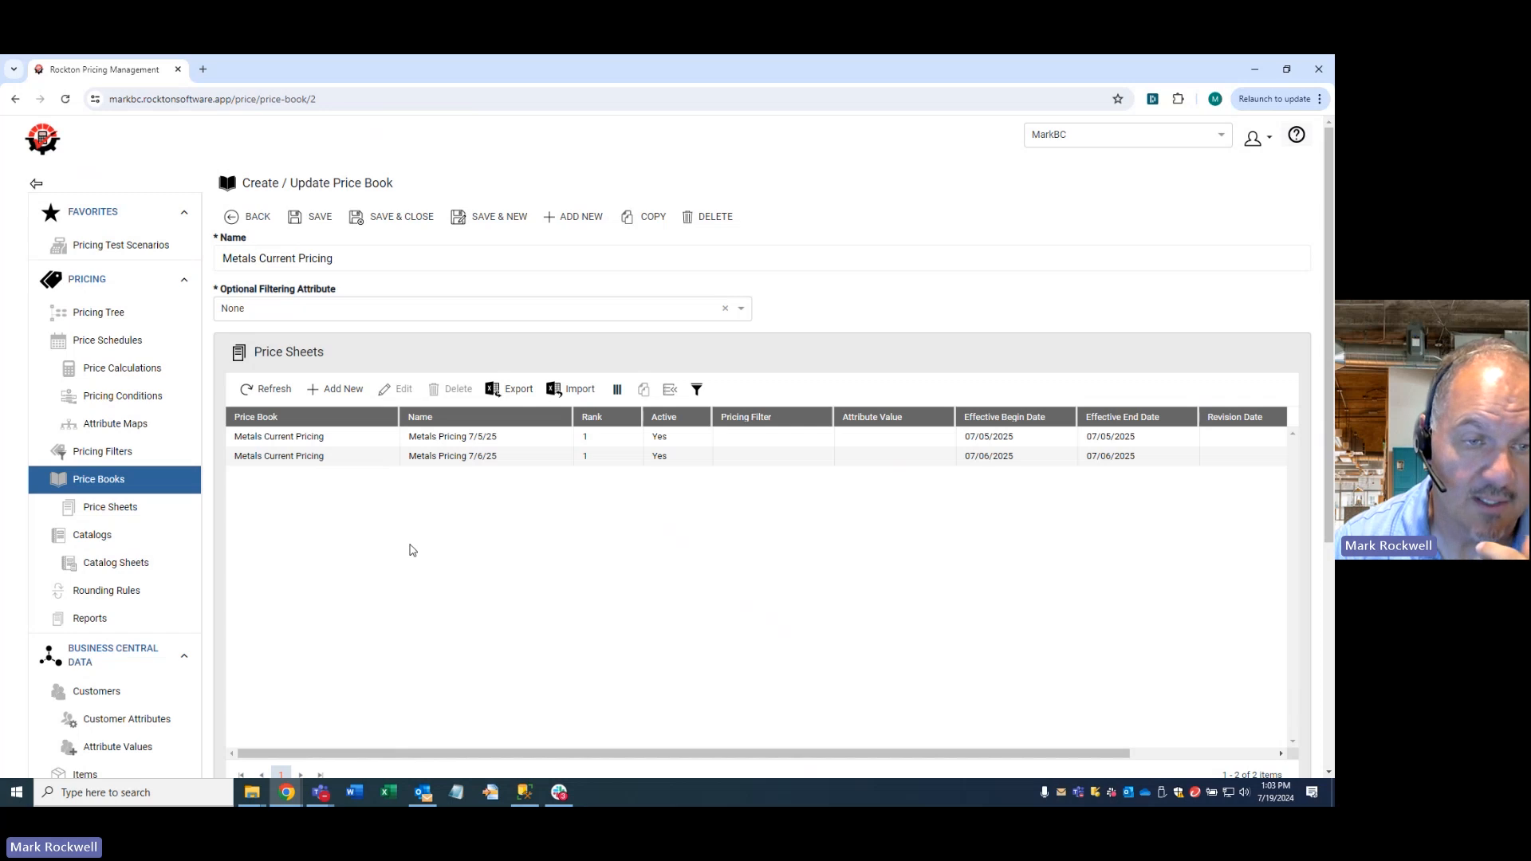
pyautogui.click(156, 372)
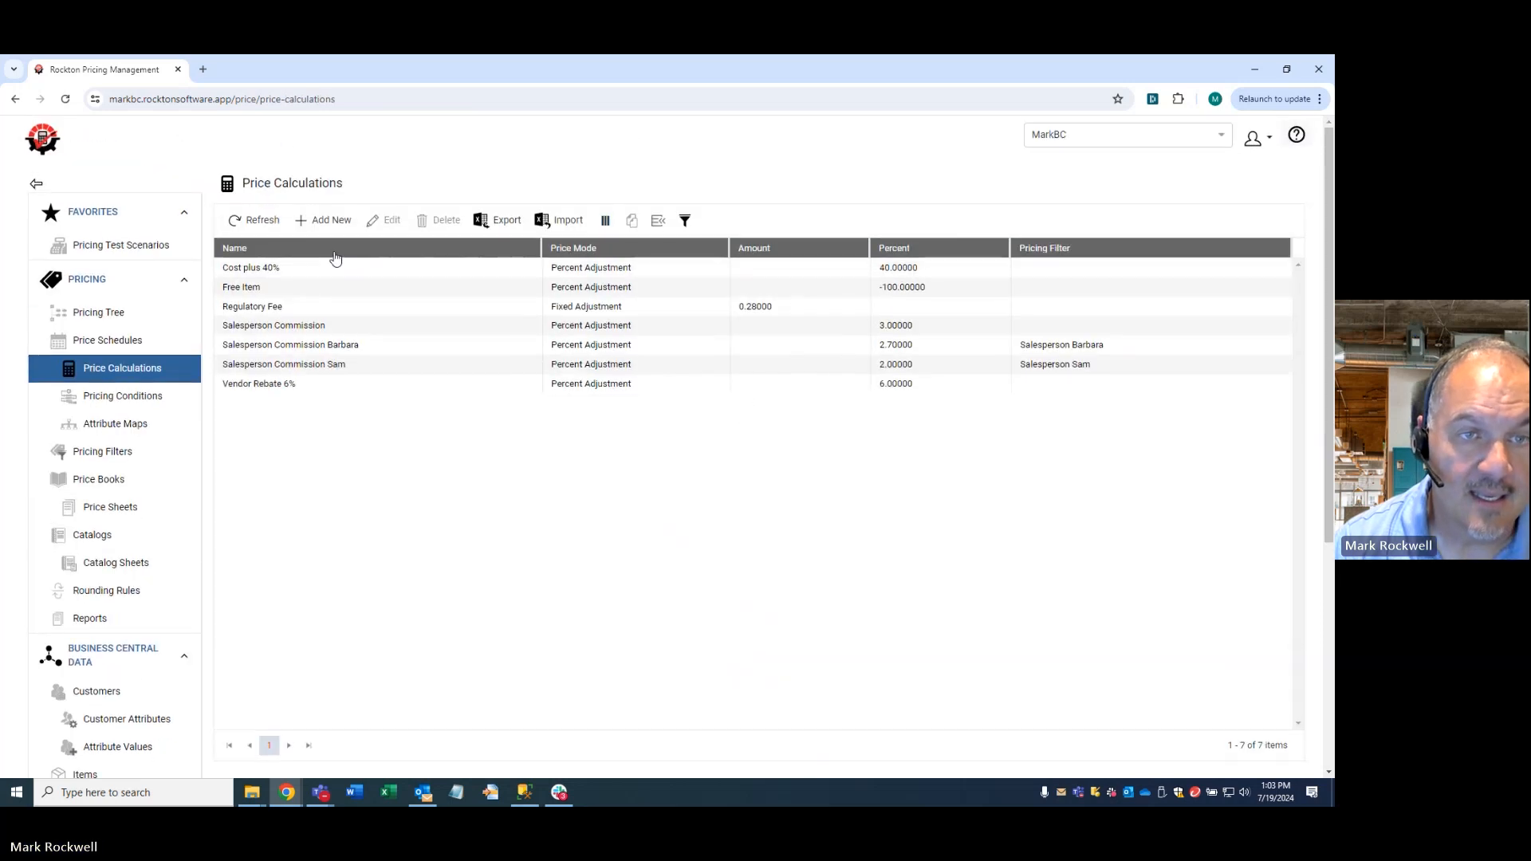
pyautogui.click(320, 220)
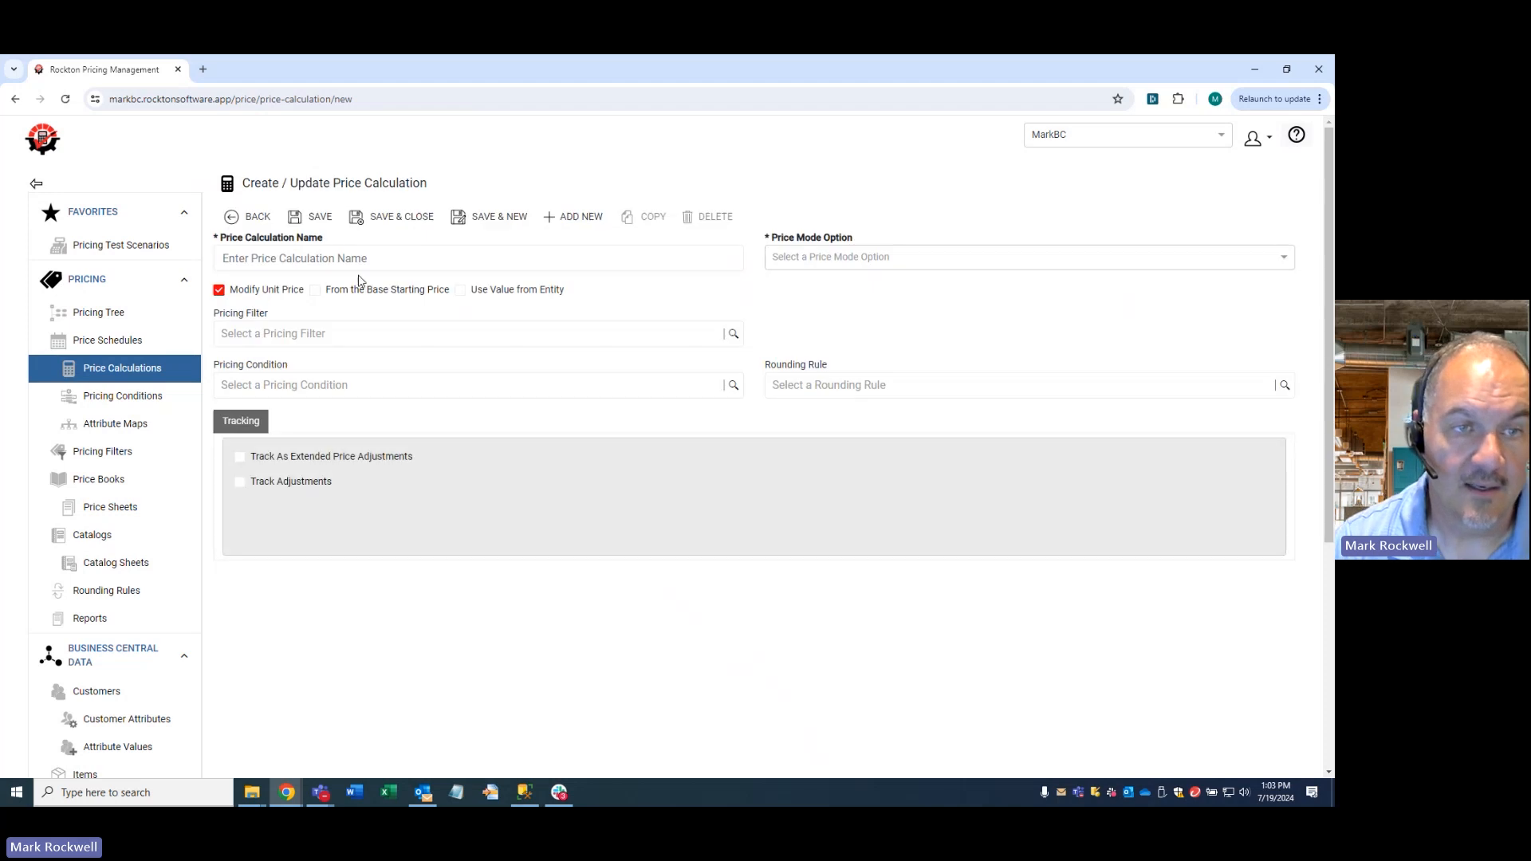
pyautogui.write('mmo')
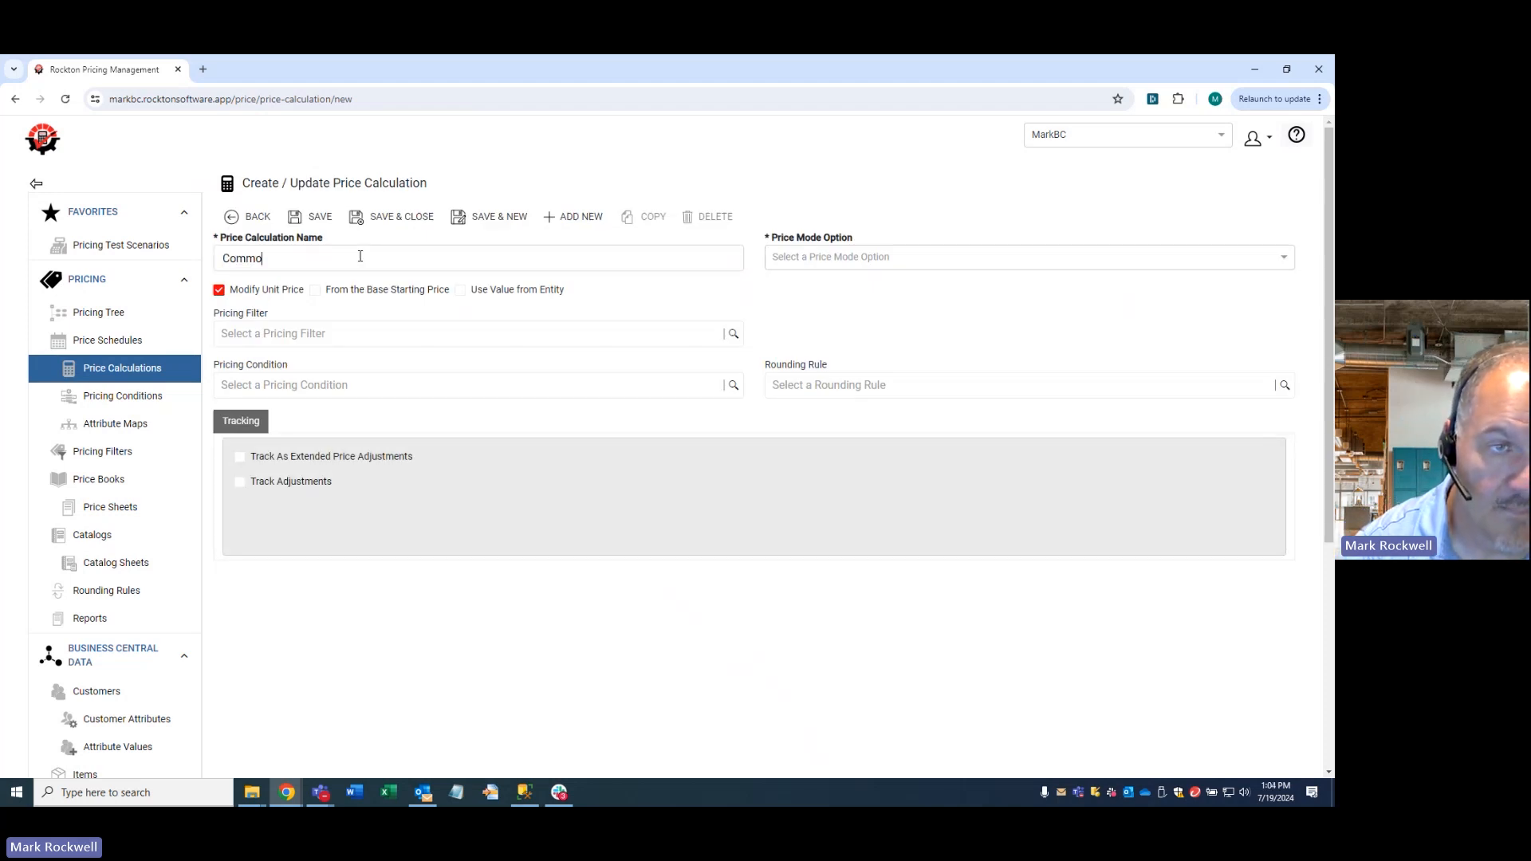
pyautogui.write('dity Price Markup')
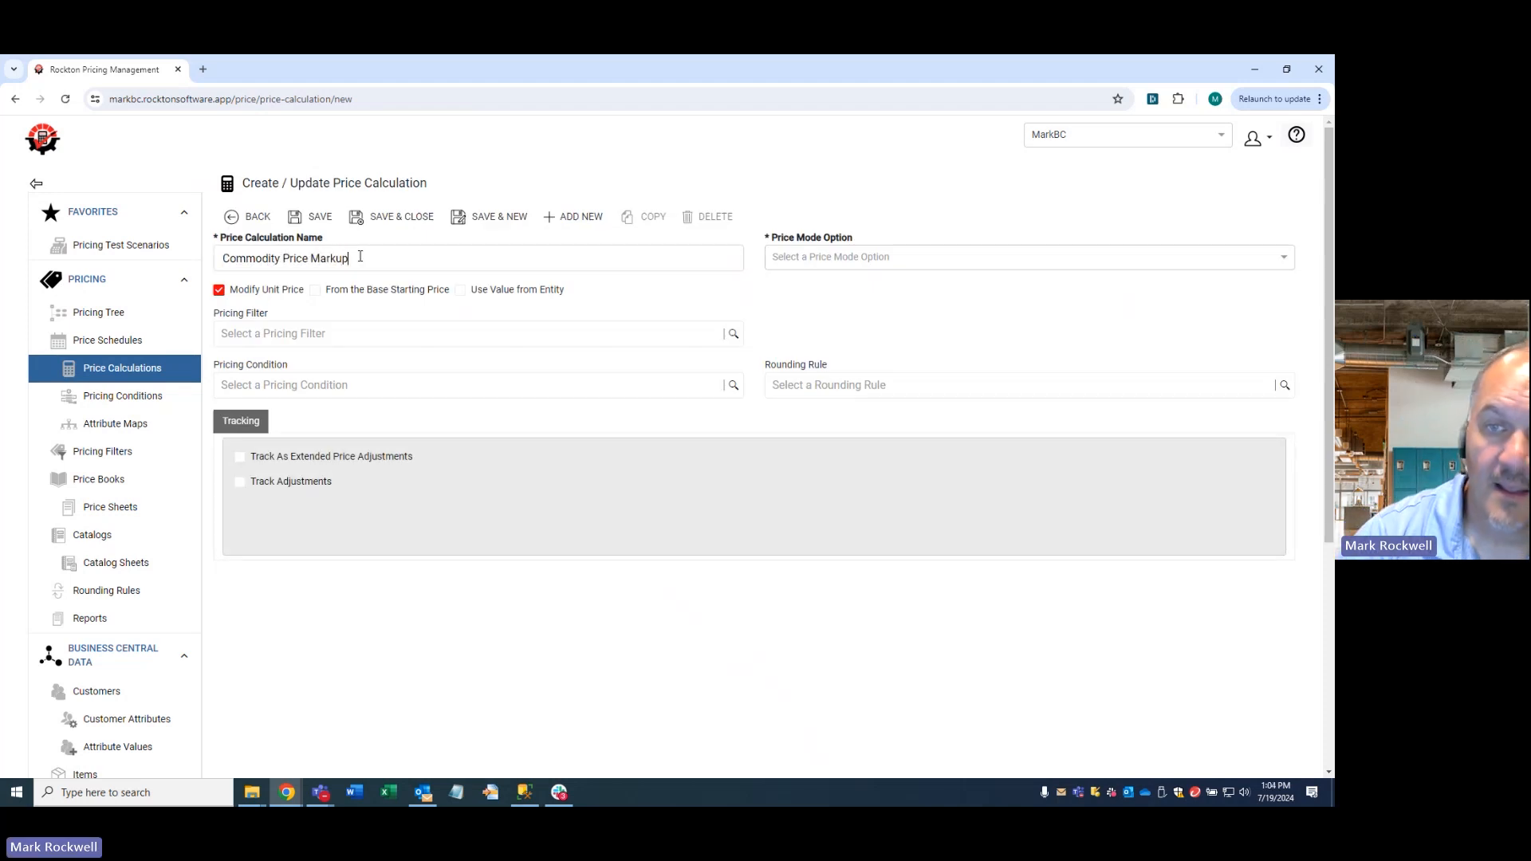
pyautogui.click(813, 263)
pyautogui.click(837, 285)
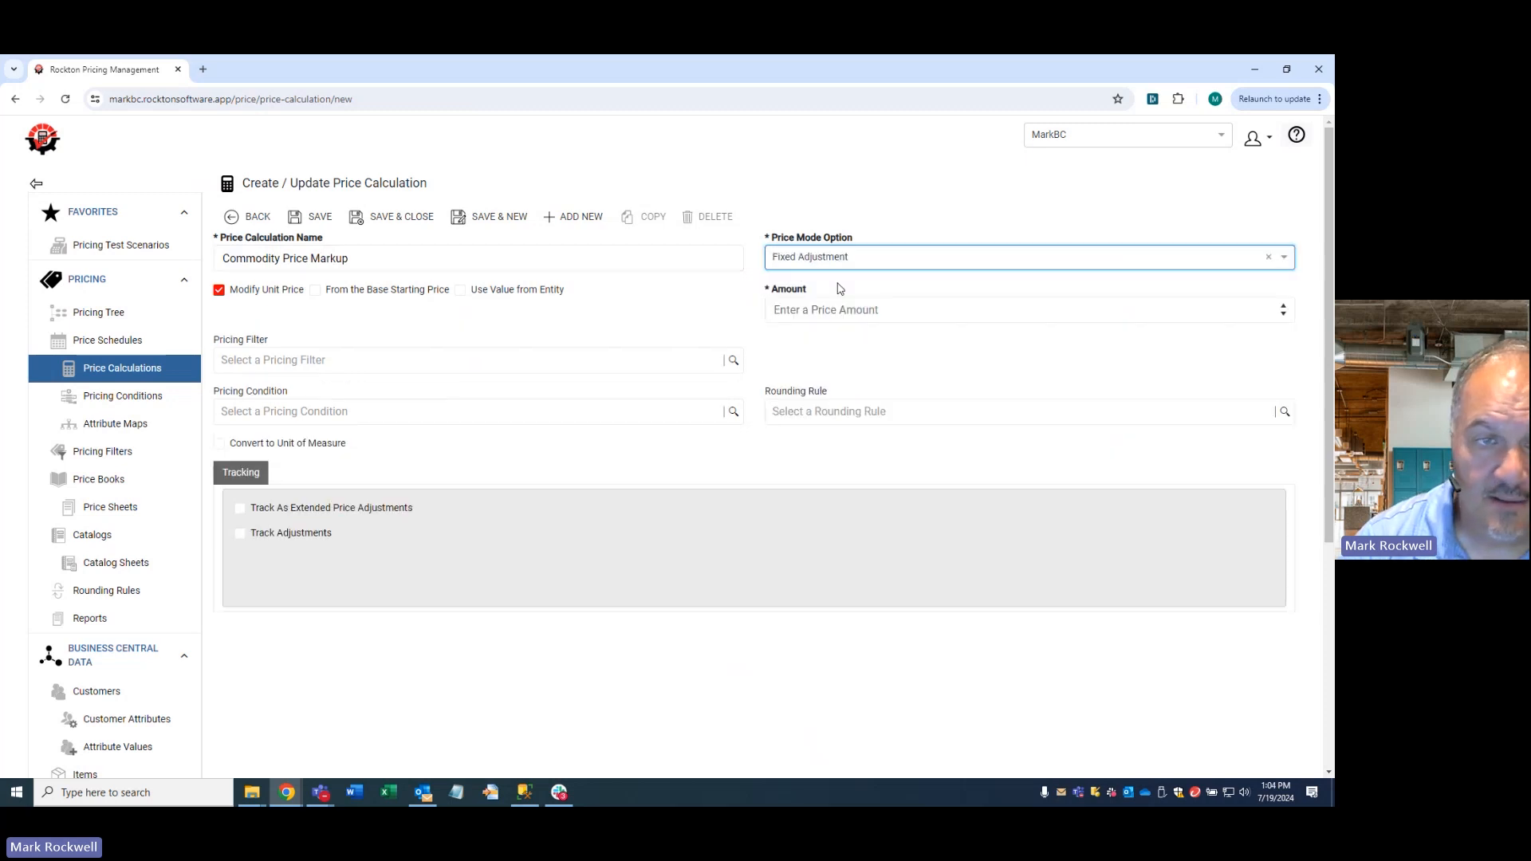
# - Make the calculation use its value from the Metals Current Pricing price book, save it and enable Track Adjustments
pyautogui.click(830, 311)
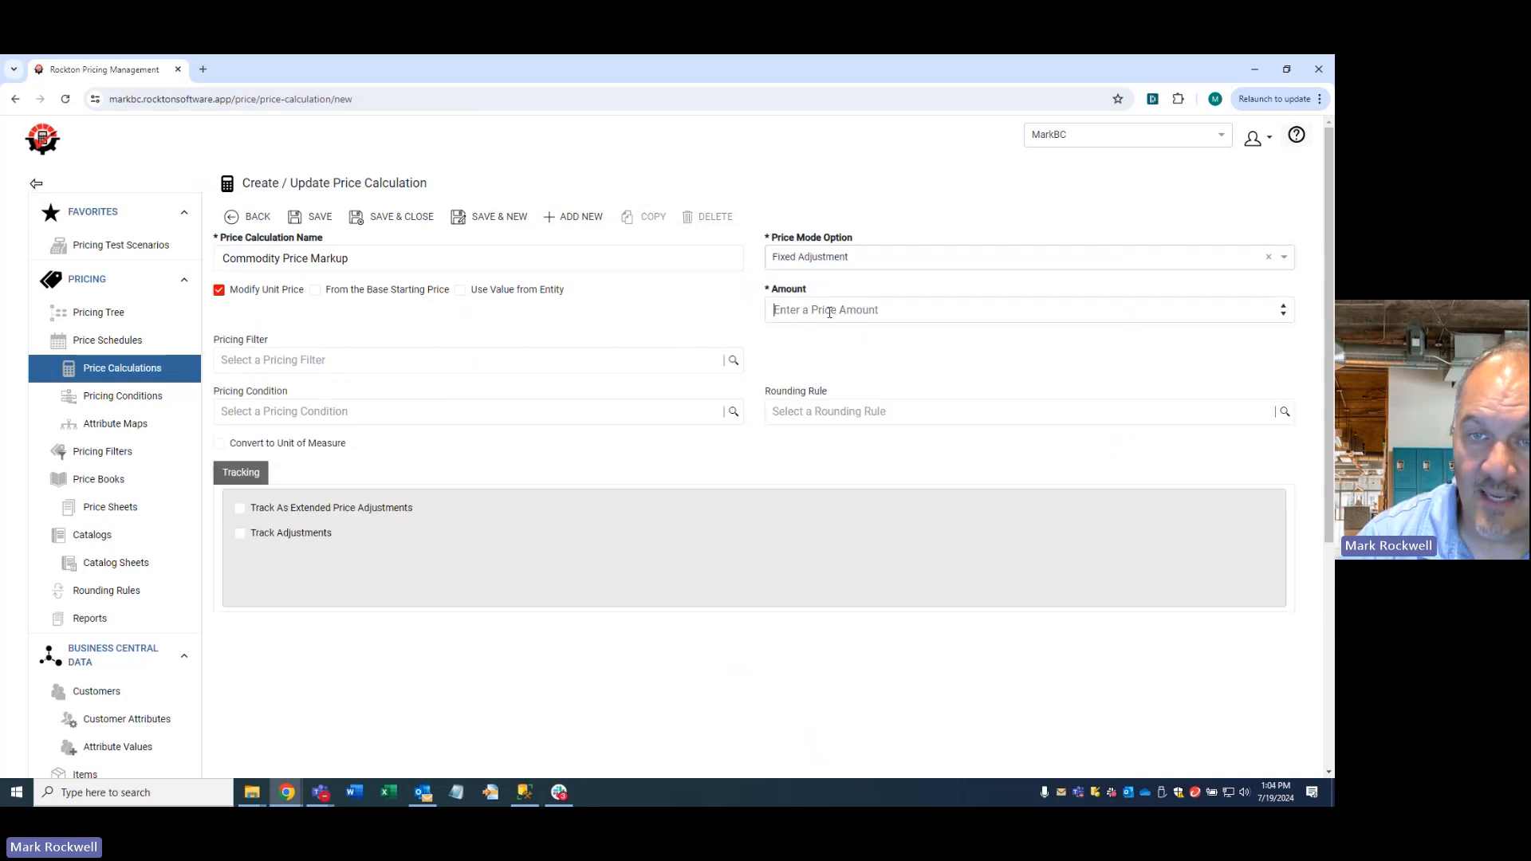
pyautogui.click(463, 291)
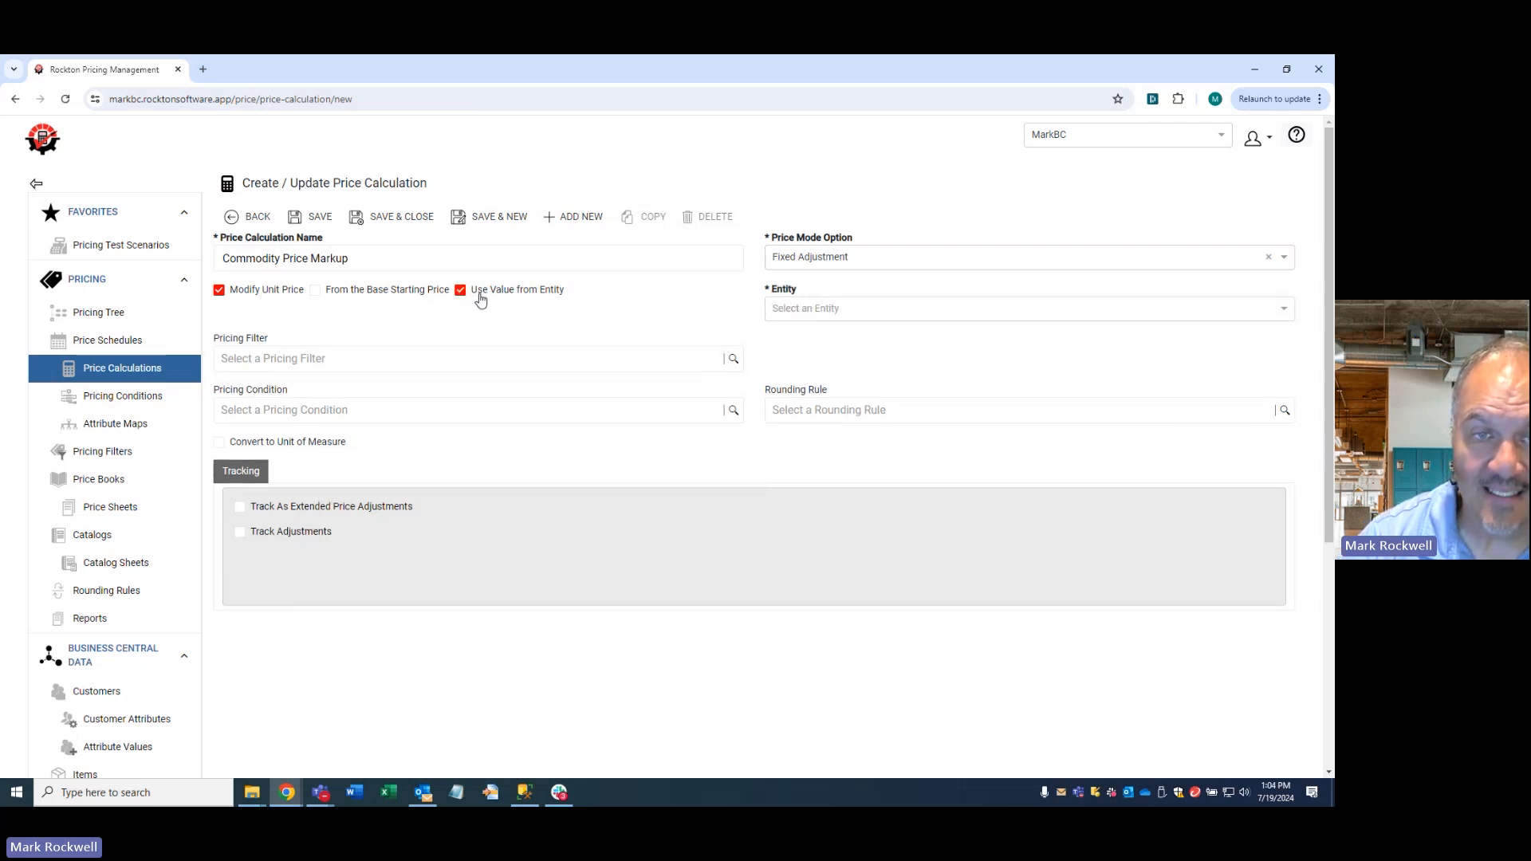
pyautogui.click(839, 312)
pyautogui.click(851, 408)
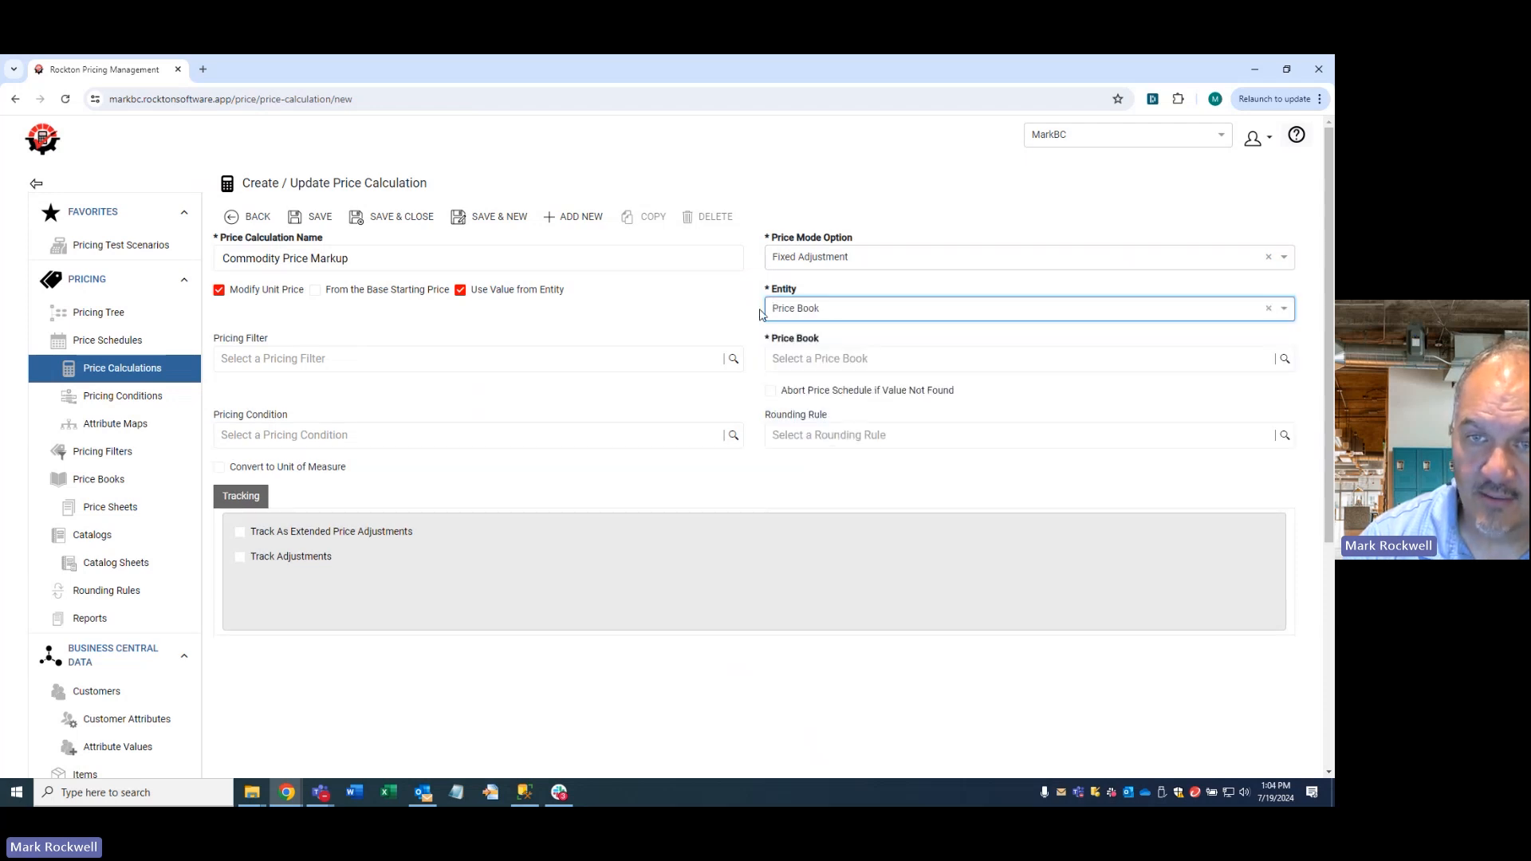
pyautogui.click(1284, 358)
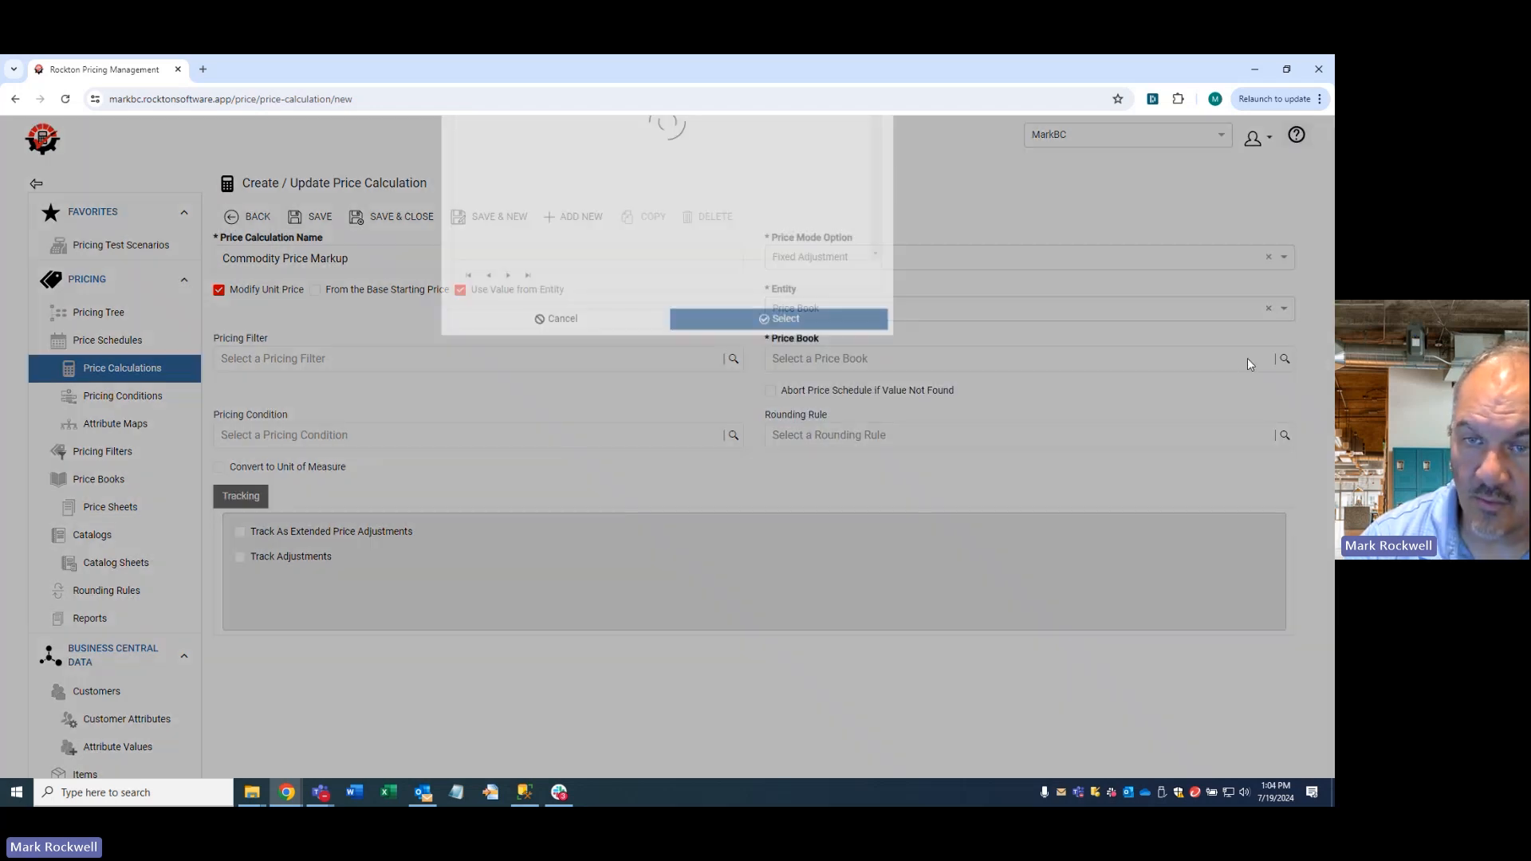
pyautogui.doubleClick(604, 355)
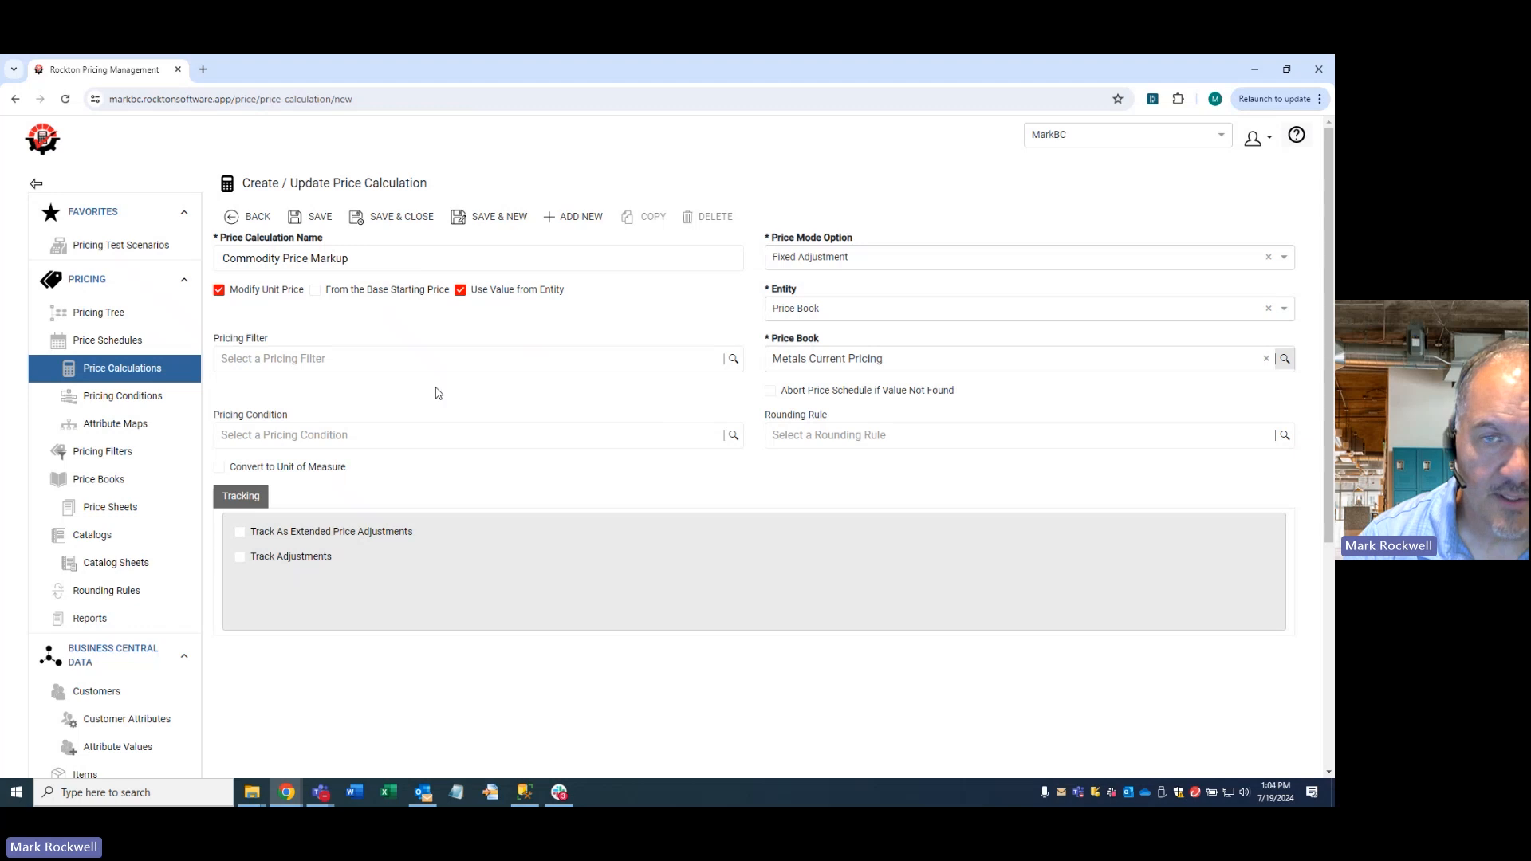
pyautogui.click(309, 217)
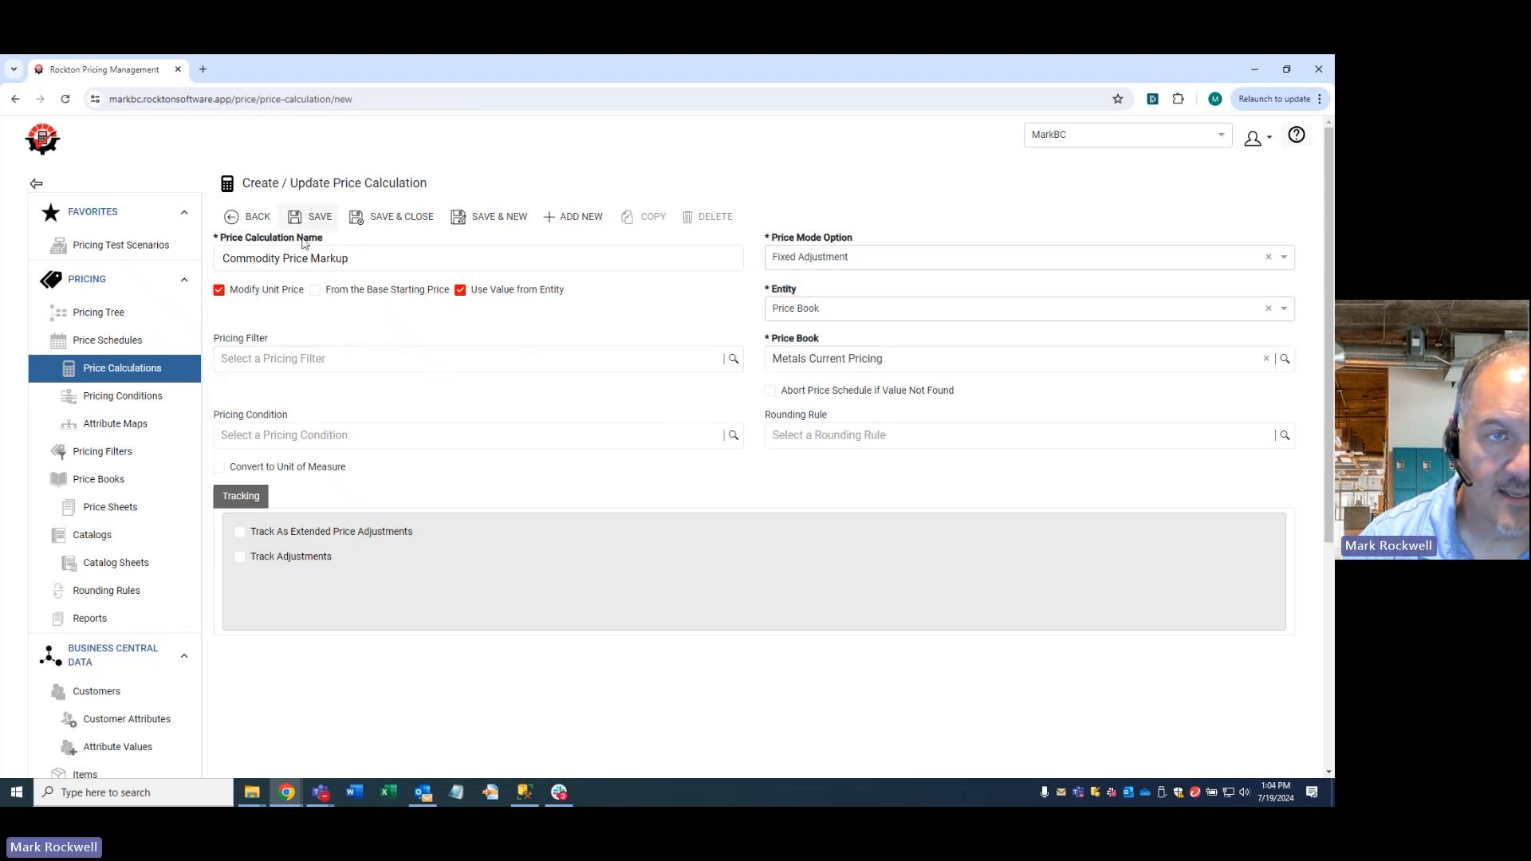
pyautogui.click(240, 557)
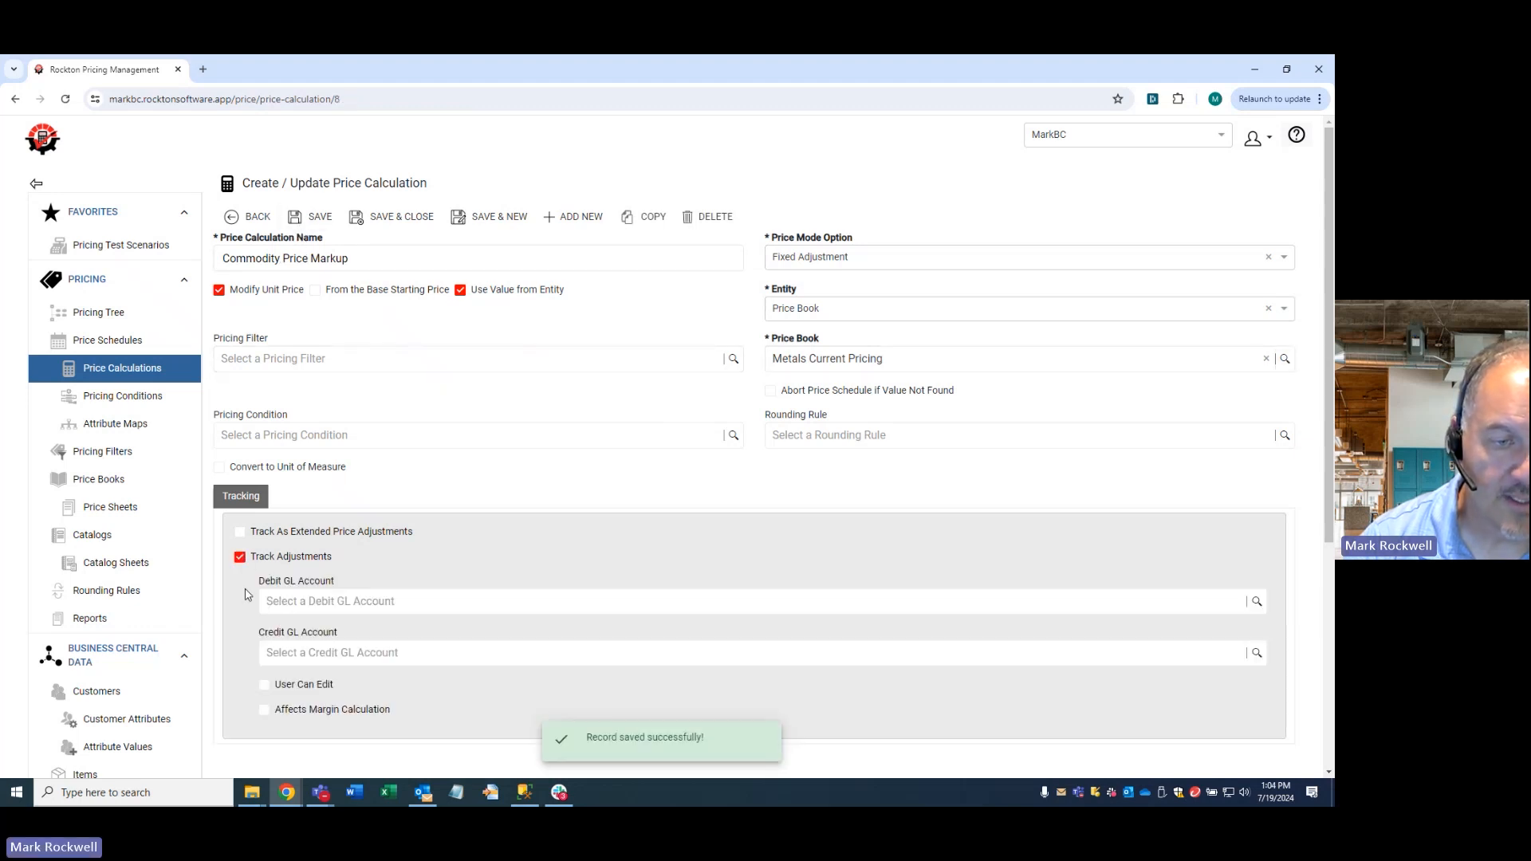
pyautogui.click(327, 602)
pyautogui.write('marku')
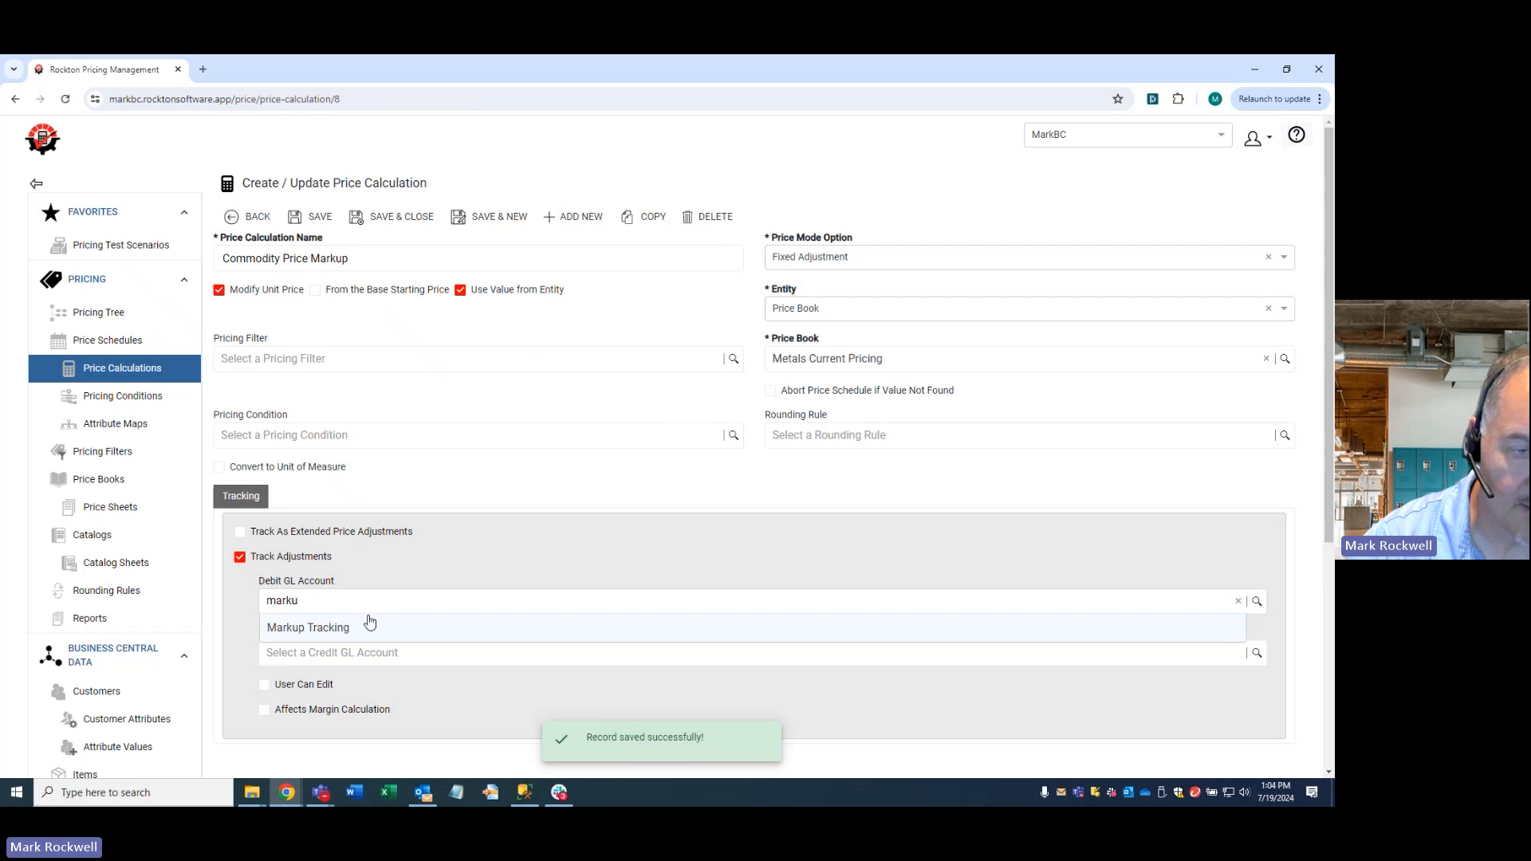
pyautogui.click(372, 630)
pyautogui.click(359, 653)
pyautogui.write('m')
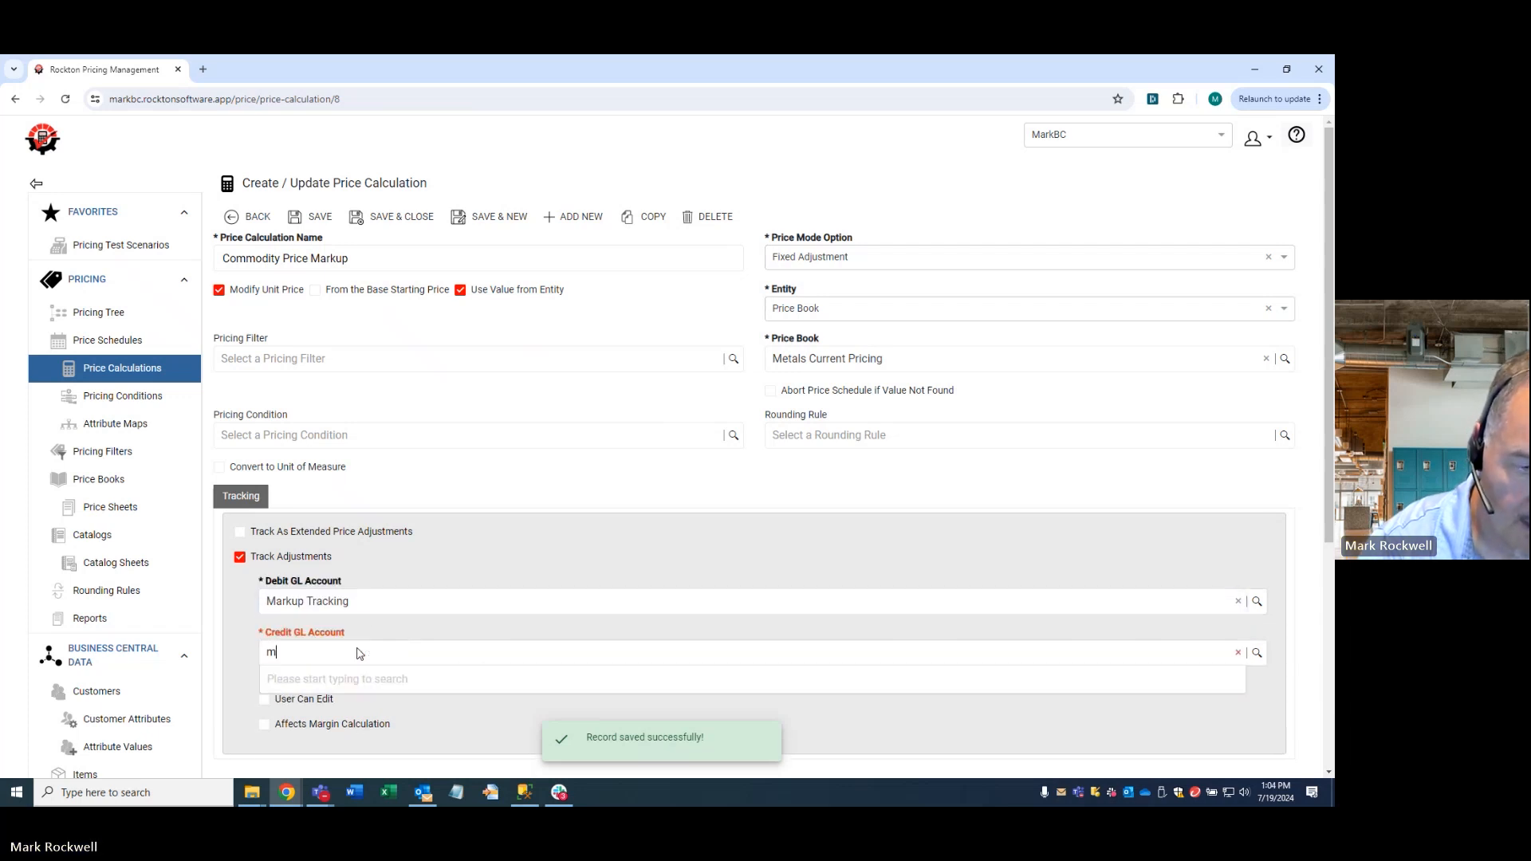
pyautogui.press('BackSpace')
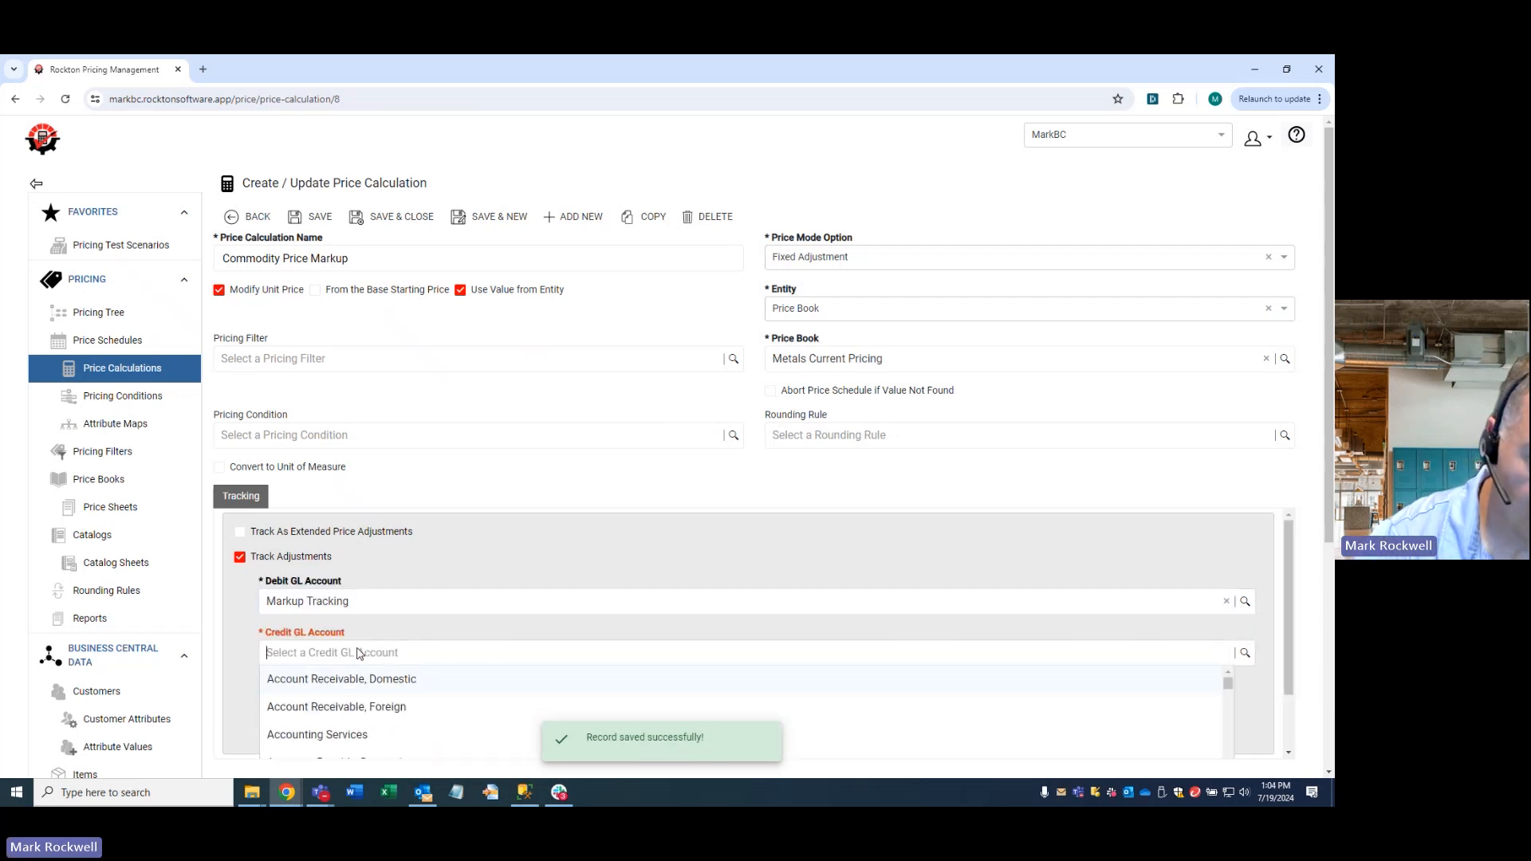
pyautogui.click(374, 602)
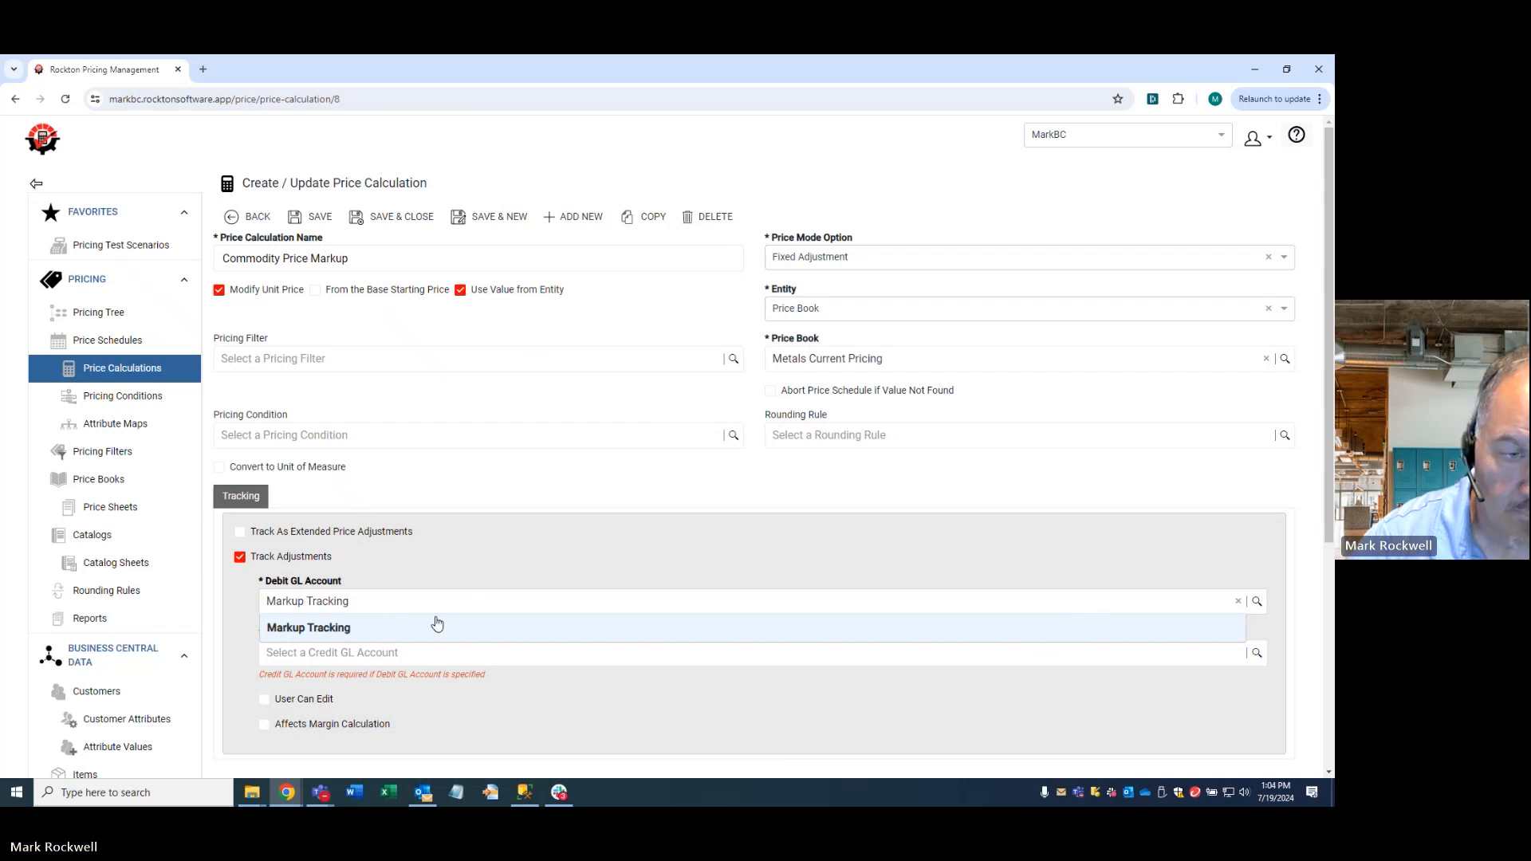
pyautogui.click(388, 630)
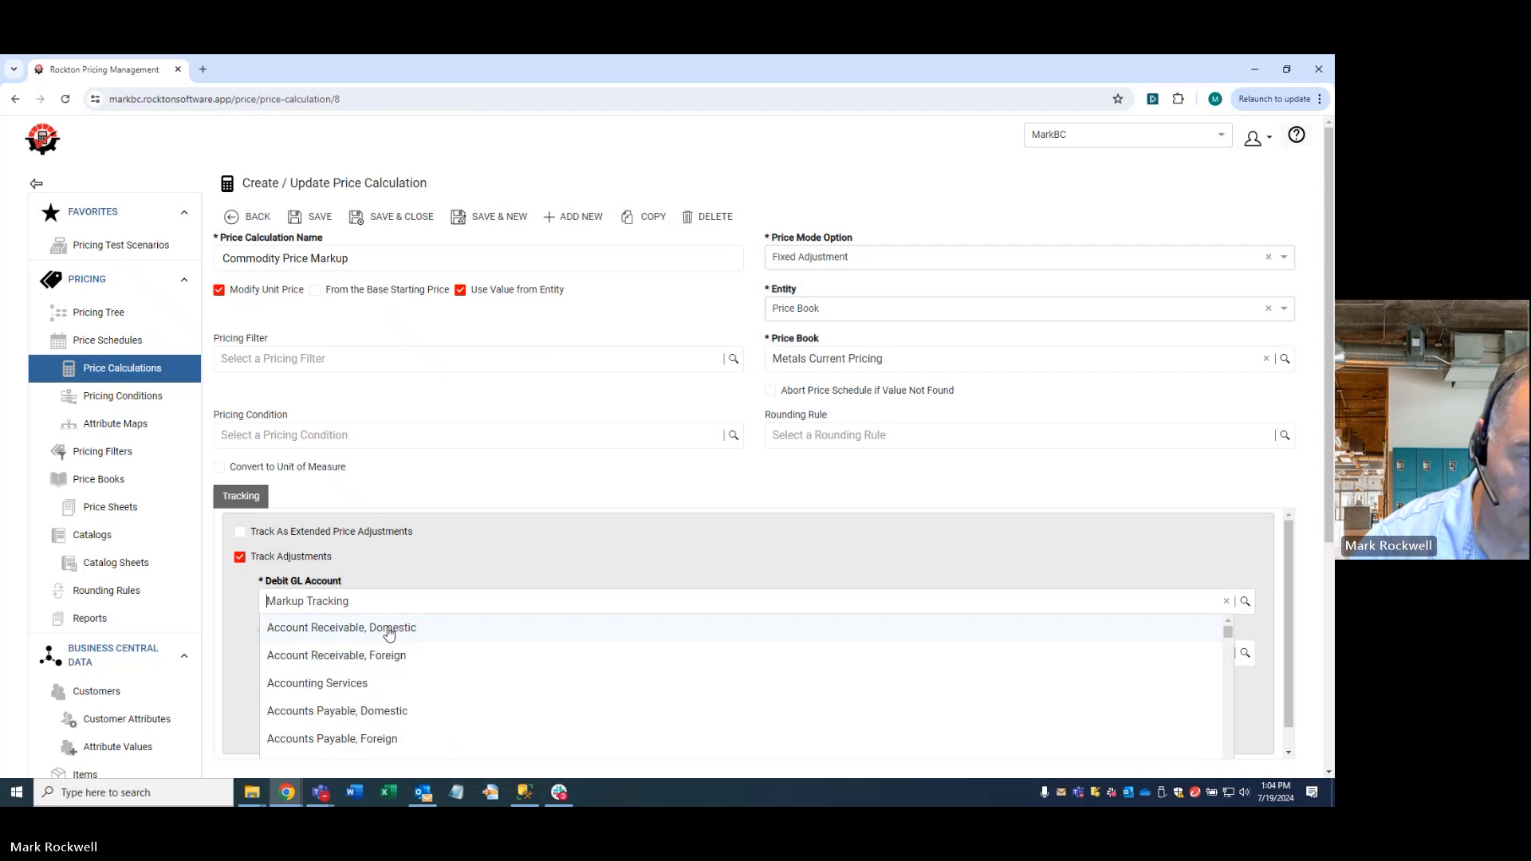
pyautogui.click(1003, 563)
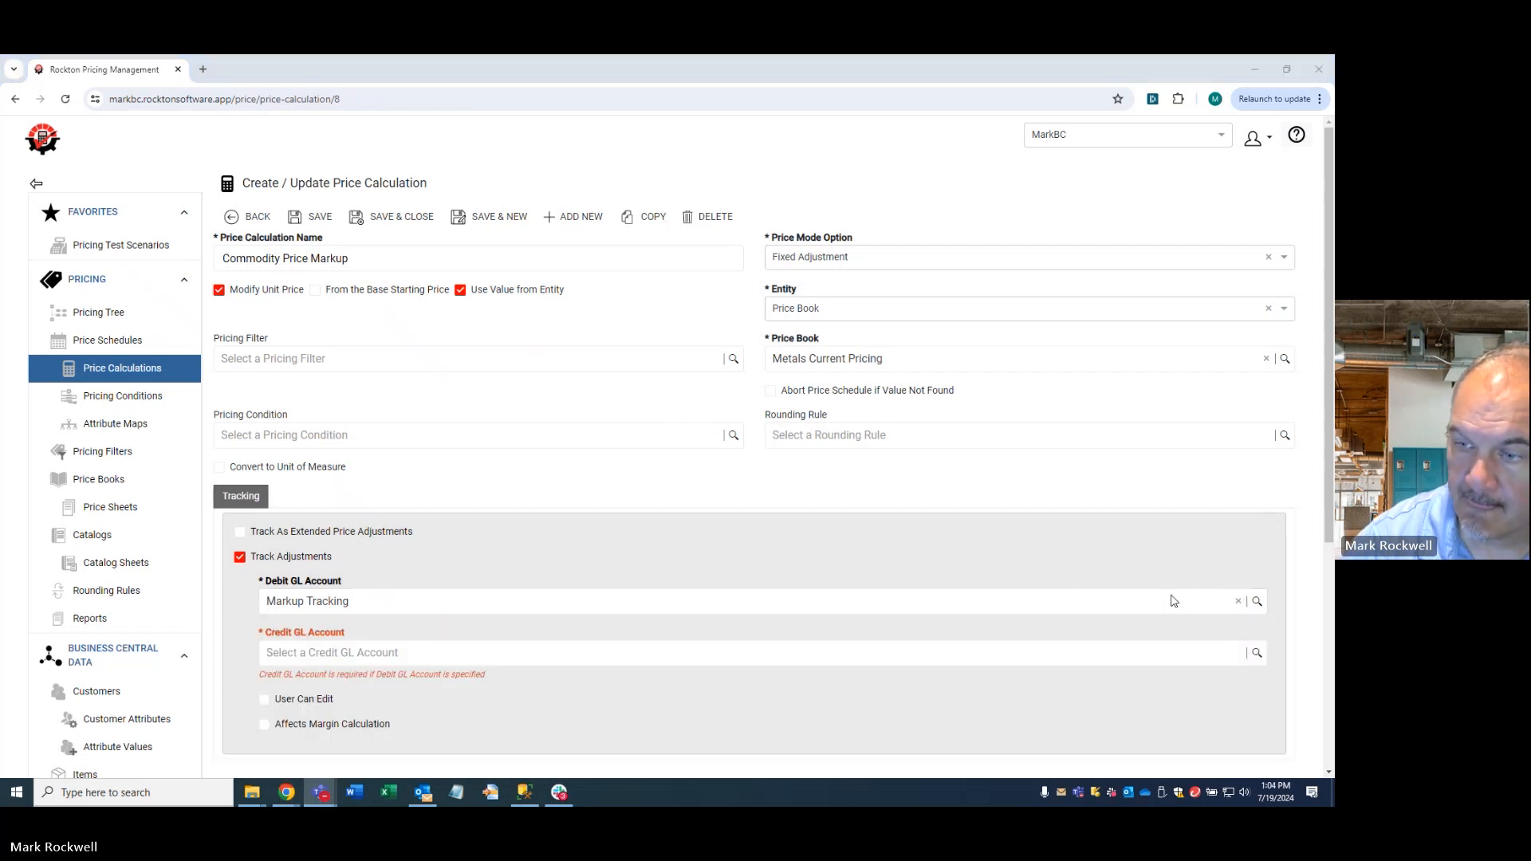
pyautogui.click(1238, 599)
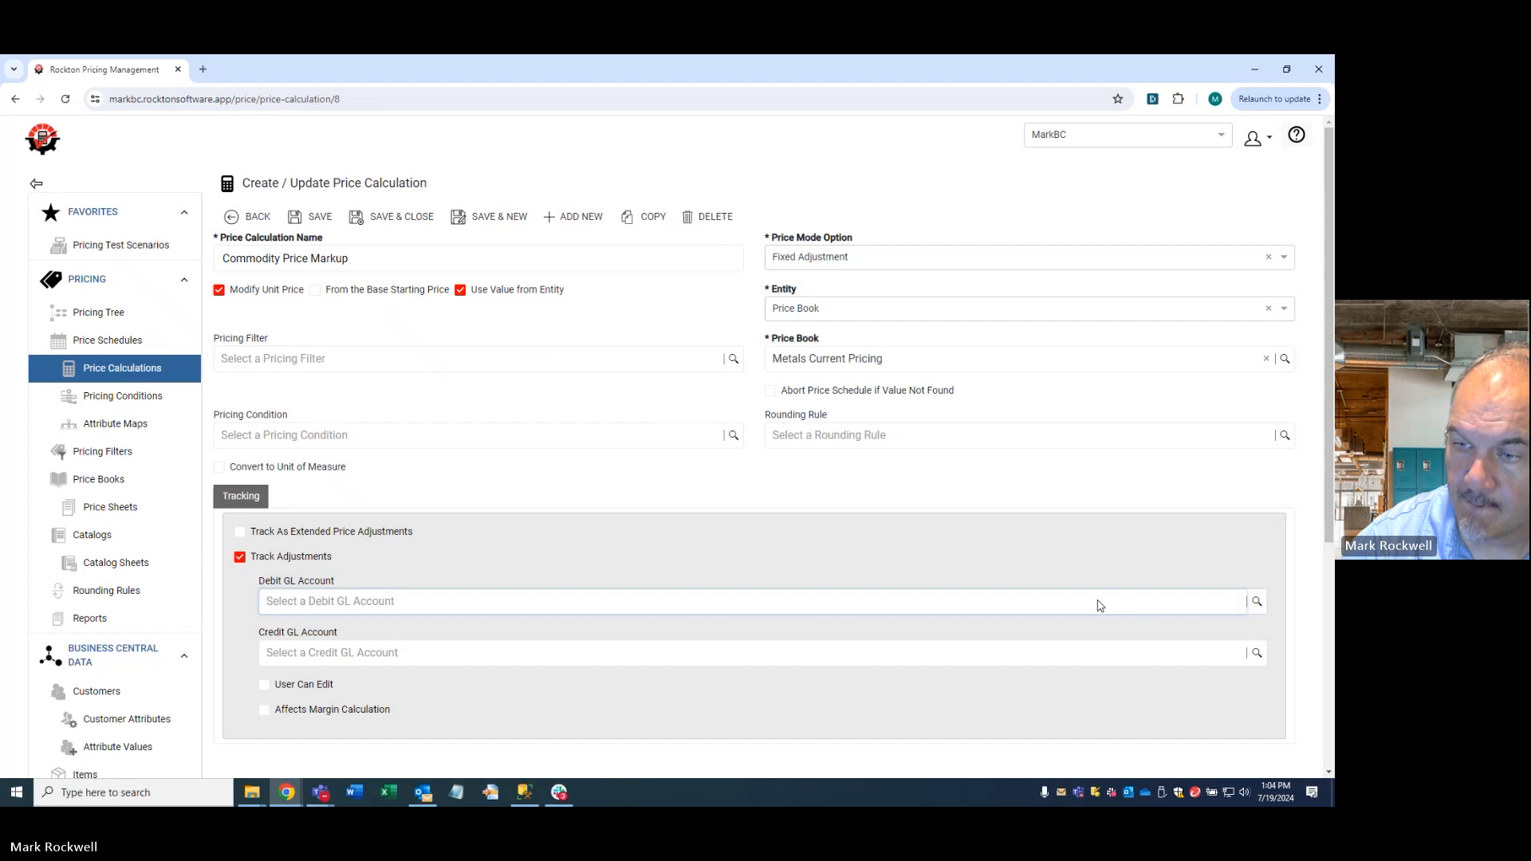
# - Save the Commodity Price Markup calculation with Track Adjustments enabled and both GL accounts left empty
pyautogui.click(383, 579)
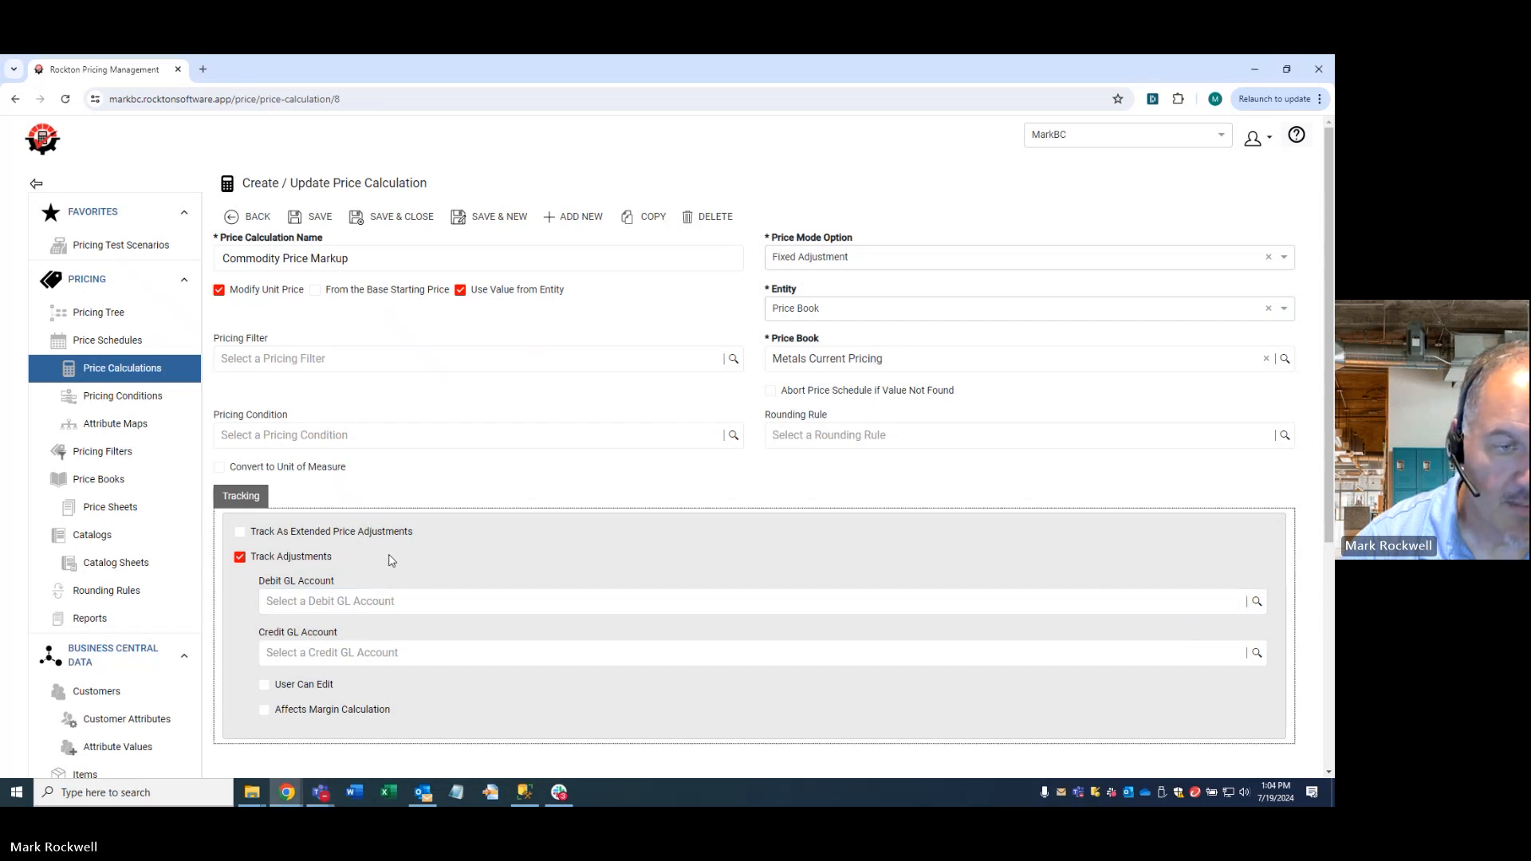
pyautogui.click(317, 228)
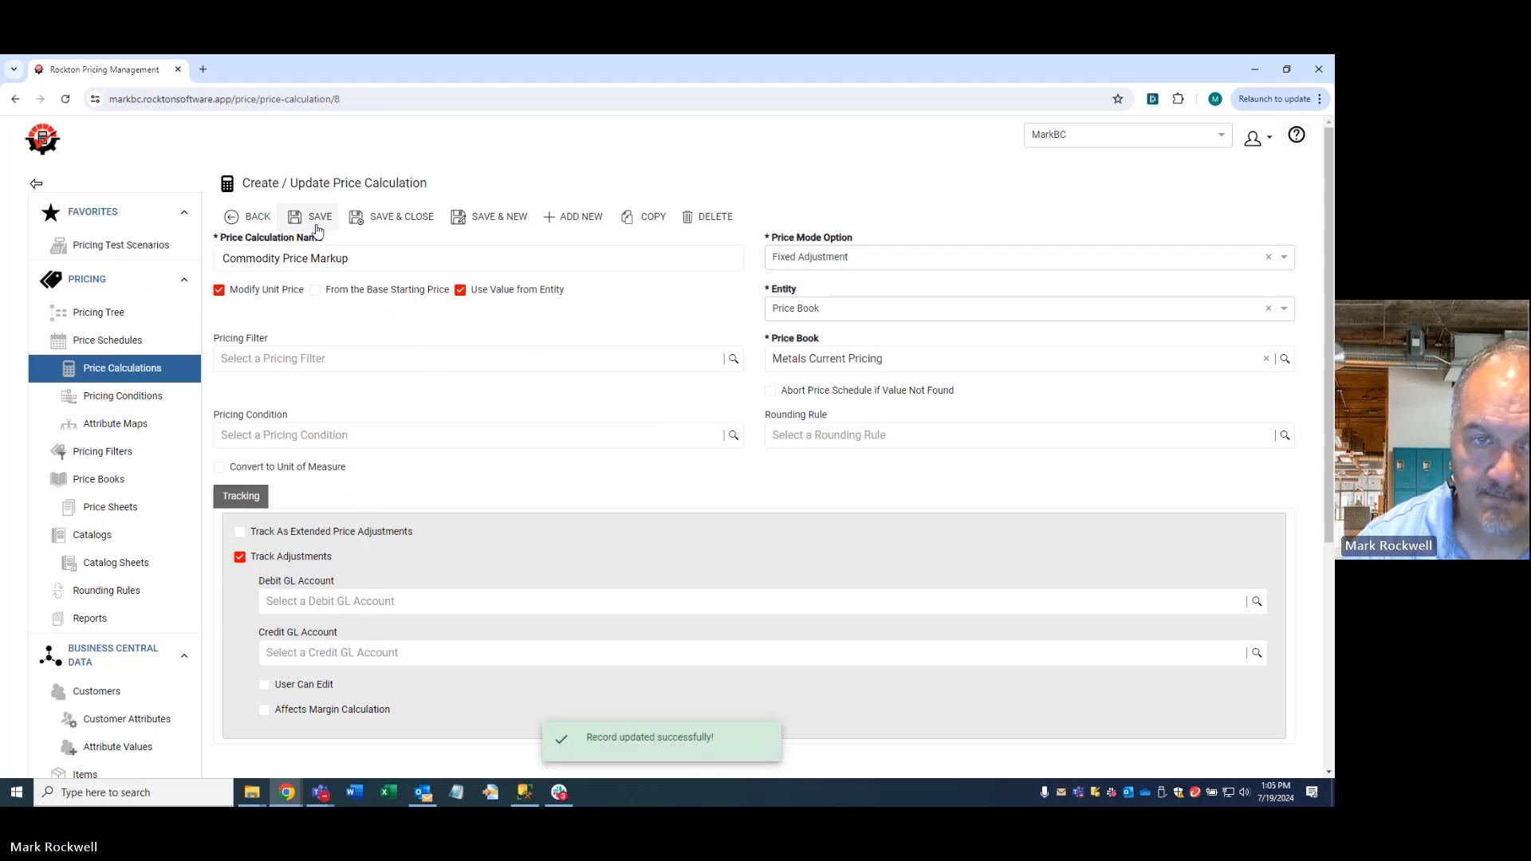
# - Add the Commodity Price Markup calculation to the Cost Plus Pricing with RPM price schedule and save the schedule
pyautogui.click(120, 340)
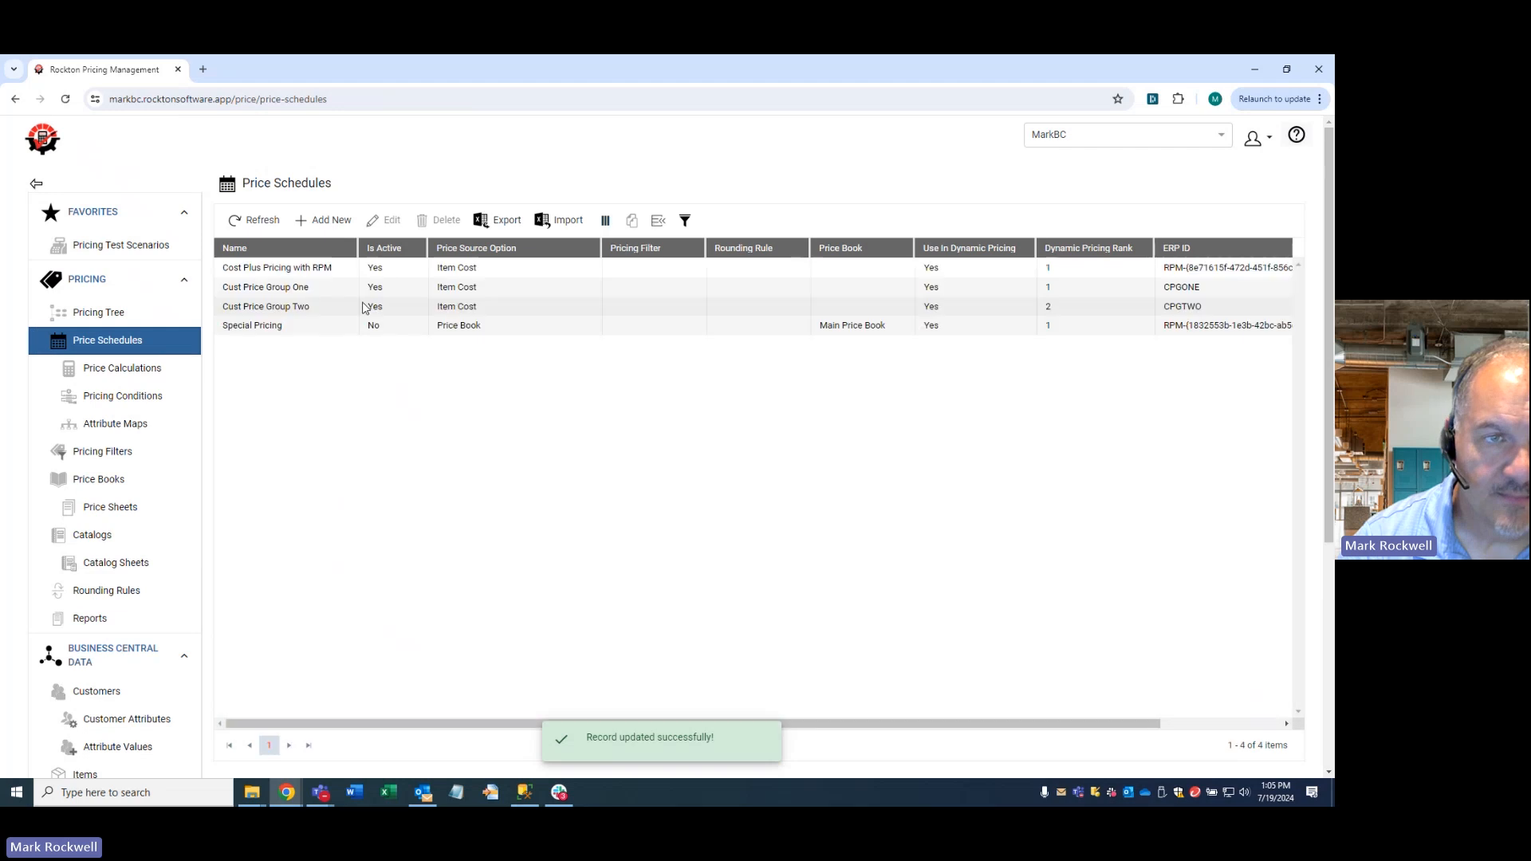
pyautogui.doubleClick(344, 268)
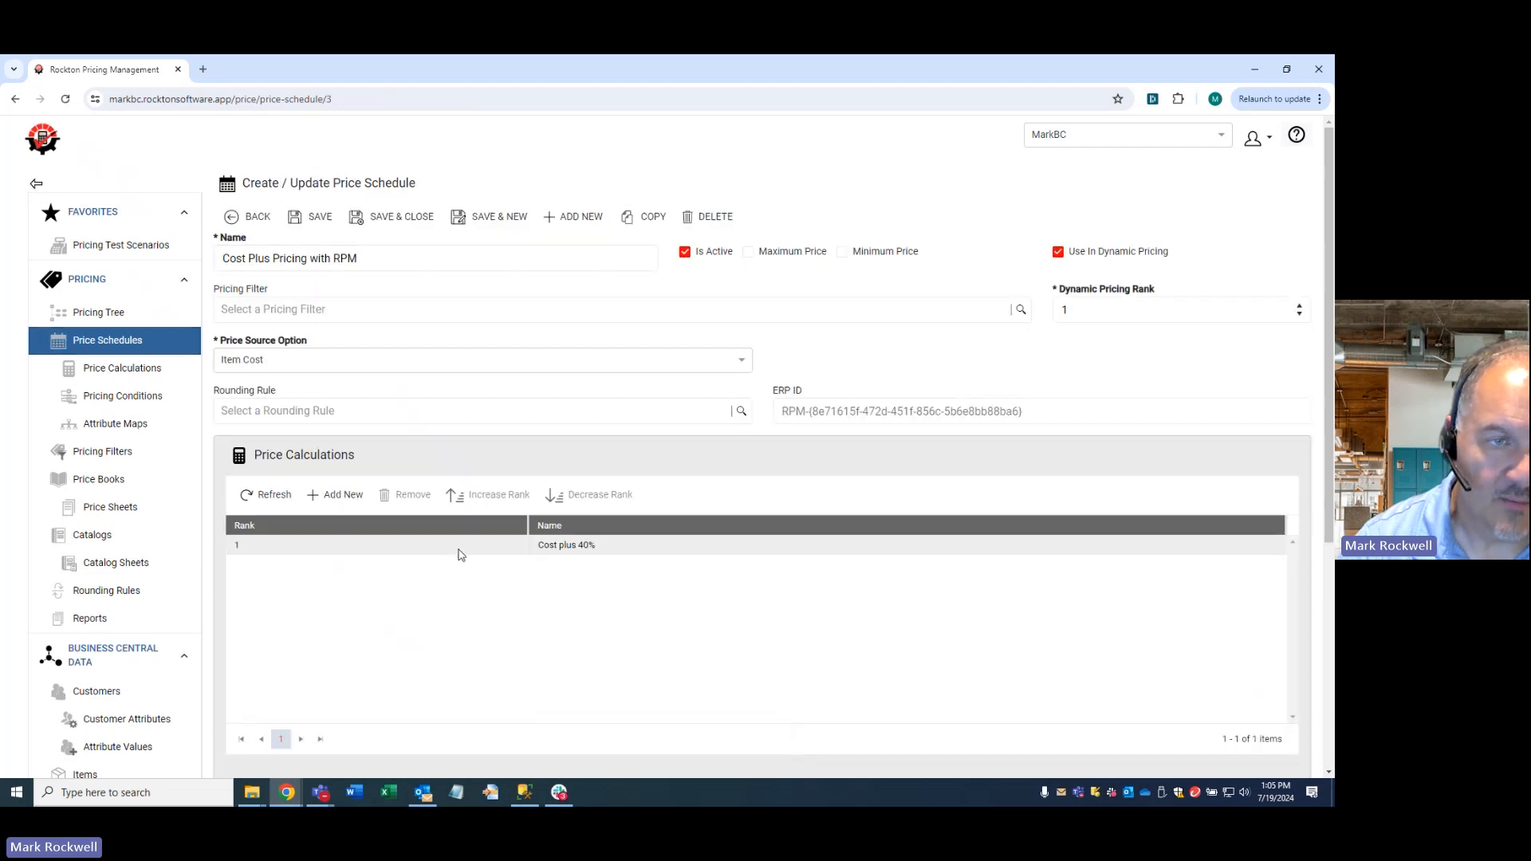
pyautogui.click(335, 494)
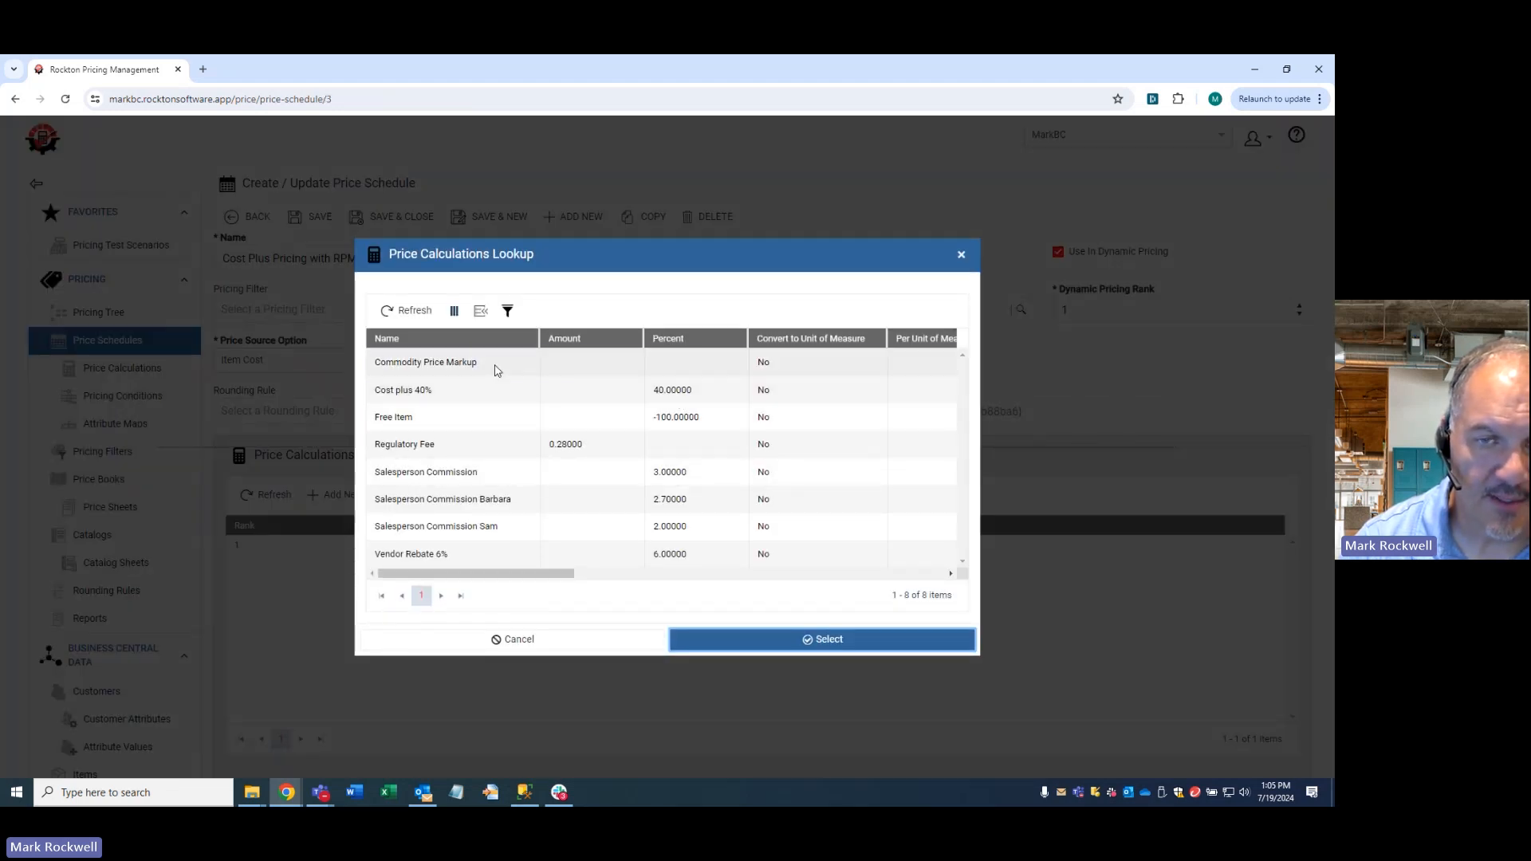
pyautogui.doubleClick(495, 365)
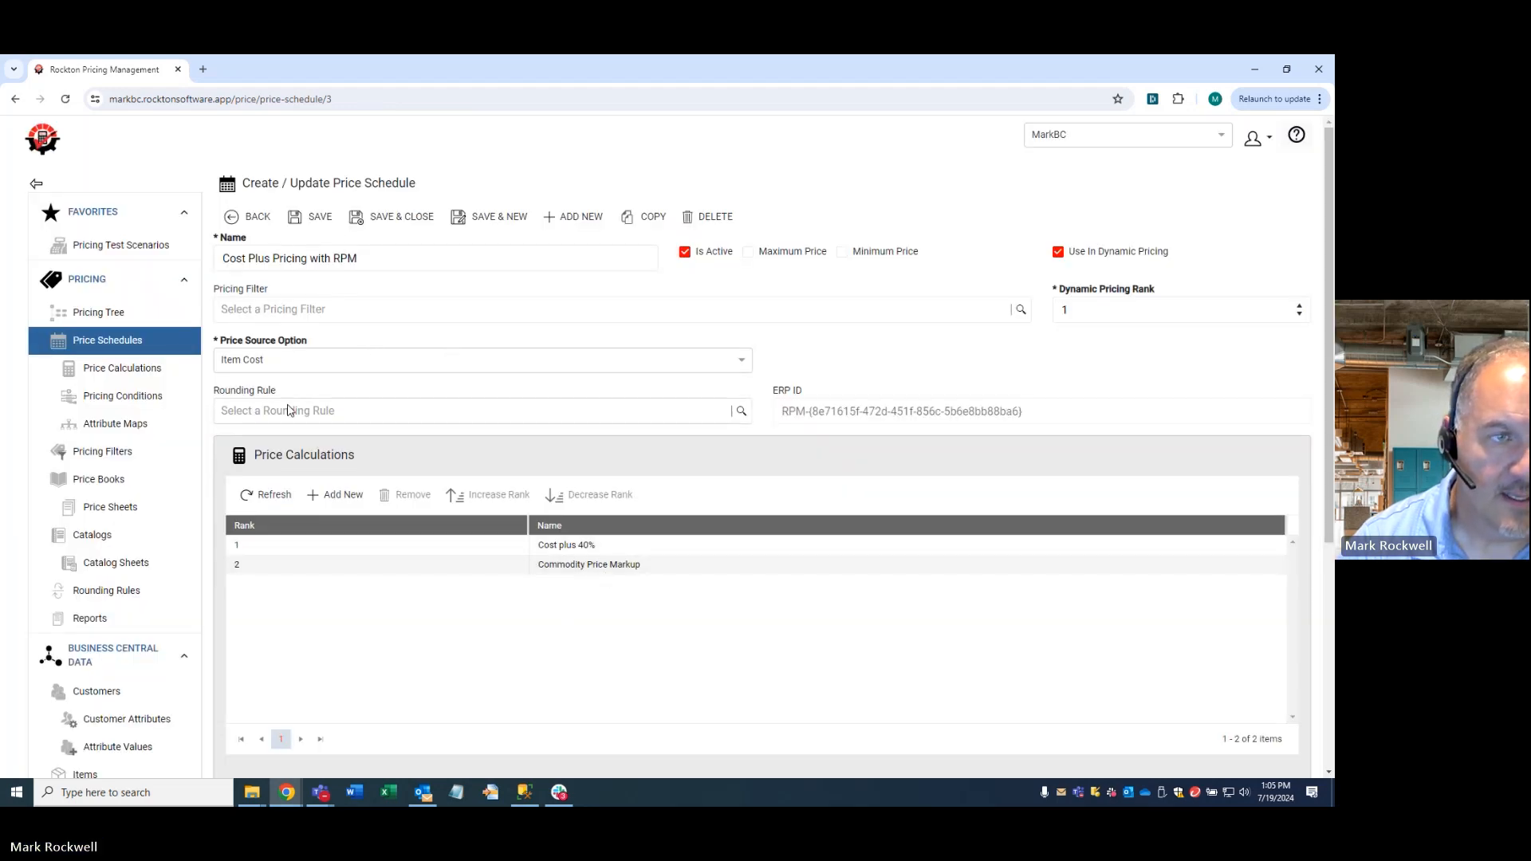
# - Open the Cost Plus Pricing Example test scenario and execute it with its results in view
pyautogui.click(135, 246)
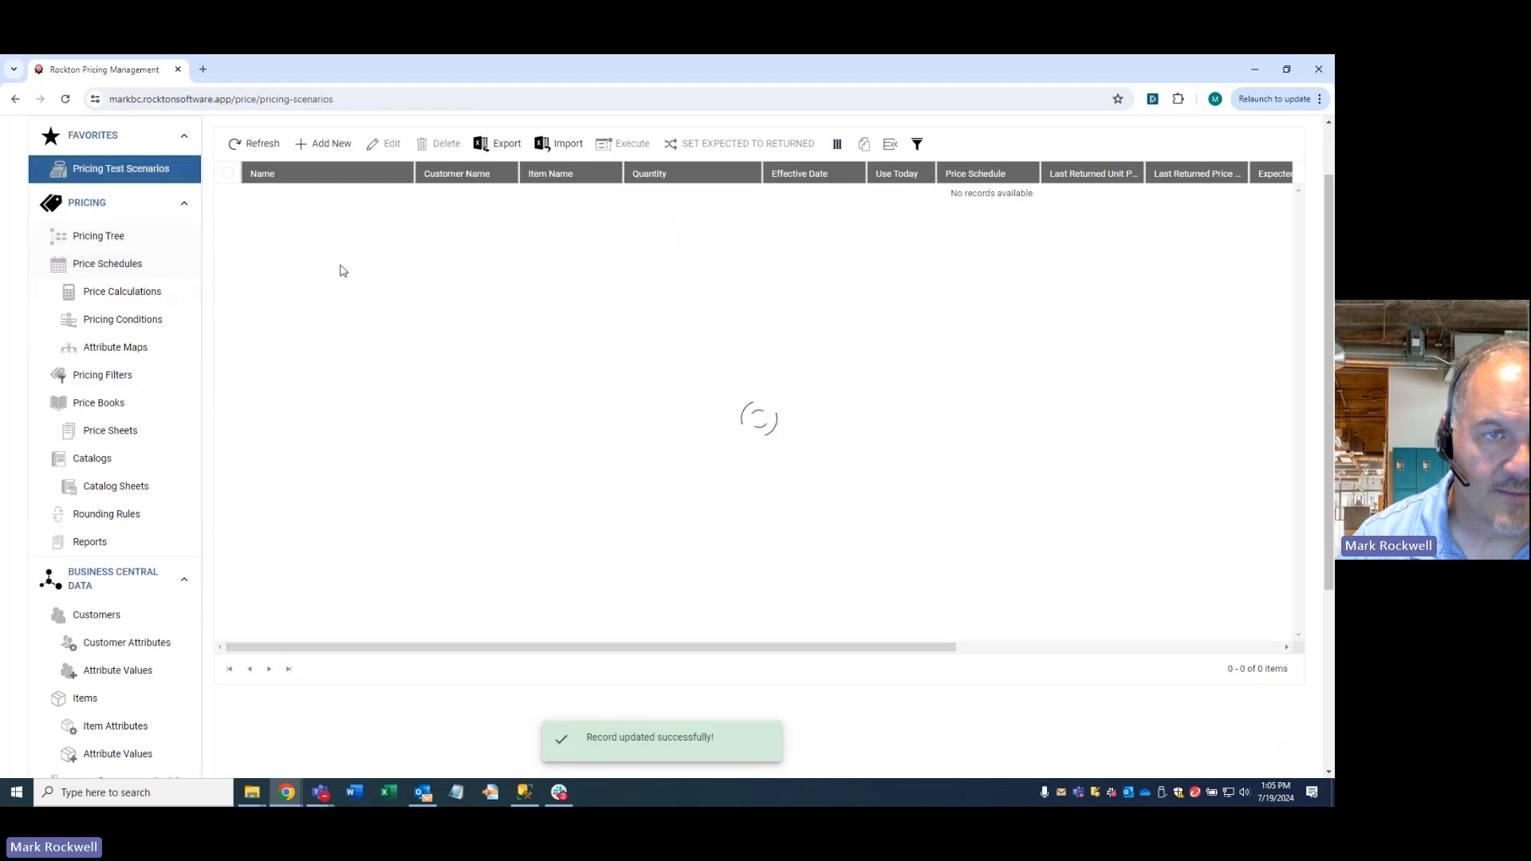
pyautogui.click(341, 275)
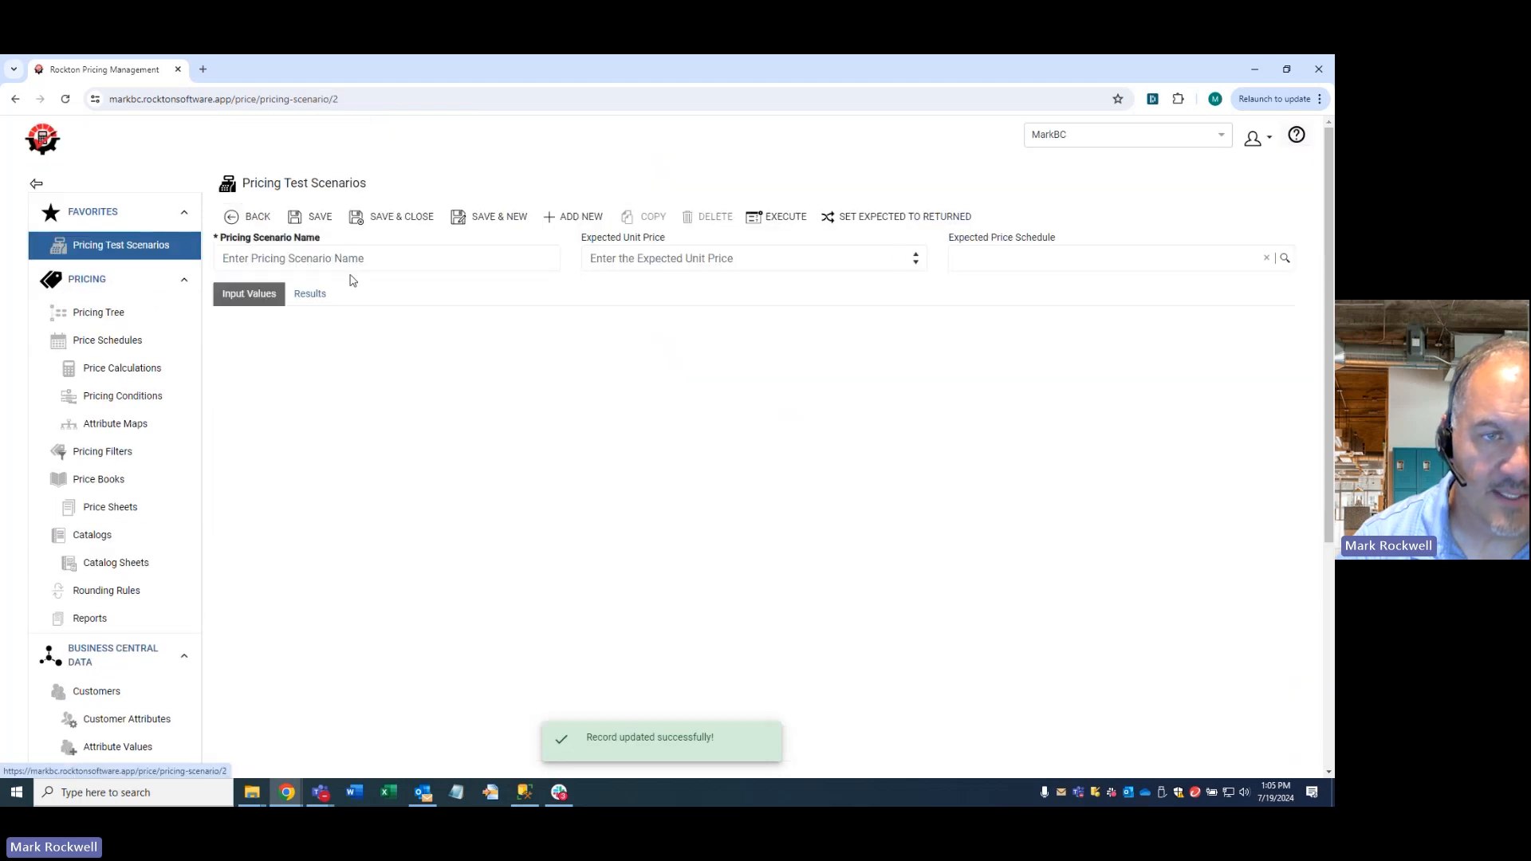
pyautogui.click(317, 296)
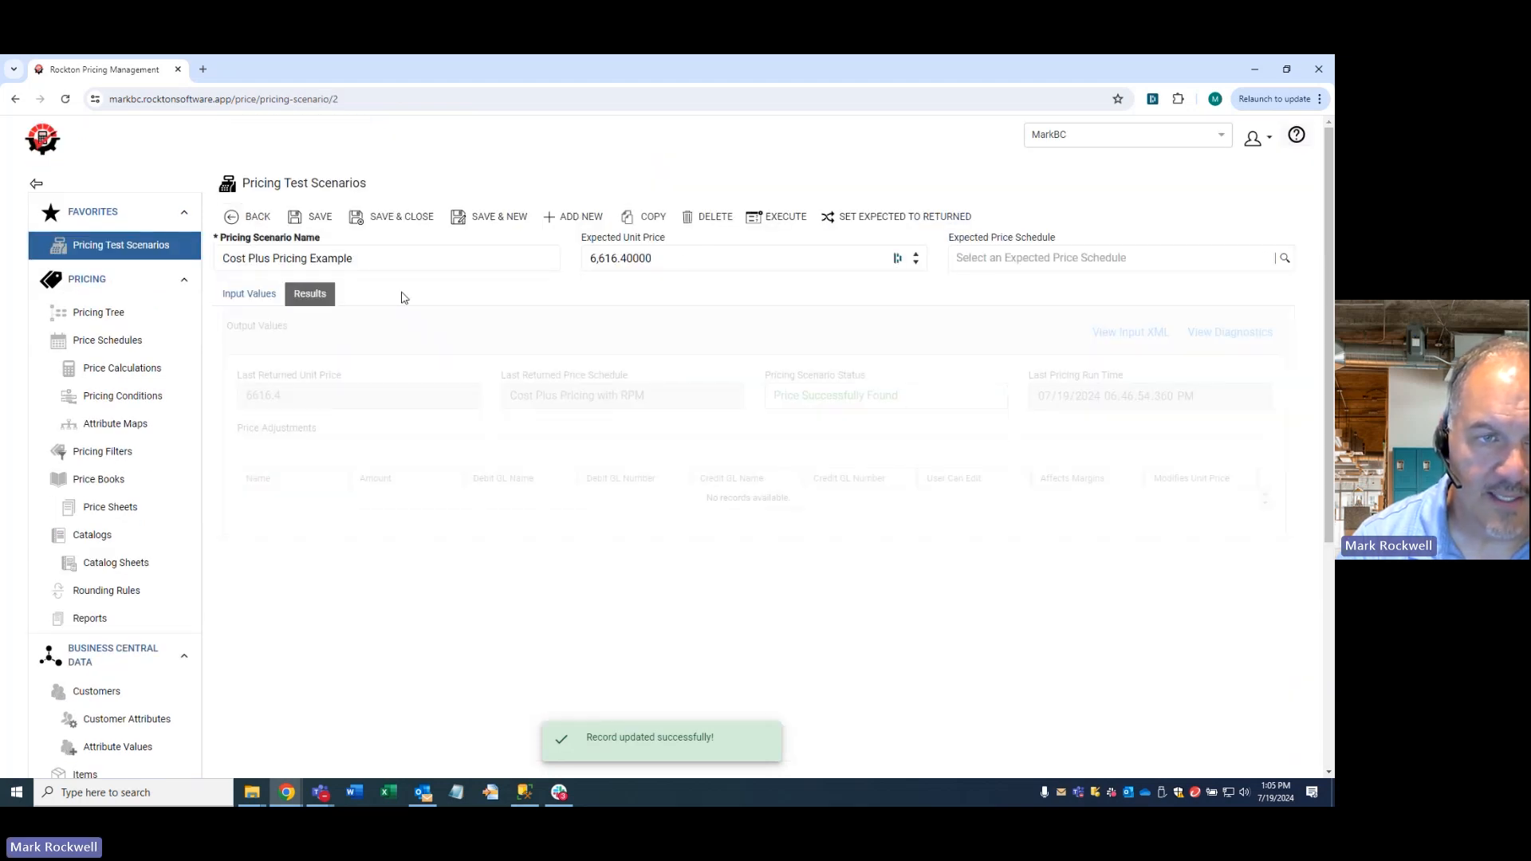
pyautogui.click(790, 225)
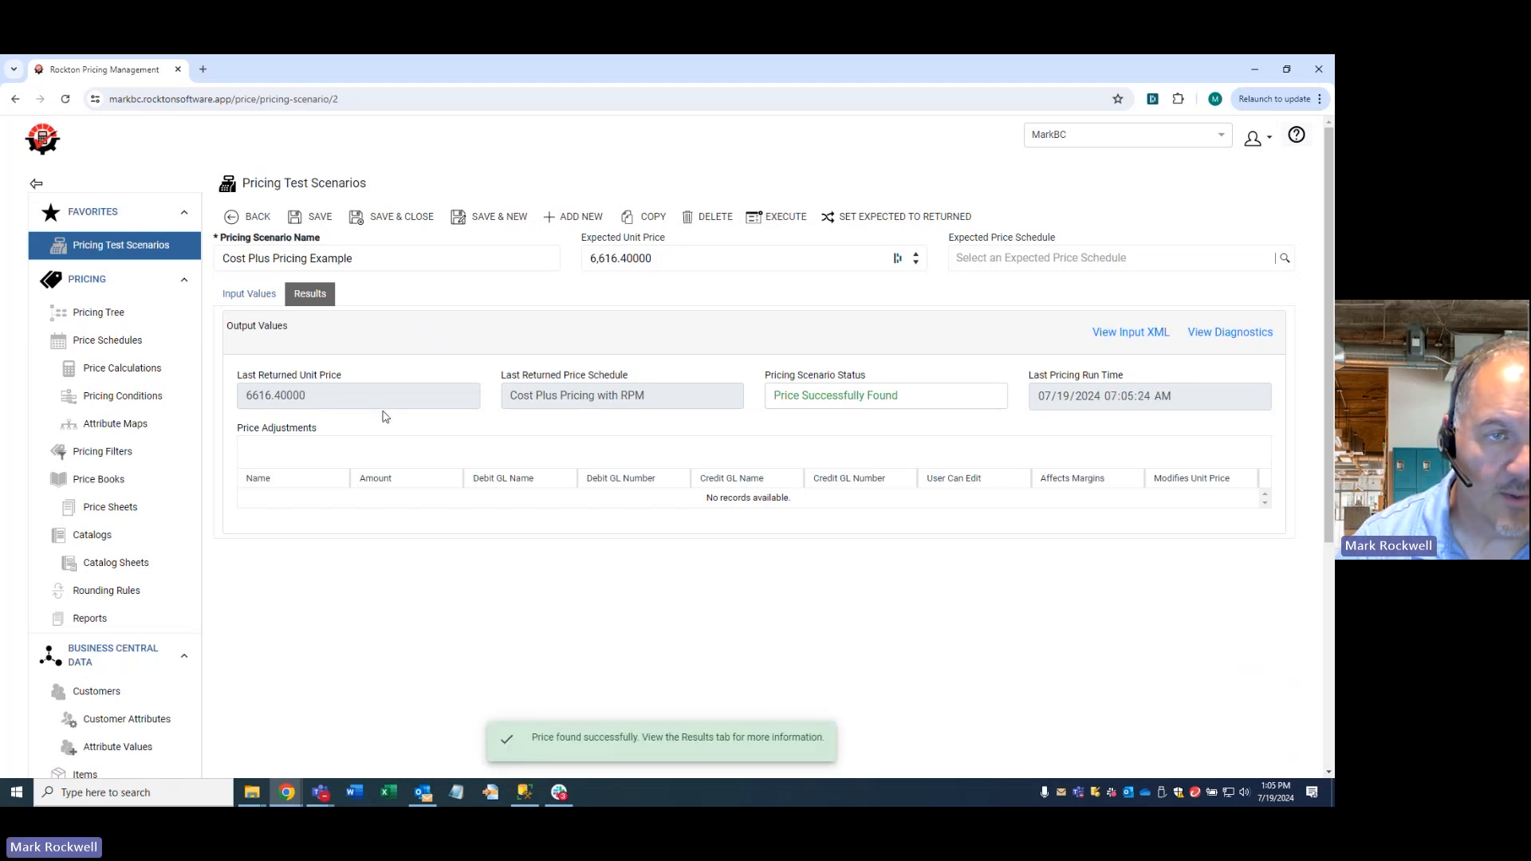
# - Set the effective date in the scenario's input values to 7/6/2025 and save the scenario
pyautogui.click(261, 301)
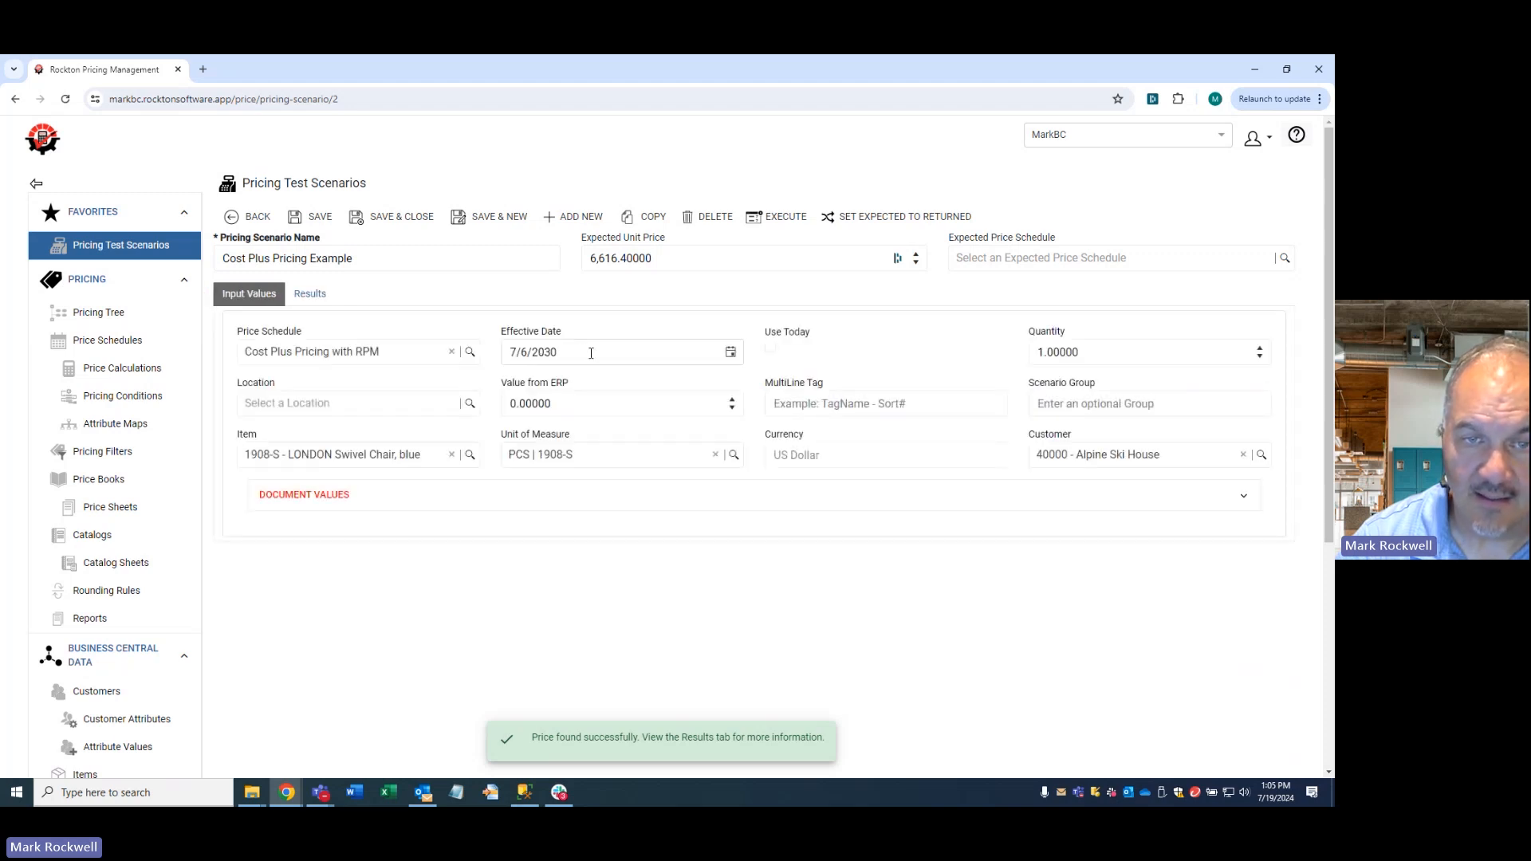
pyautogui.doubleClick(536, 352)
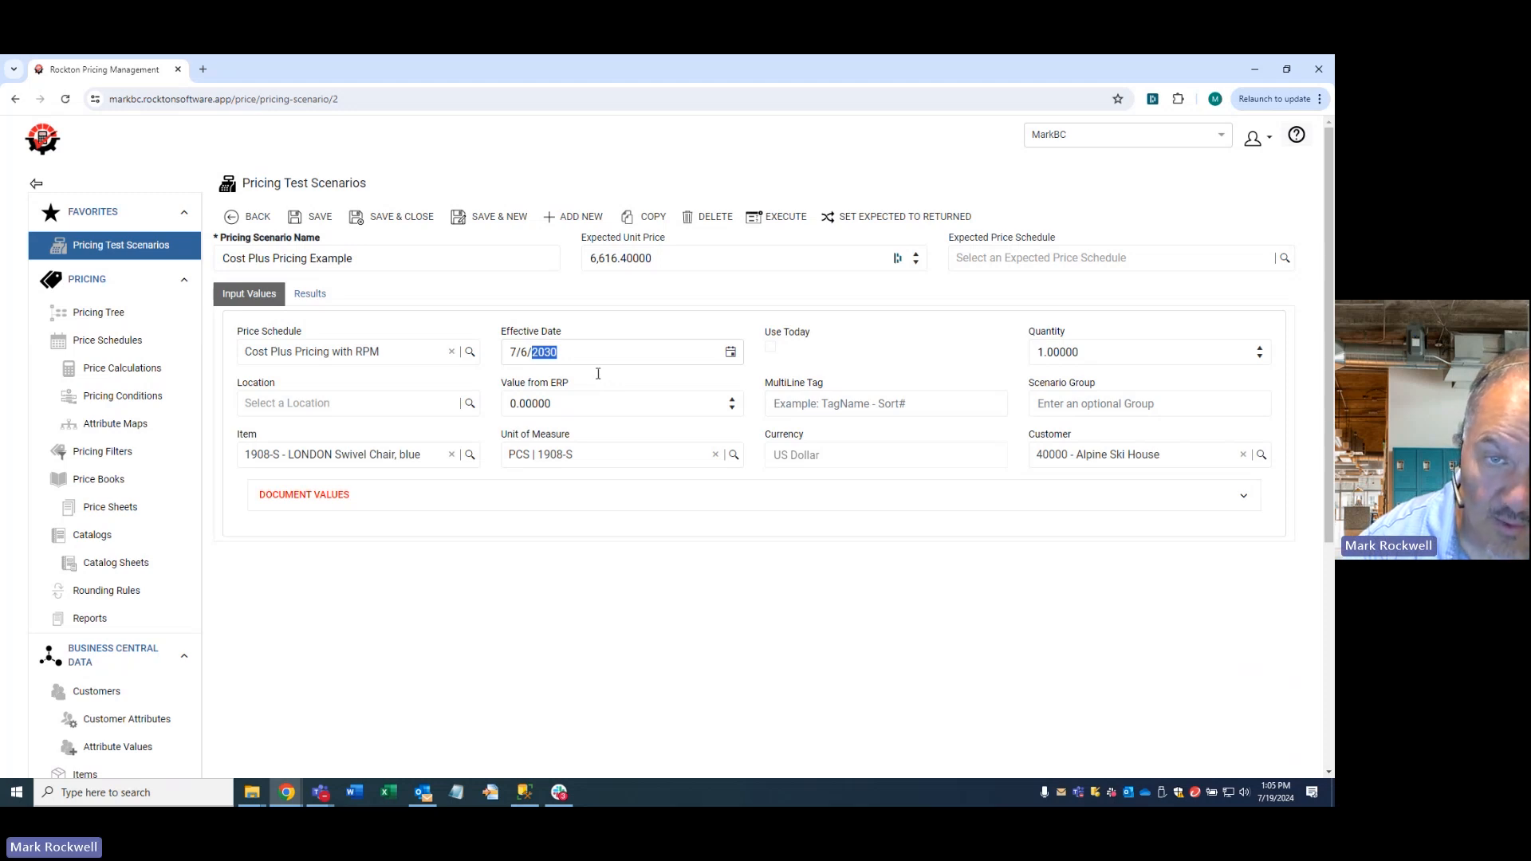
pyautogui.write('2025')
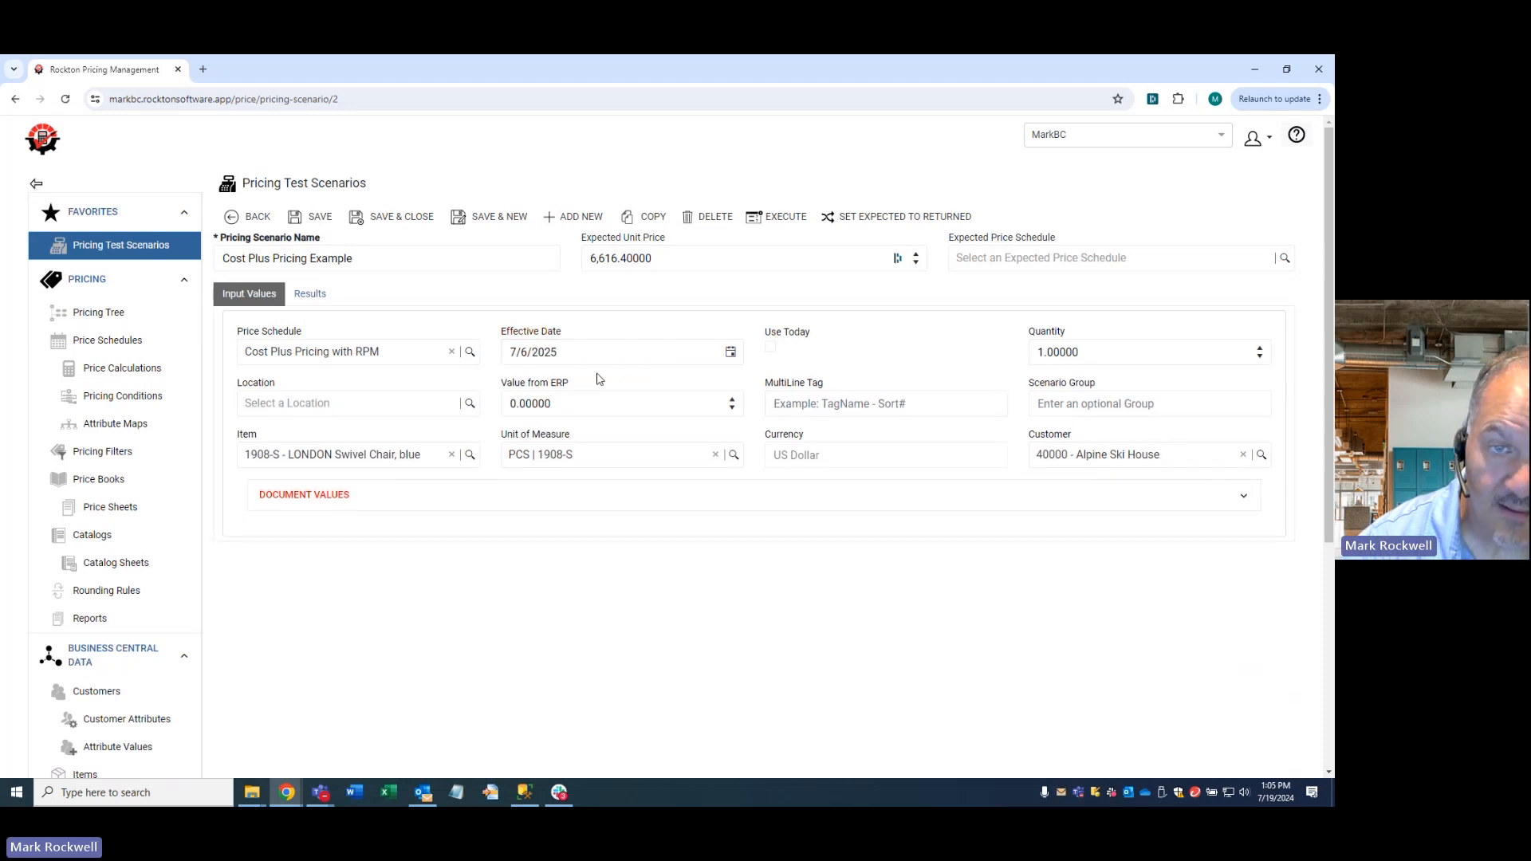
pyautogui.click(315, 225)
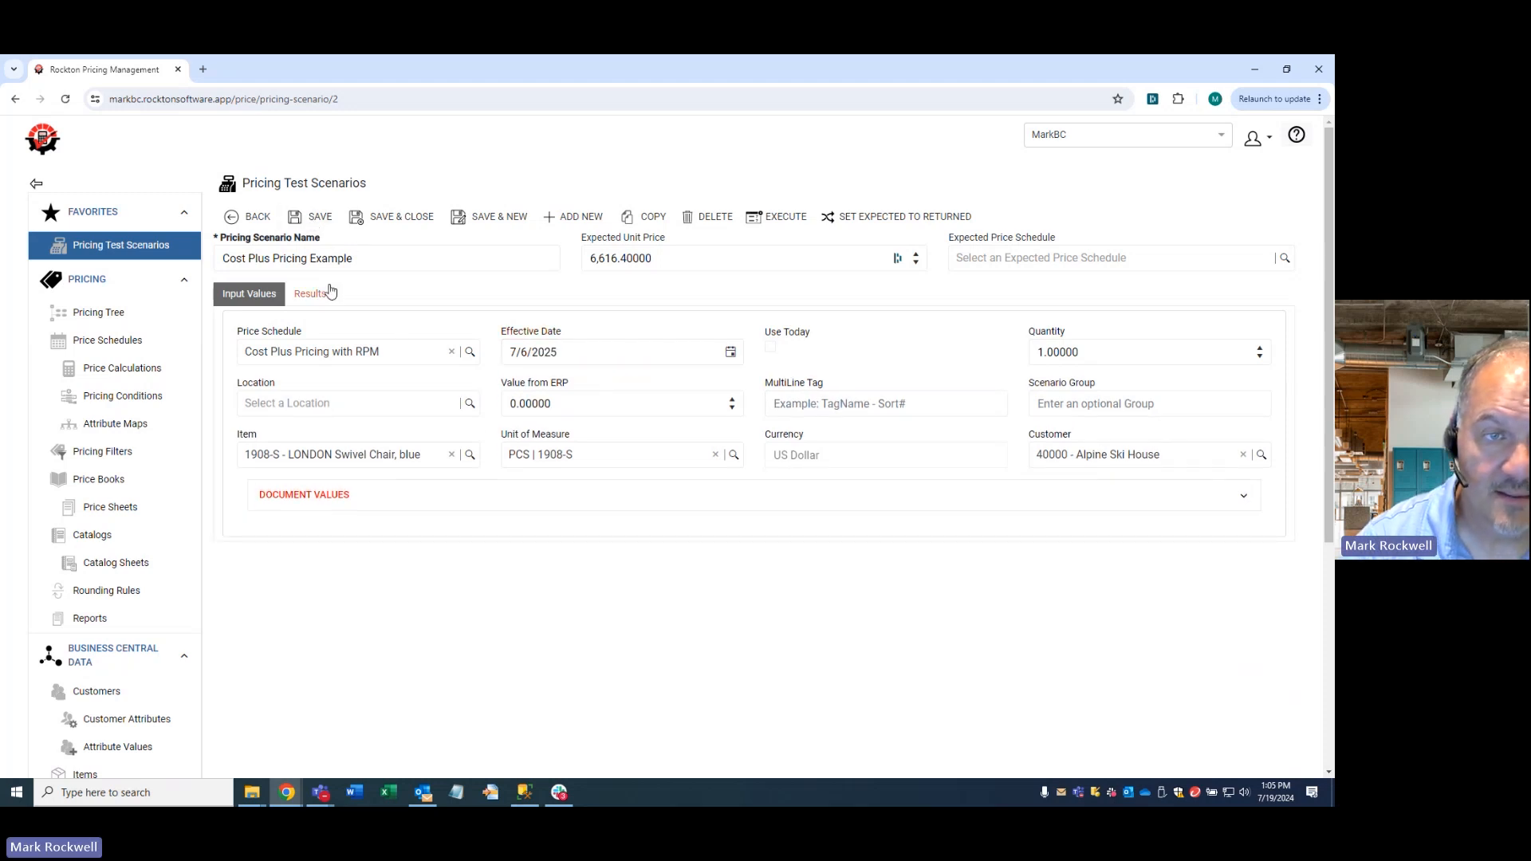
# - Execute the Cost Plus Pricing Example scenario for the 7/6/2025 effective date and show its price results
pyautogui.click(751, 228)
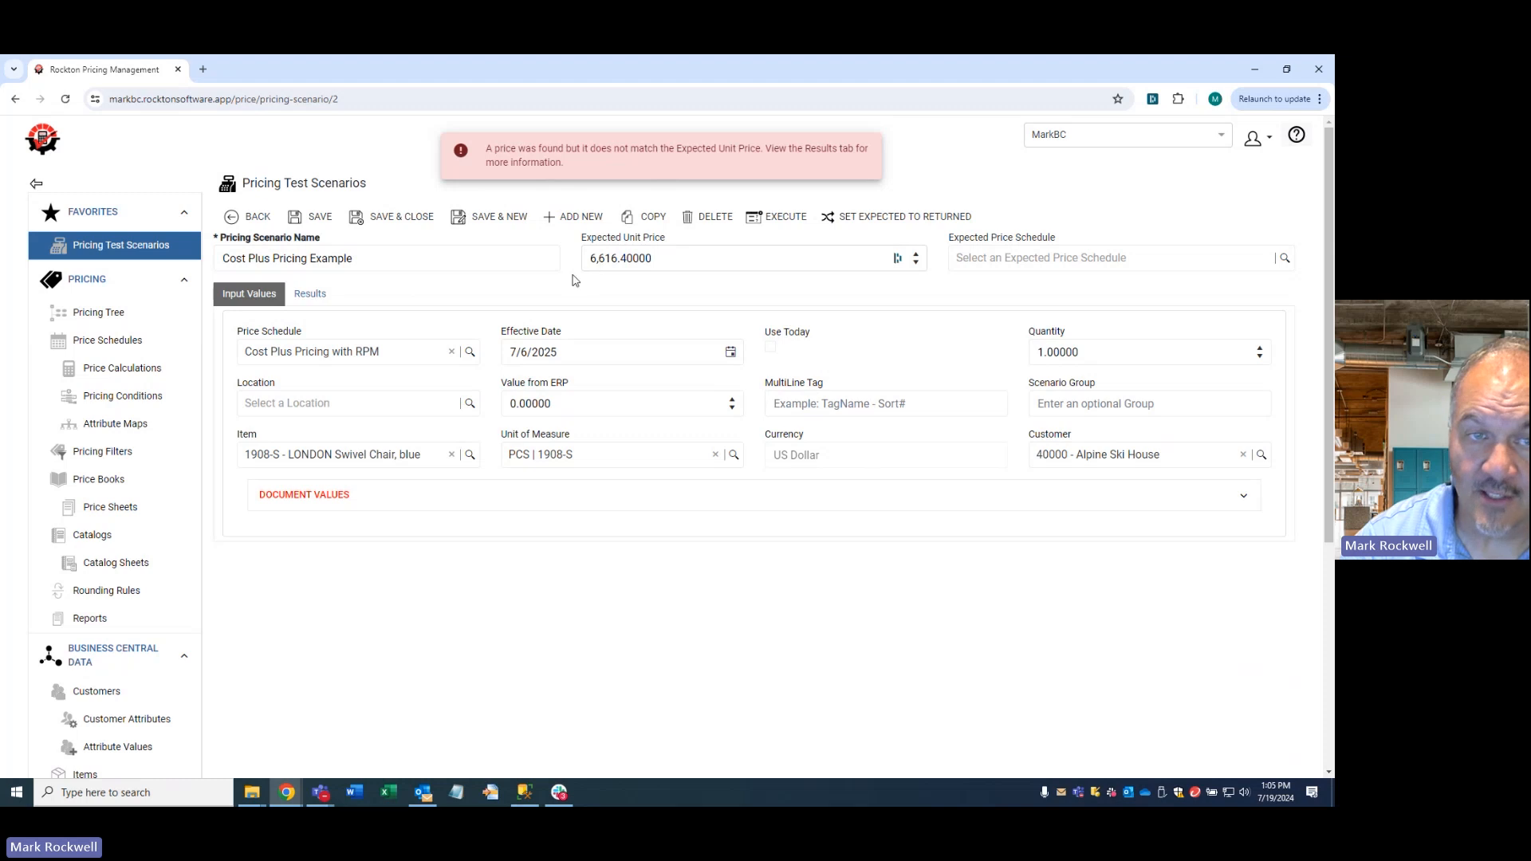
pyautogui.click(310, 297)
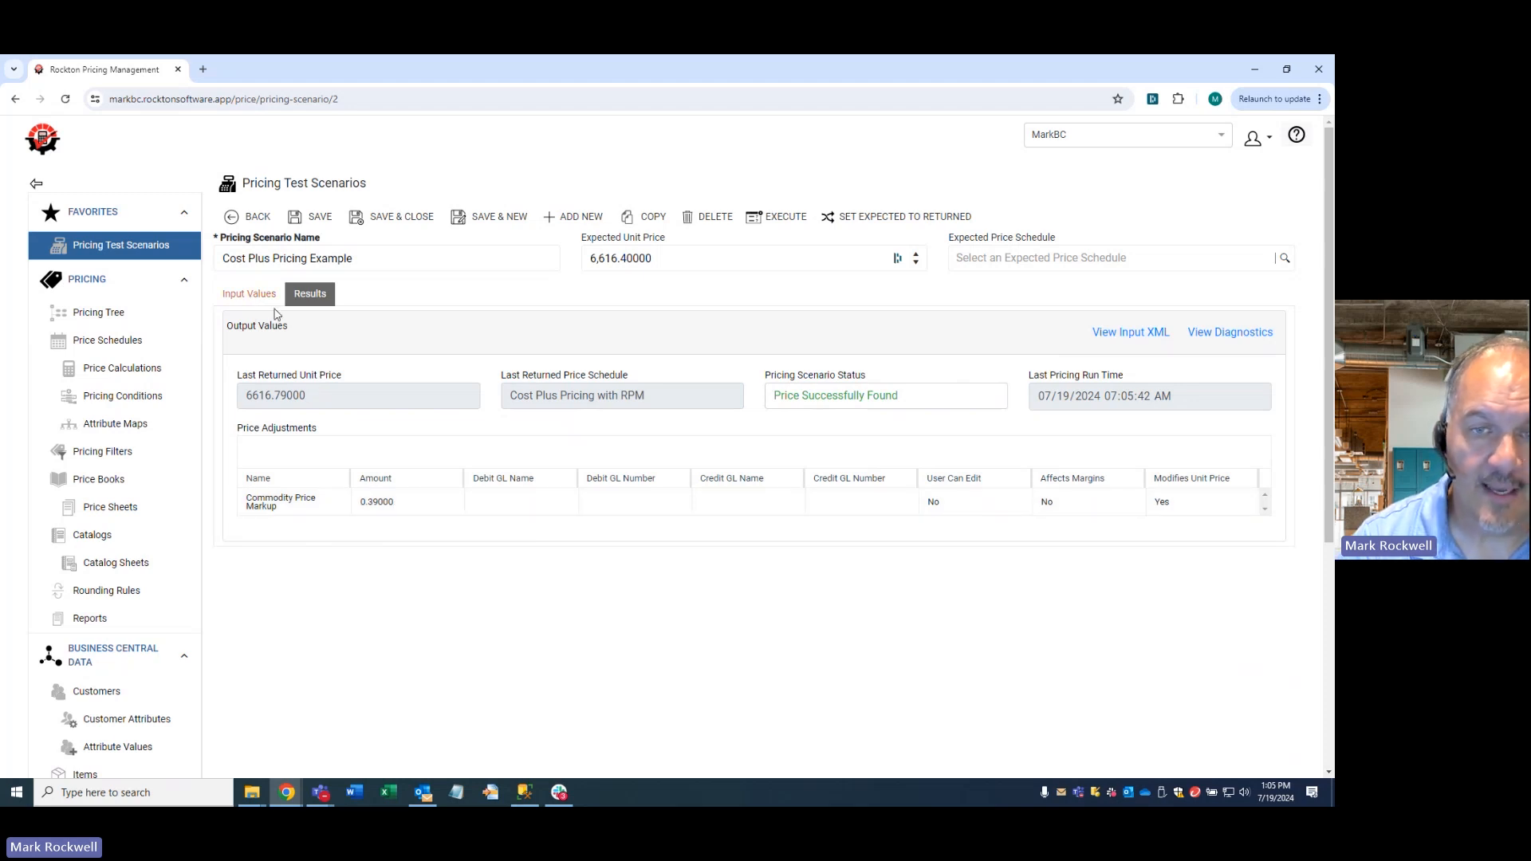
# - Set the scenario's effective date to 7/5/2025, save it, and execute it with the results in view
pyautogui.click(249, 296)
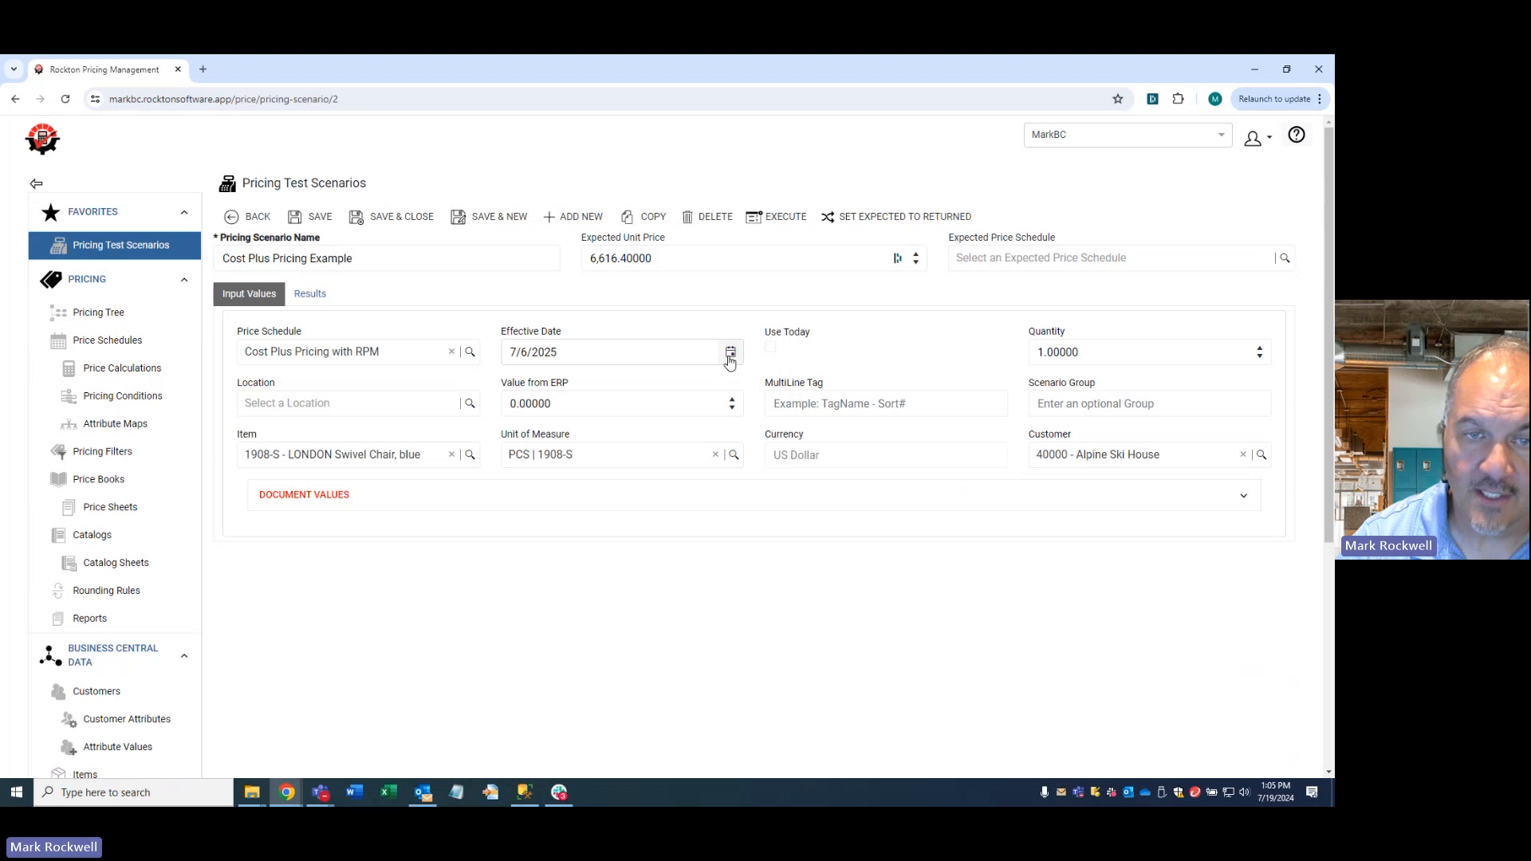
pyautogui.click(730, 361)
pyautogui.click(711, 430)
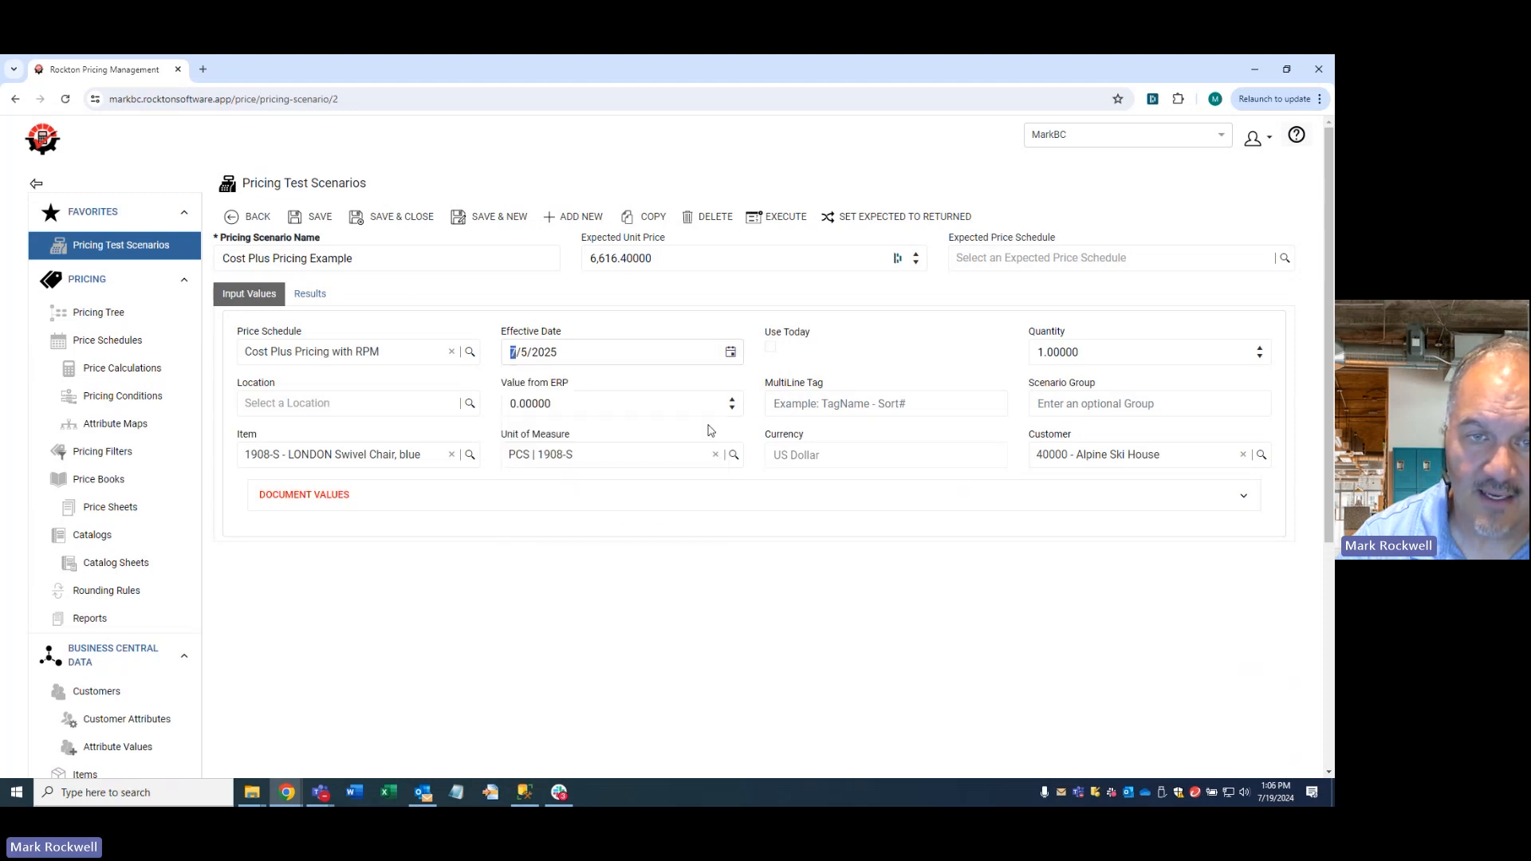
pyautogui.click(315, 216)
pyautogui.click(317, 295)
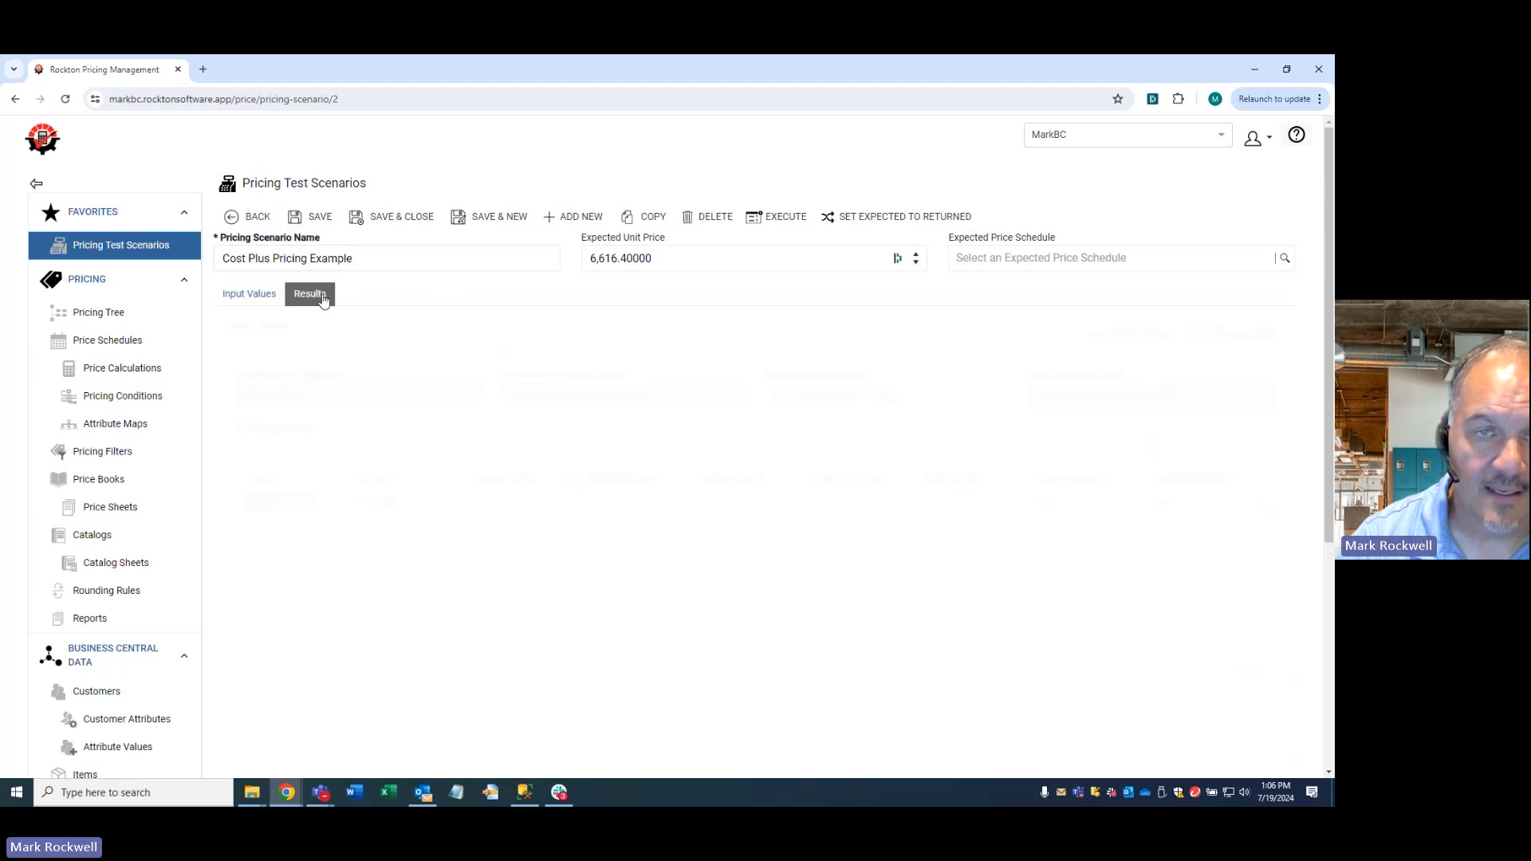
pyautogui.click(781, 217)
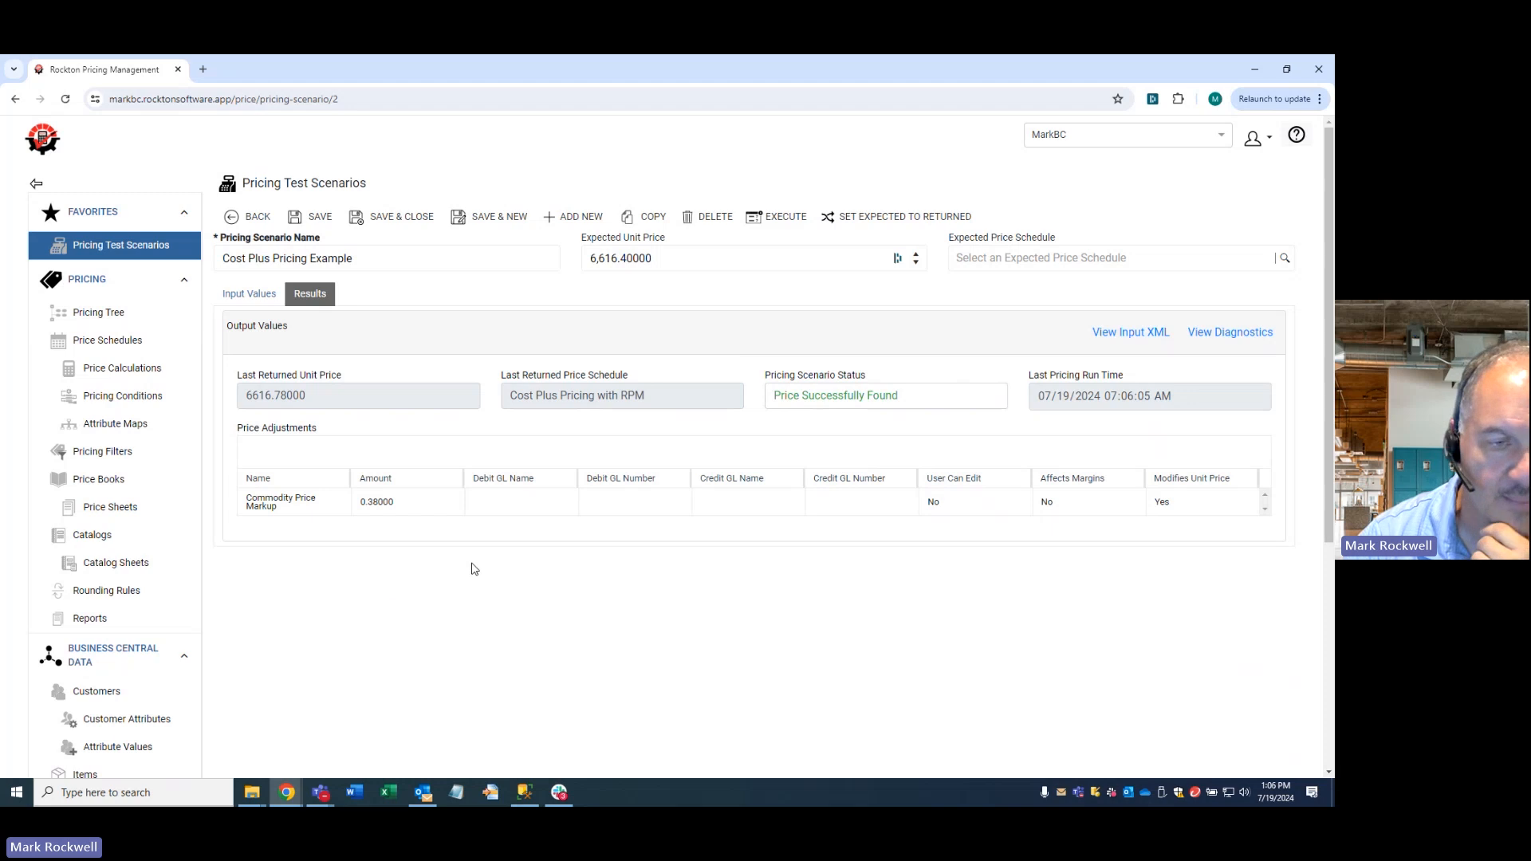
pyautogui.scroll(-5, 200, 638)
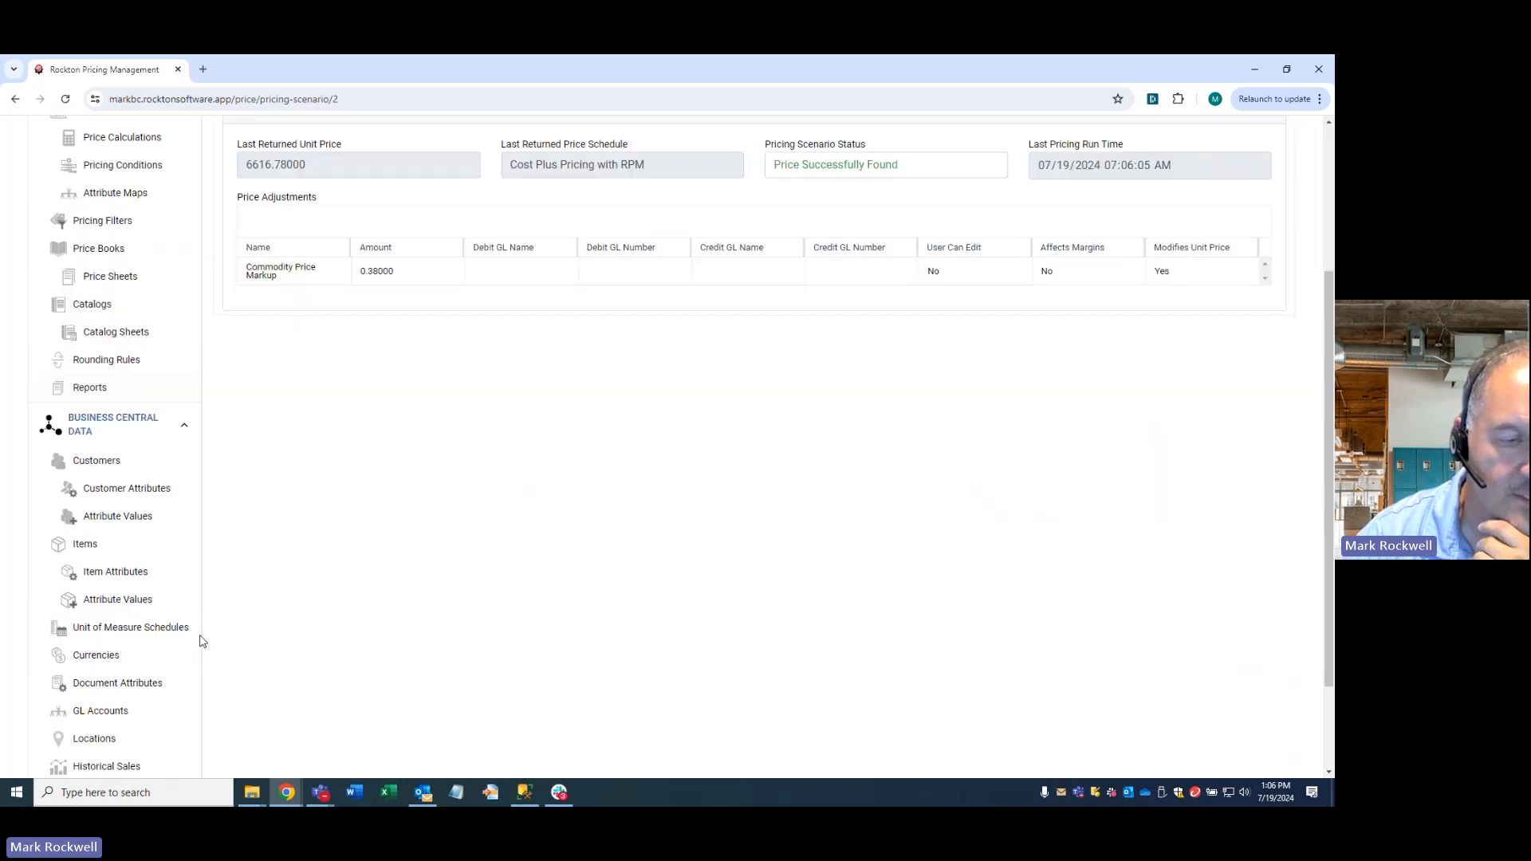
pyautogui.click(181, 674)
pyautogui.scroll(-4, 240, 590)
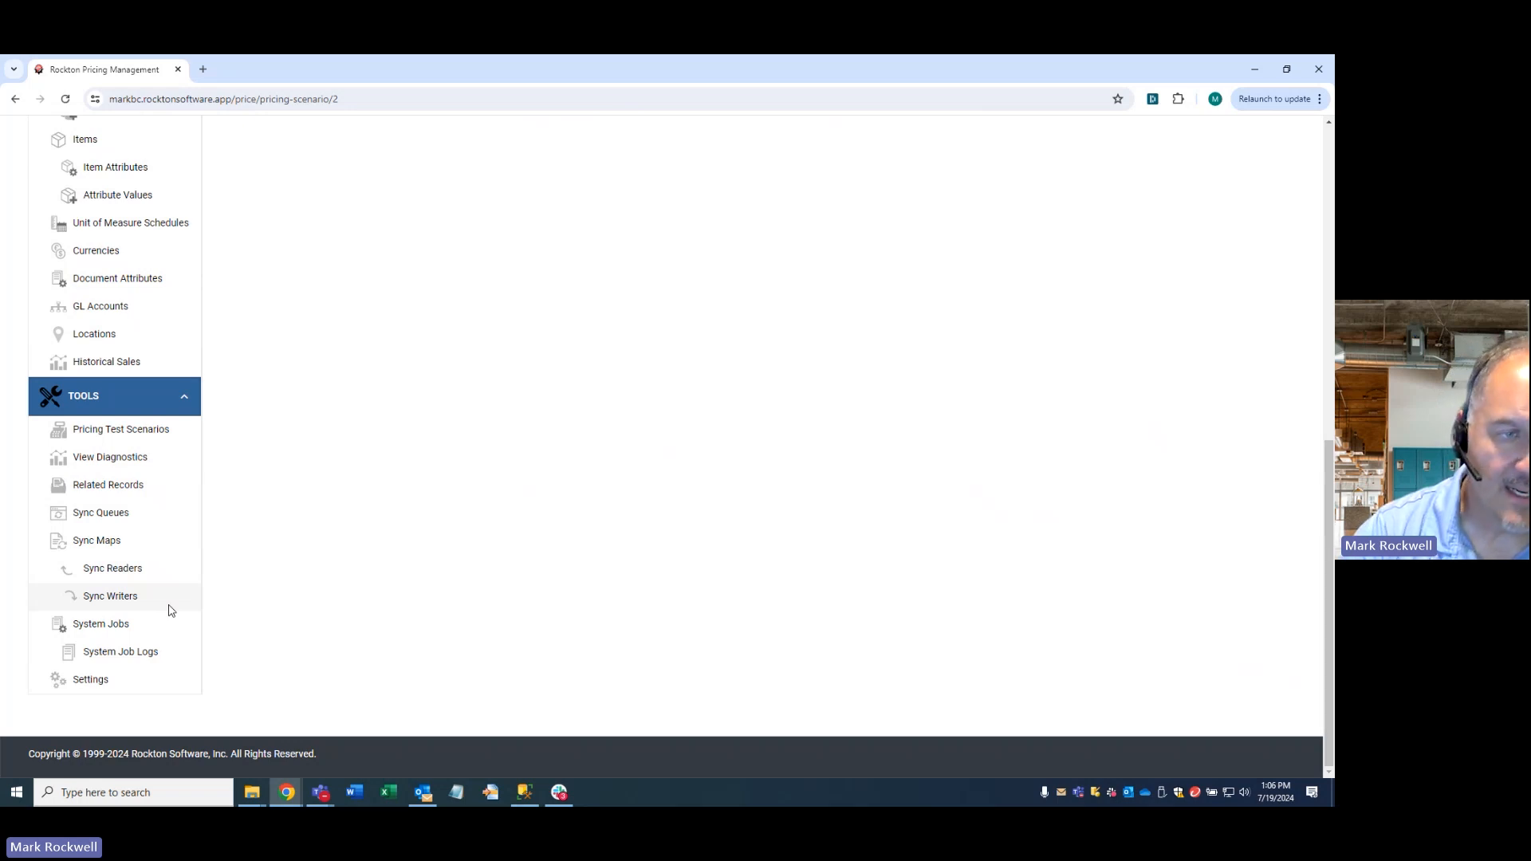
pyautogui.scroll(8, 169, 611)
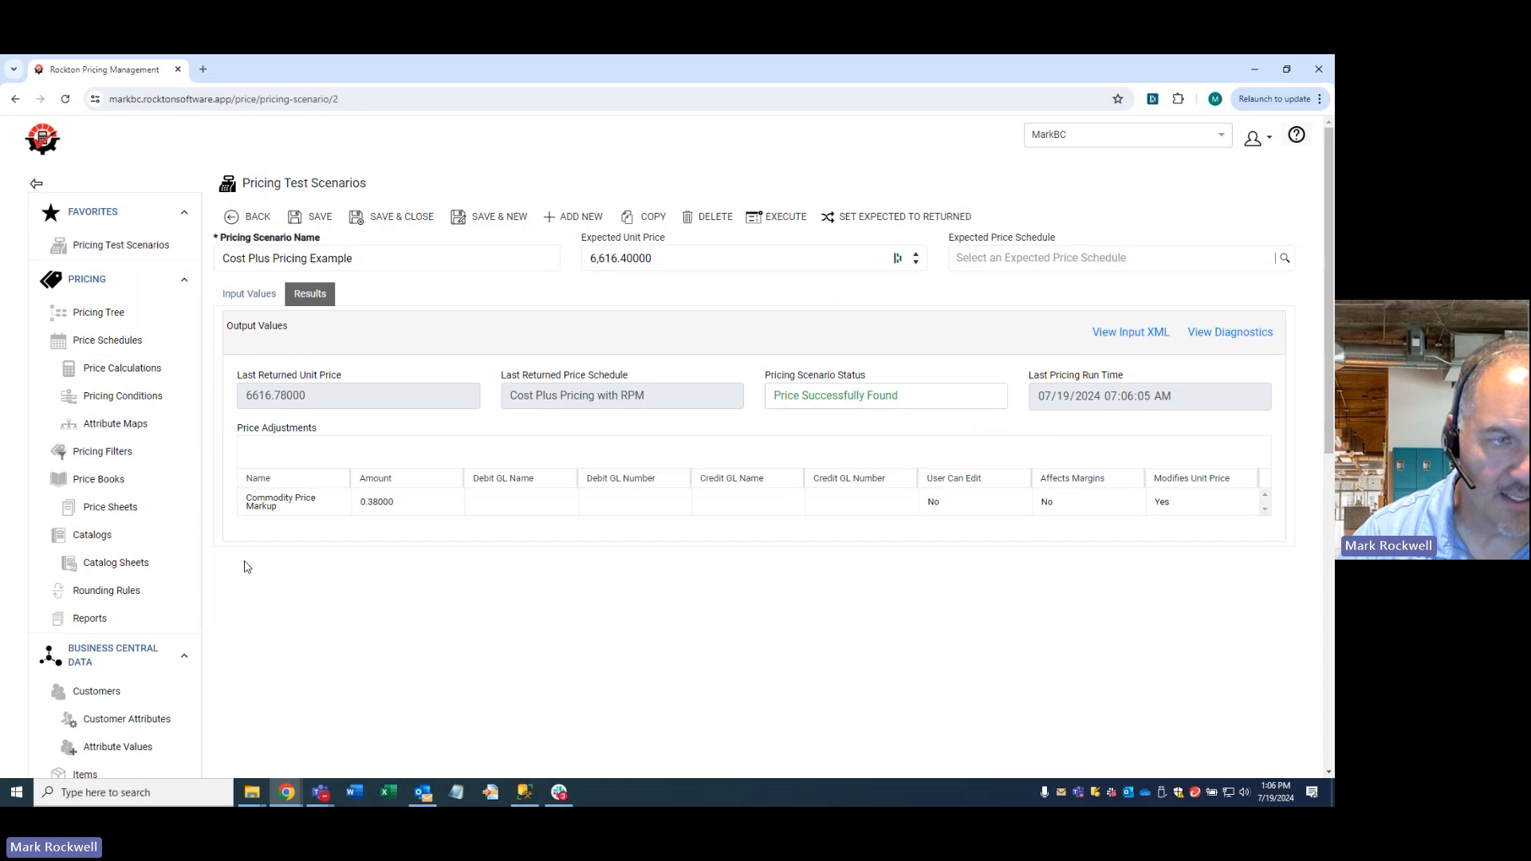